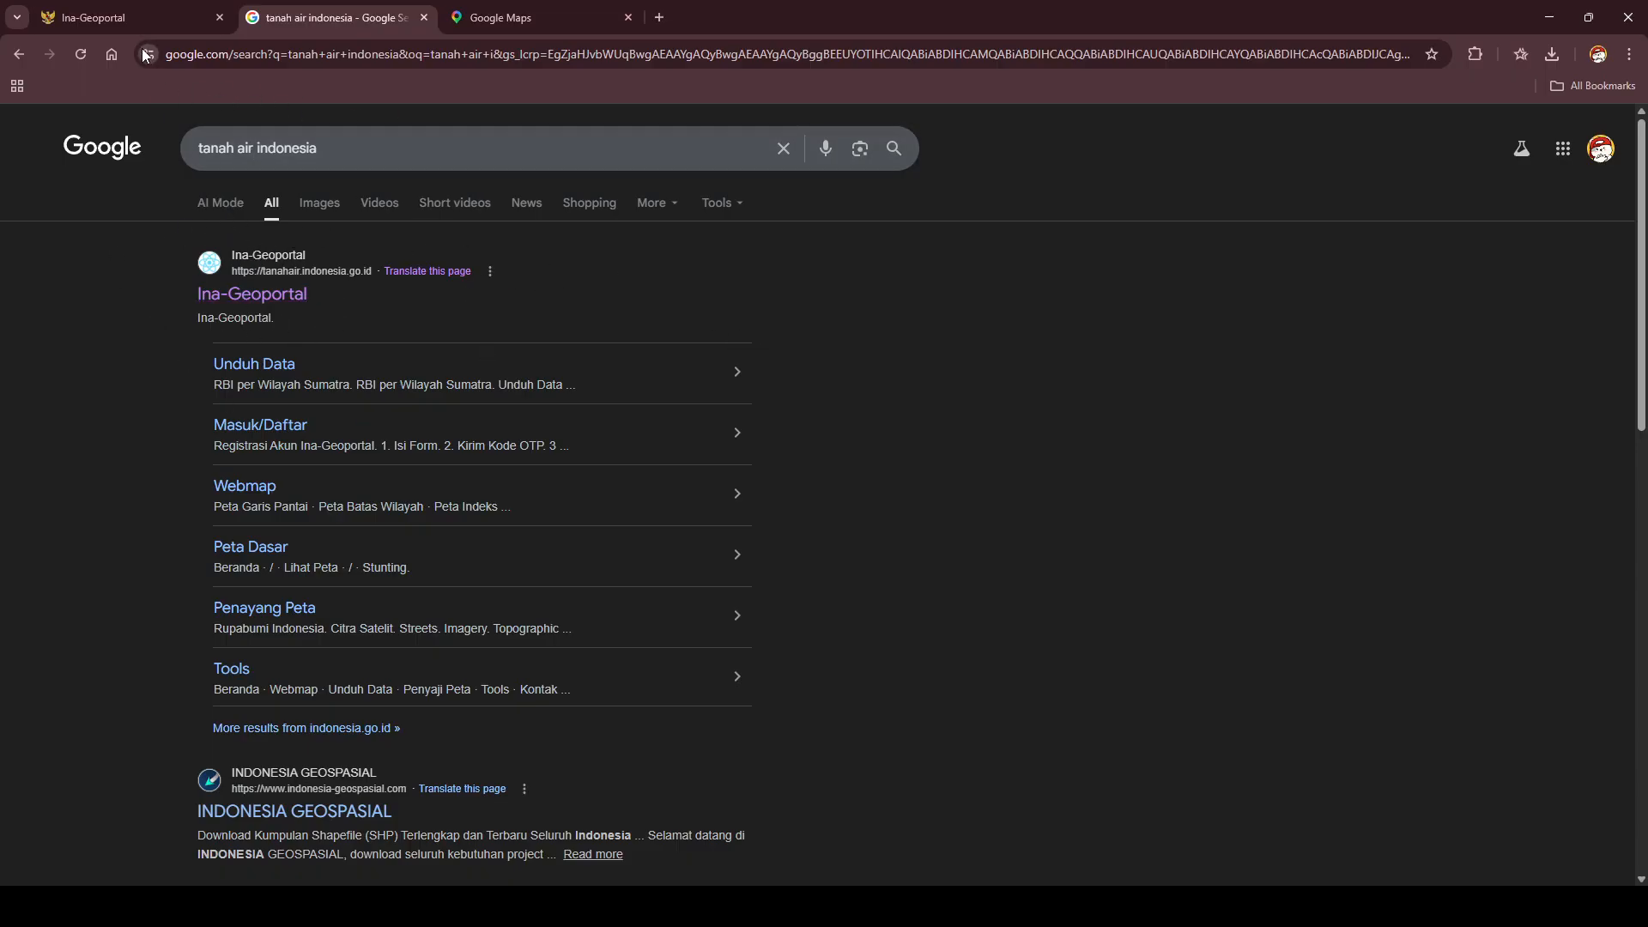
- Switch to the Ina-Geoportal site and open its account registration form
{"action": "left_click", "coordinate": [124, 7]}
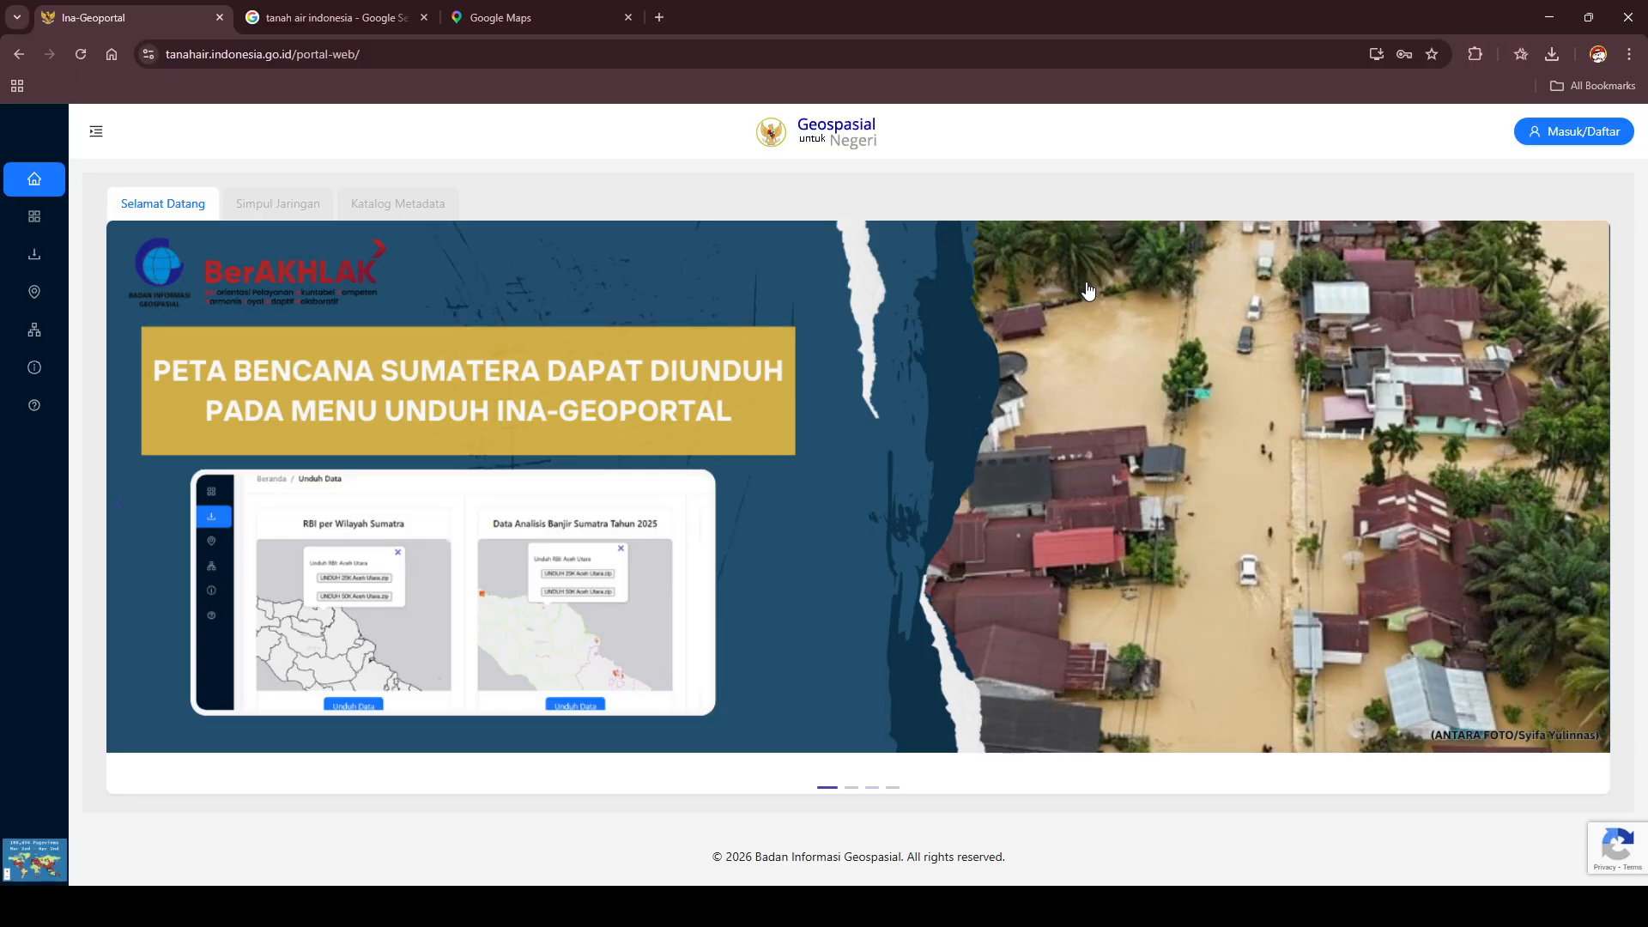
{"action": "left_click", "coordinate": [1554, 135]}
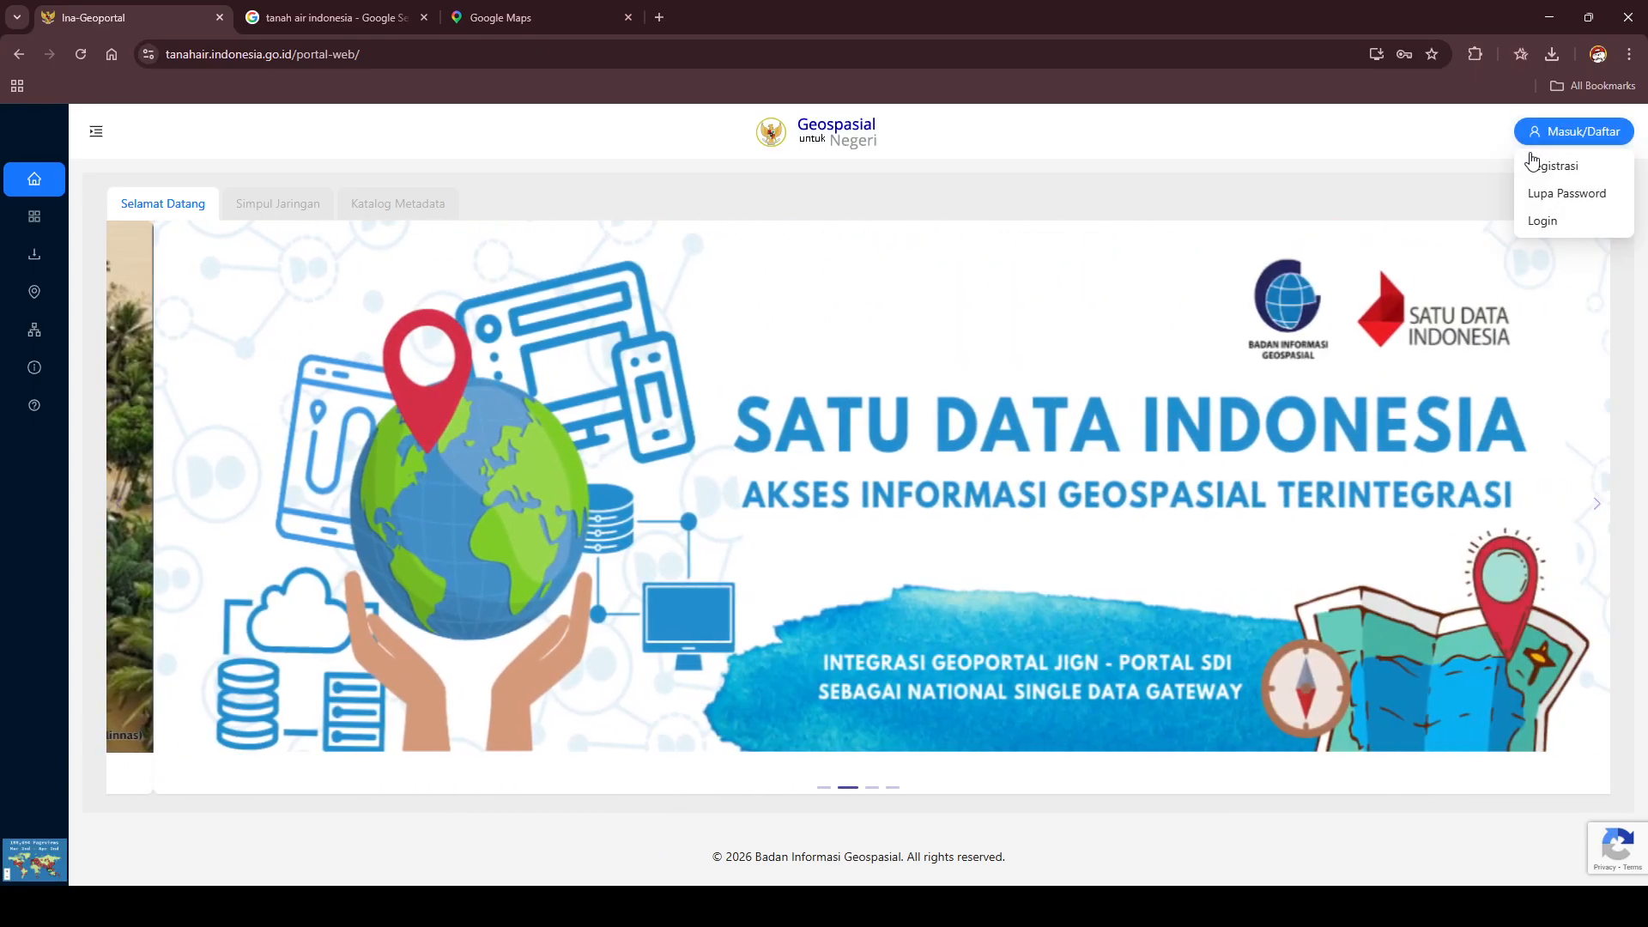
{"action": "left_click", "coordinate": [1530, 166]}
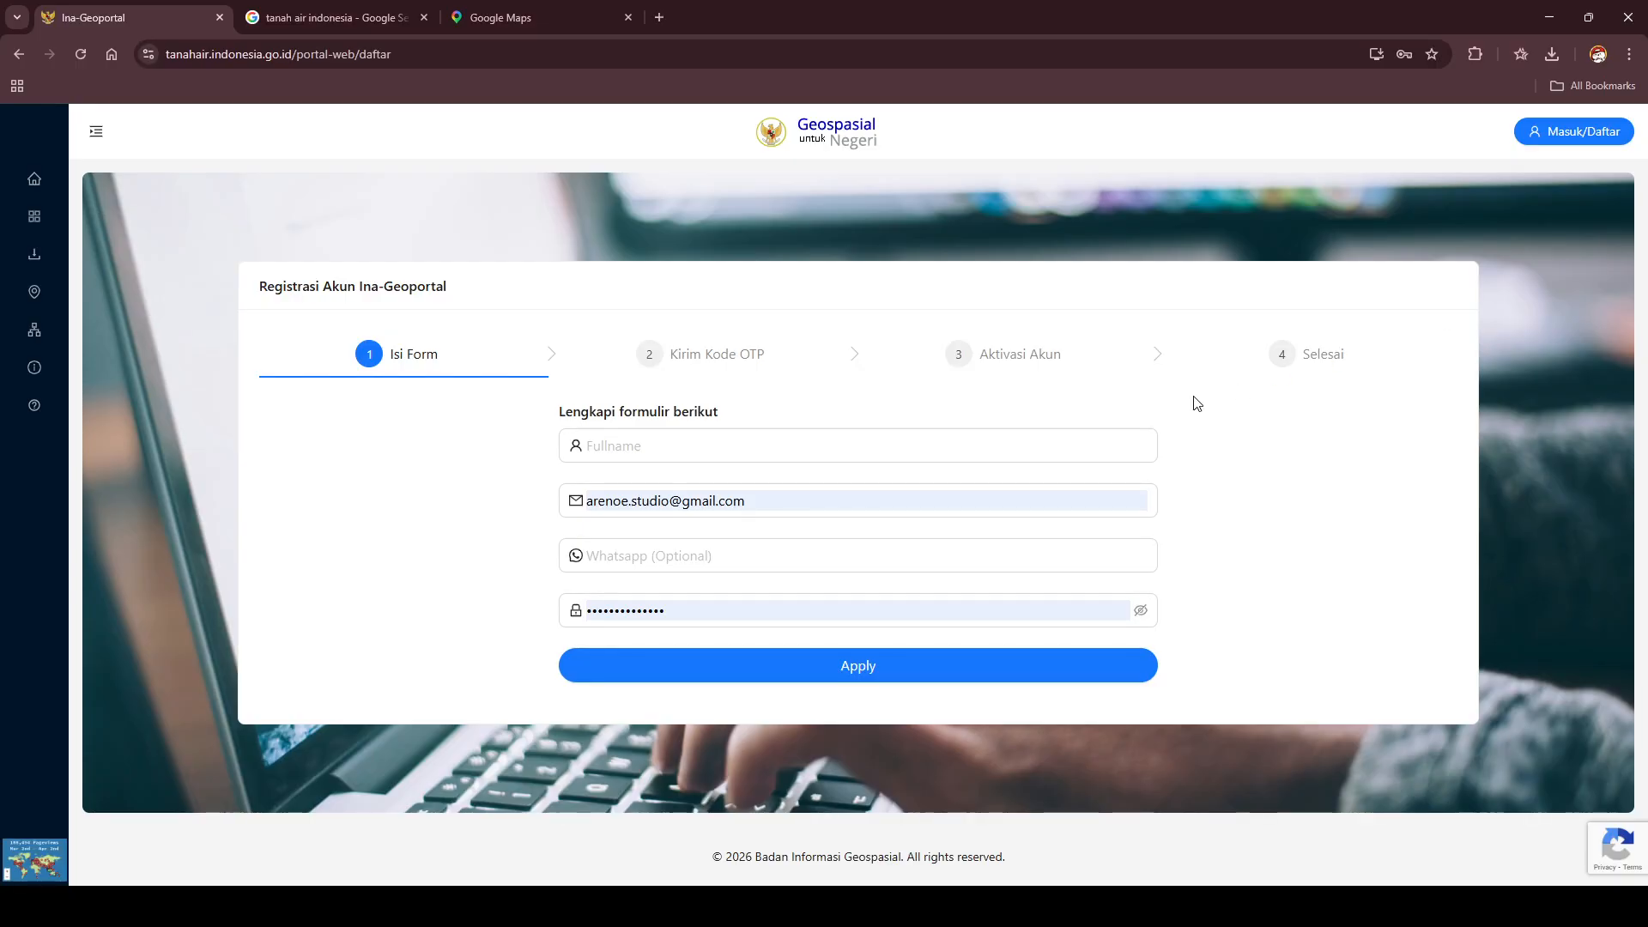
- Open the portal's login form and log in with the prefilled account e-mail and password
{"action": "left_click", "coordinate": [1562, 137]}
{"action": "left_click", "coordinate": [1569, 219]}
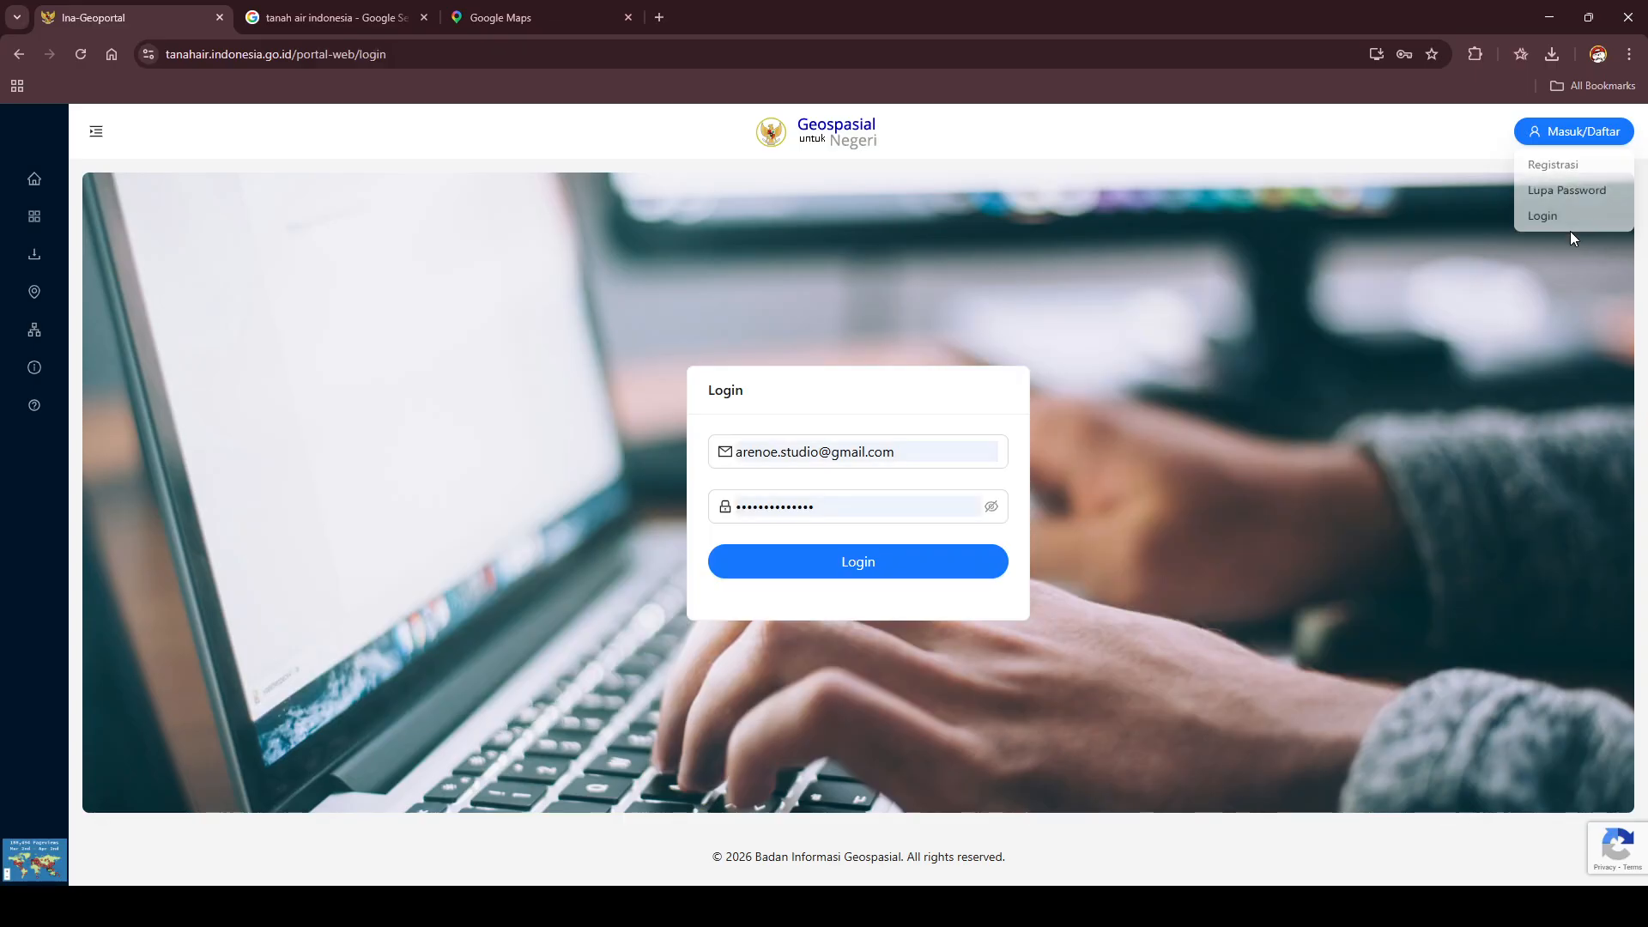
{"action": "left_click", "coordinate": [968, 568]}
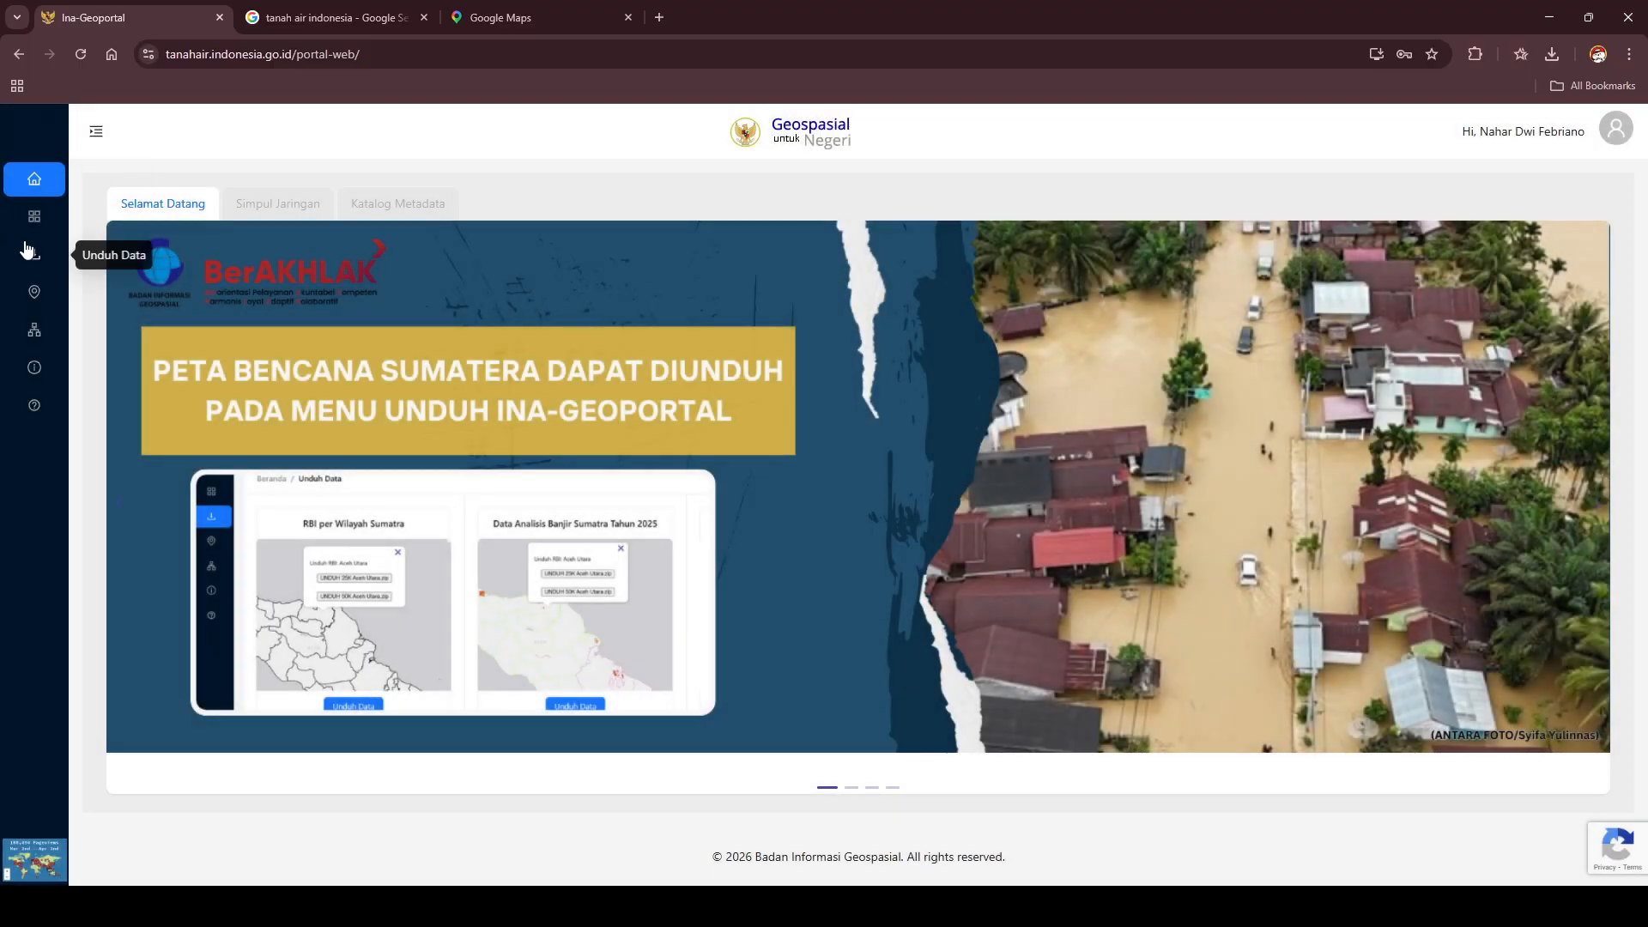
- Open the Data Demnas download map from the Unduh Data page and examine its tile grid over East Java
{"action": "left_click", "coordinate": [25, 263]}
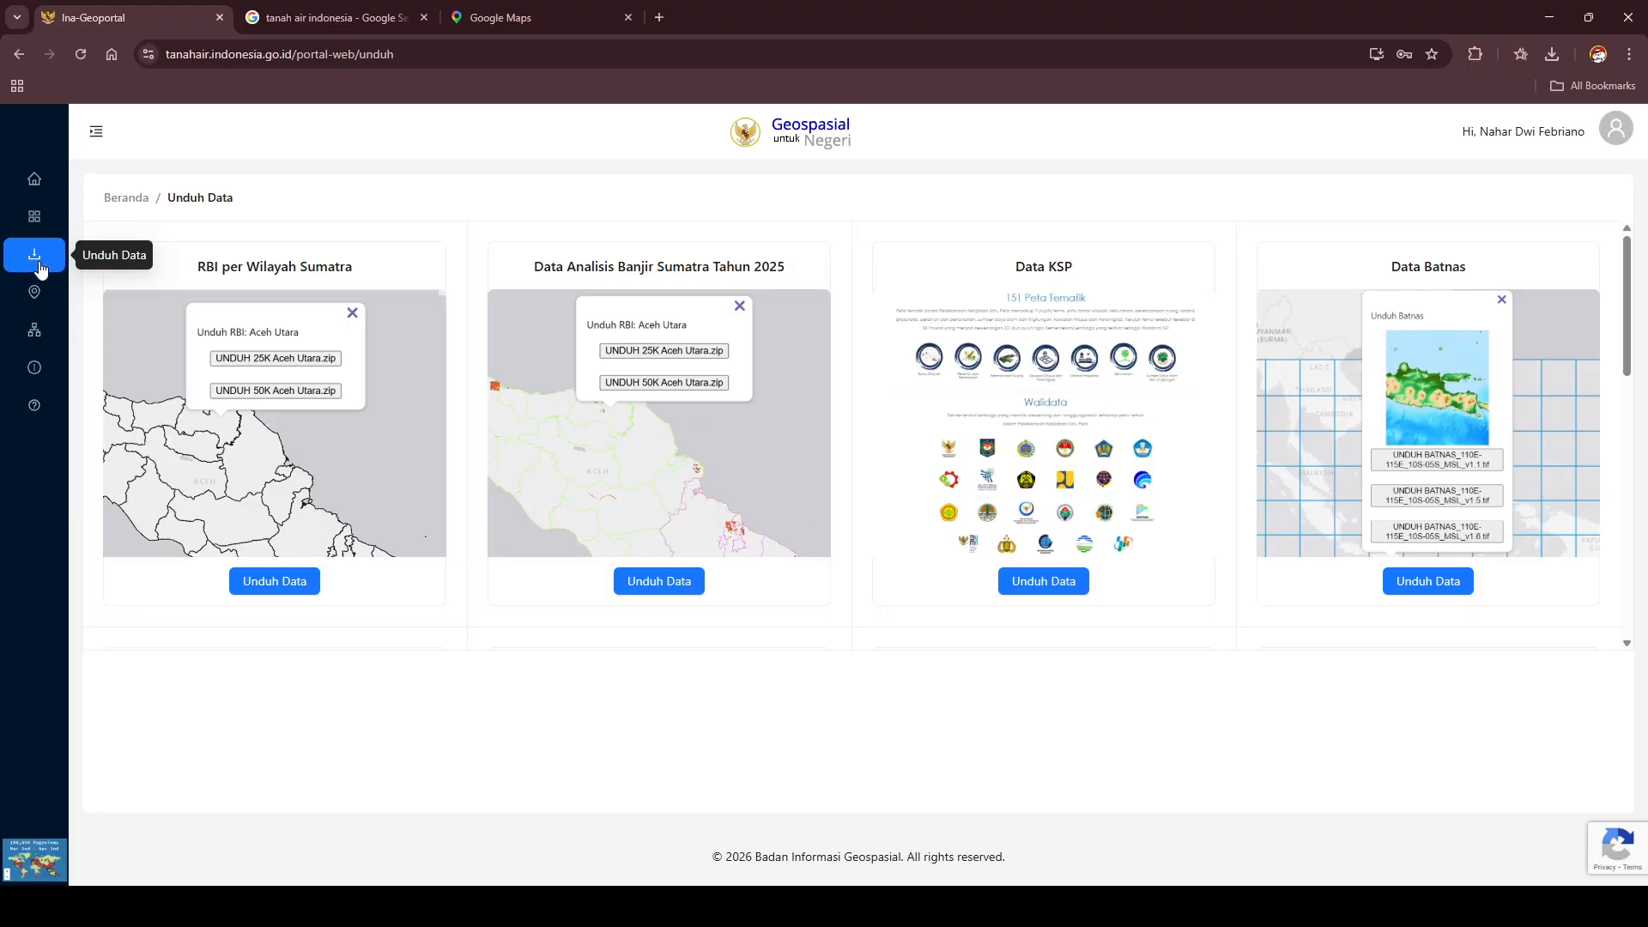
{"action": "left_click_drag", "start_coordinate": [1628, 316], "coordinate": [1646, 451]}
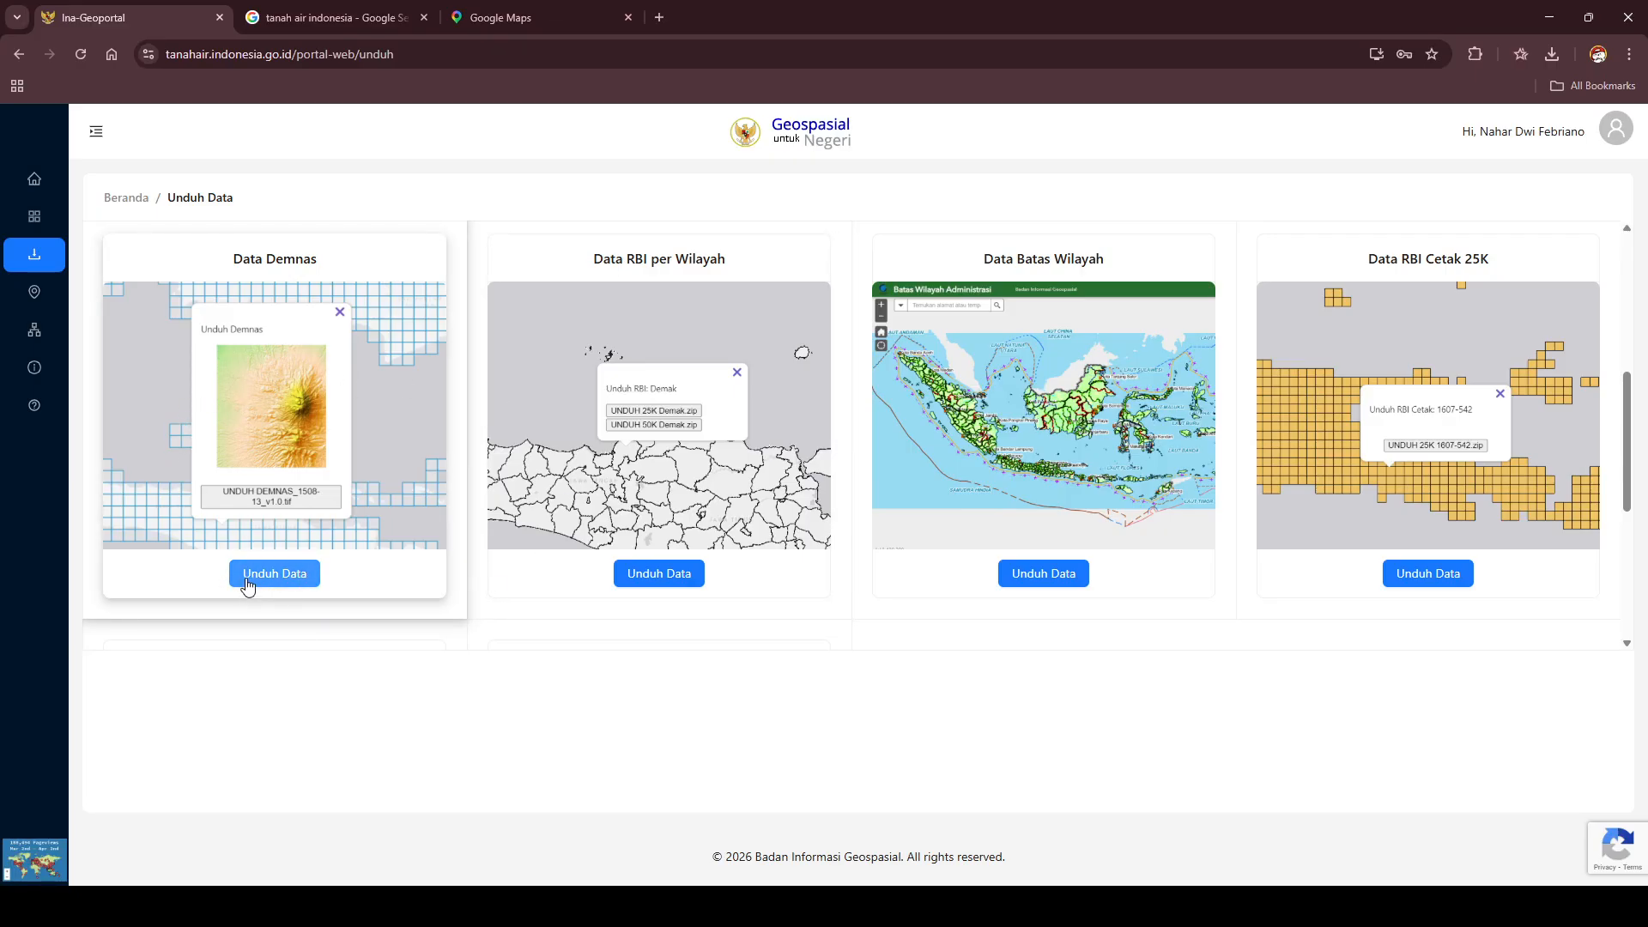
{"action": "left_click", "coordinate": [276, 573]}
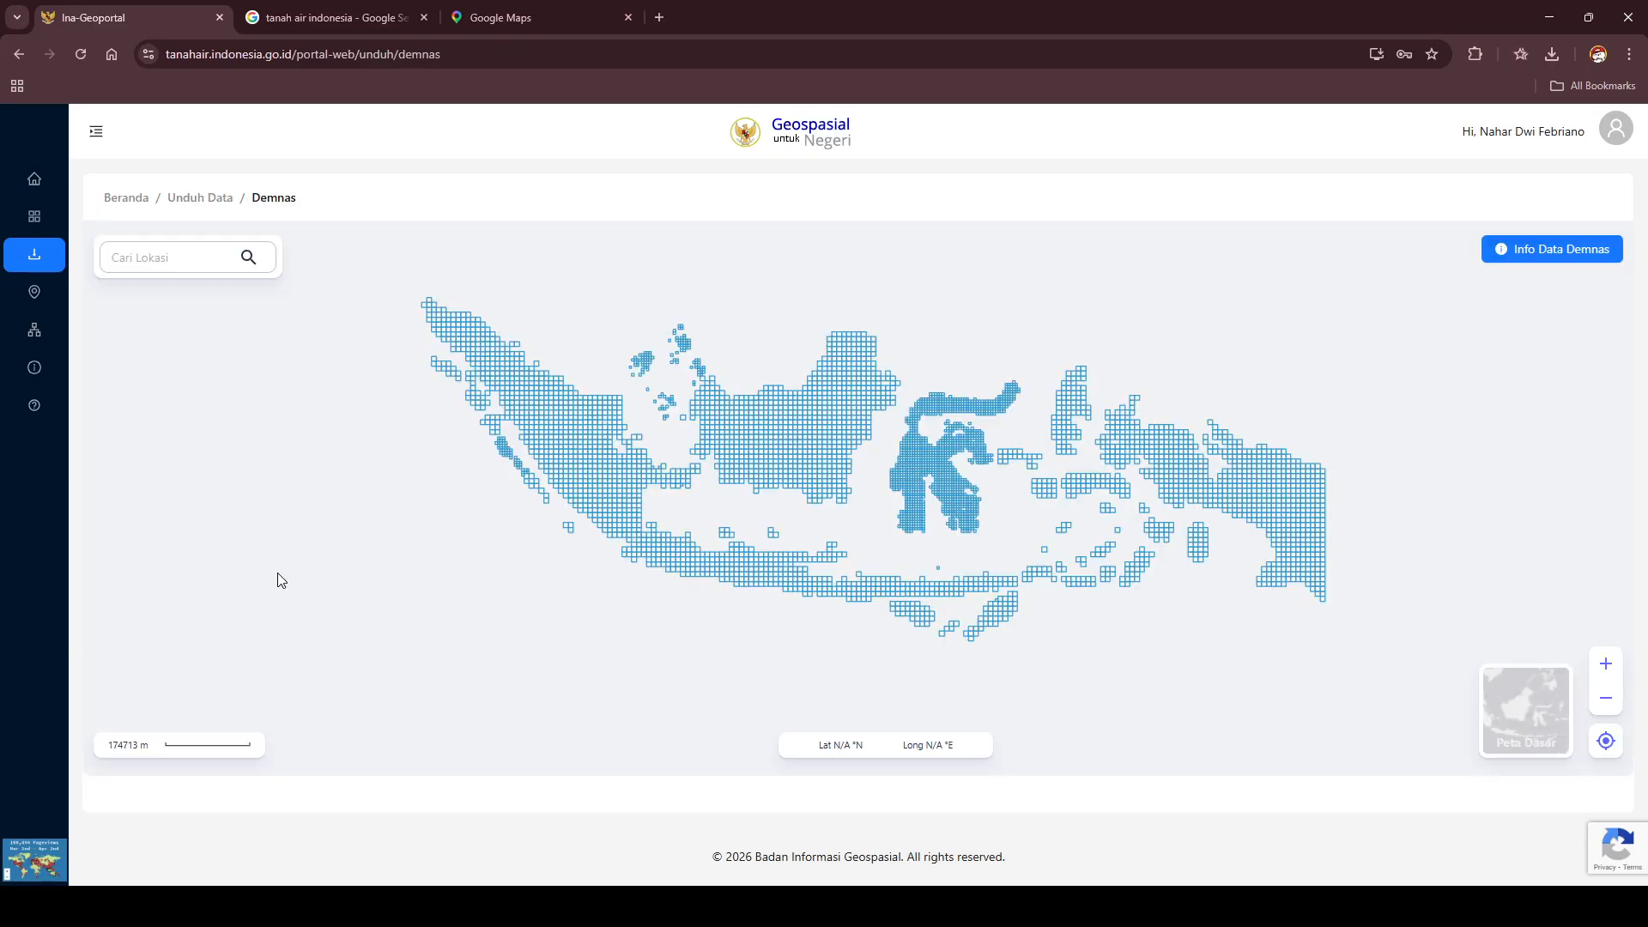
{"action": "scroll", "coordinate": [728, 561], "scroll_direction": "up", "scroll_amount": 5}
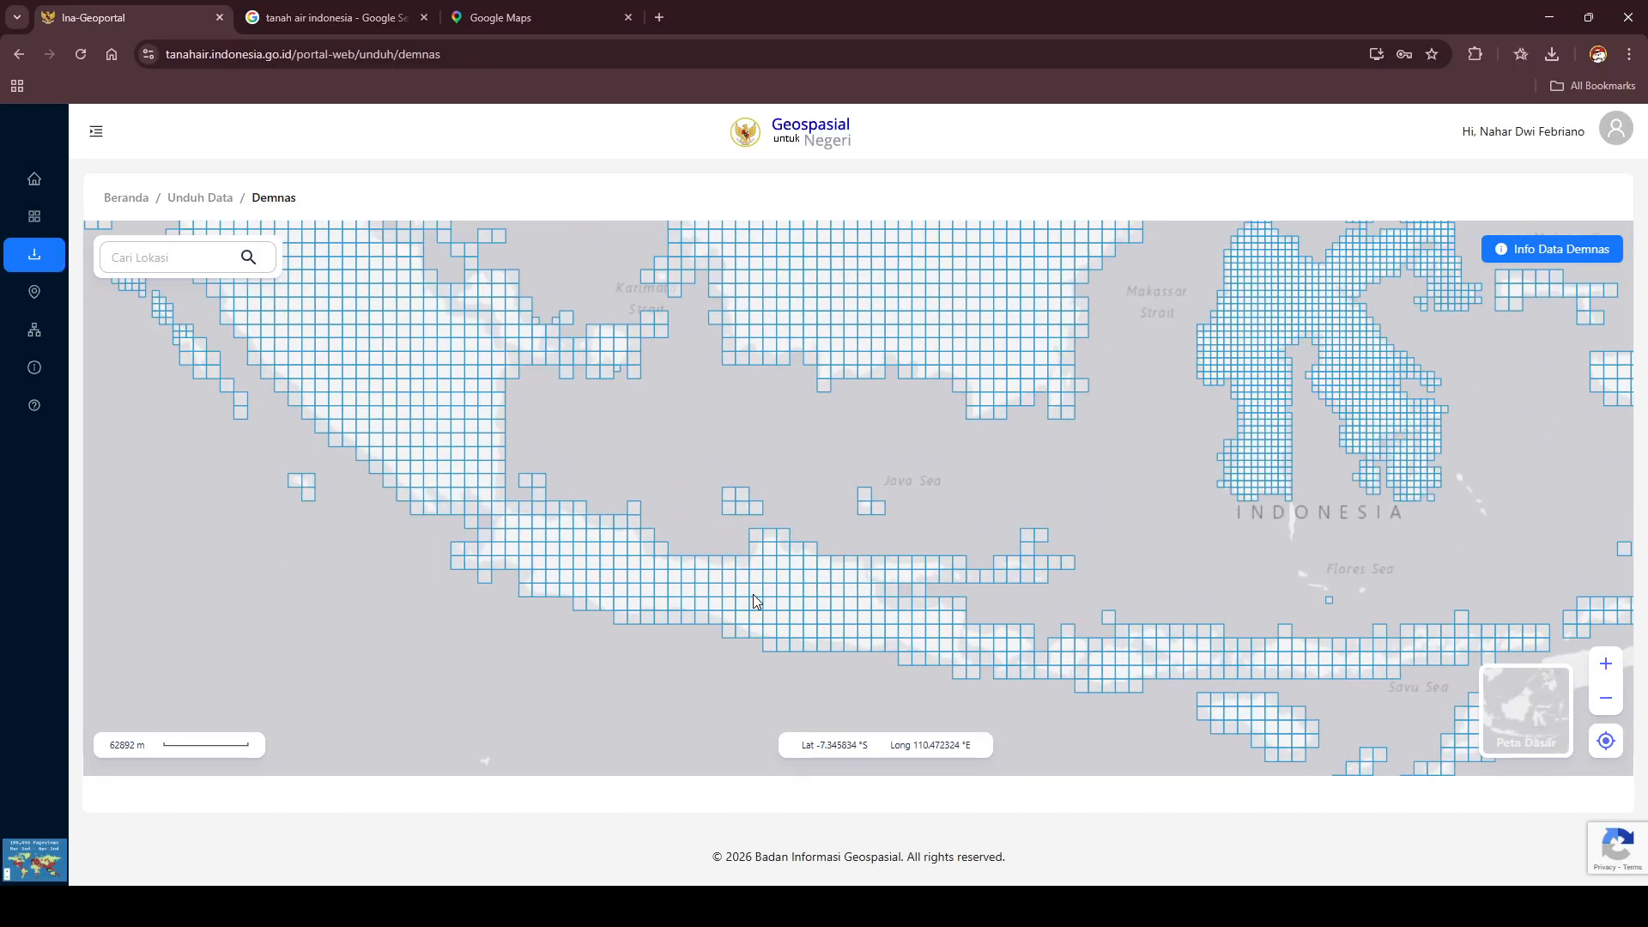
{"action": "left_click_drag", "start_coordinate": [1053, 560], "coordinate": [920, 455]}
{"action": "scroll", "coordinate": [743, 448], "scroll_direction": "up", "scroll_amount": 1}
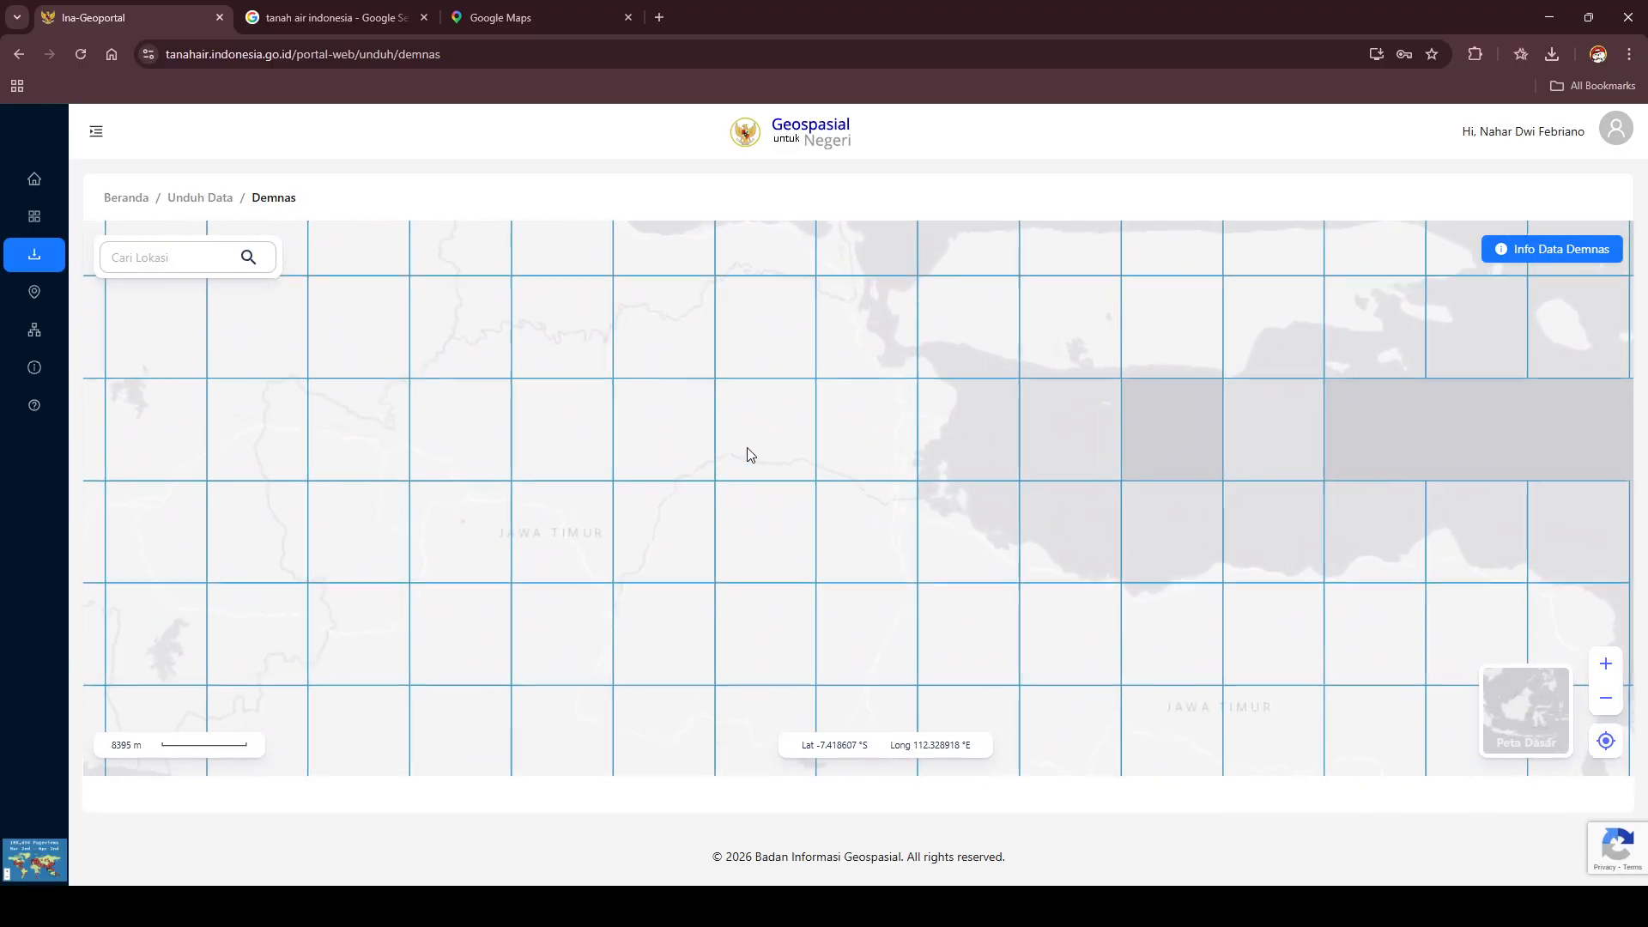
{"action": "left_click_drag", "start_coordinate": [856, 553], "coordinate": [859, 353]}
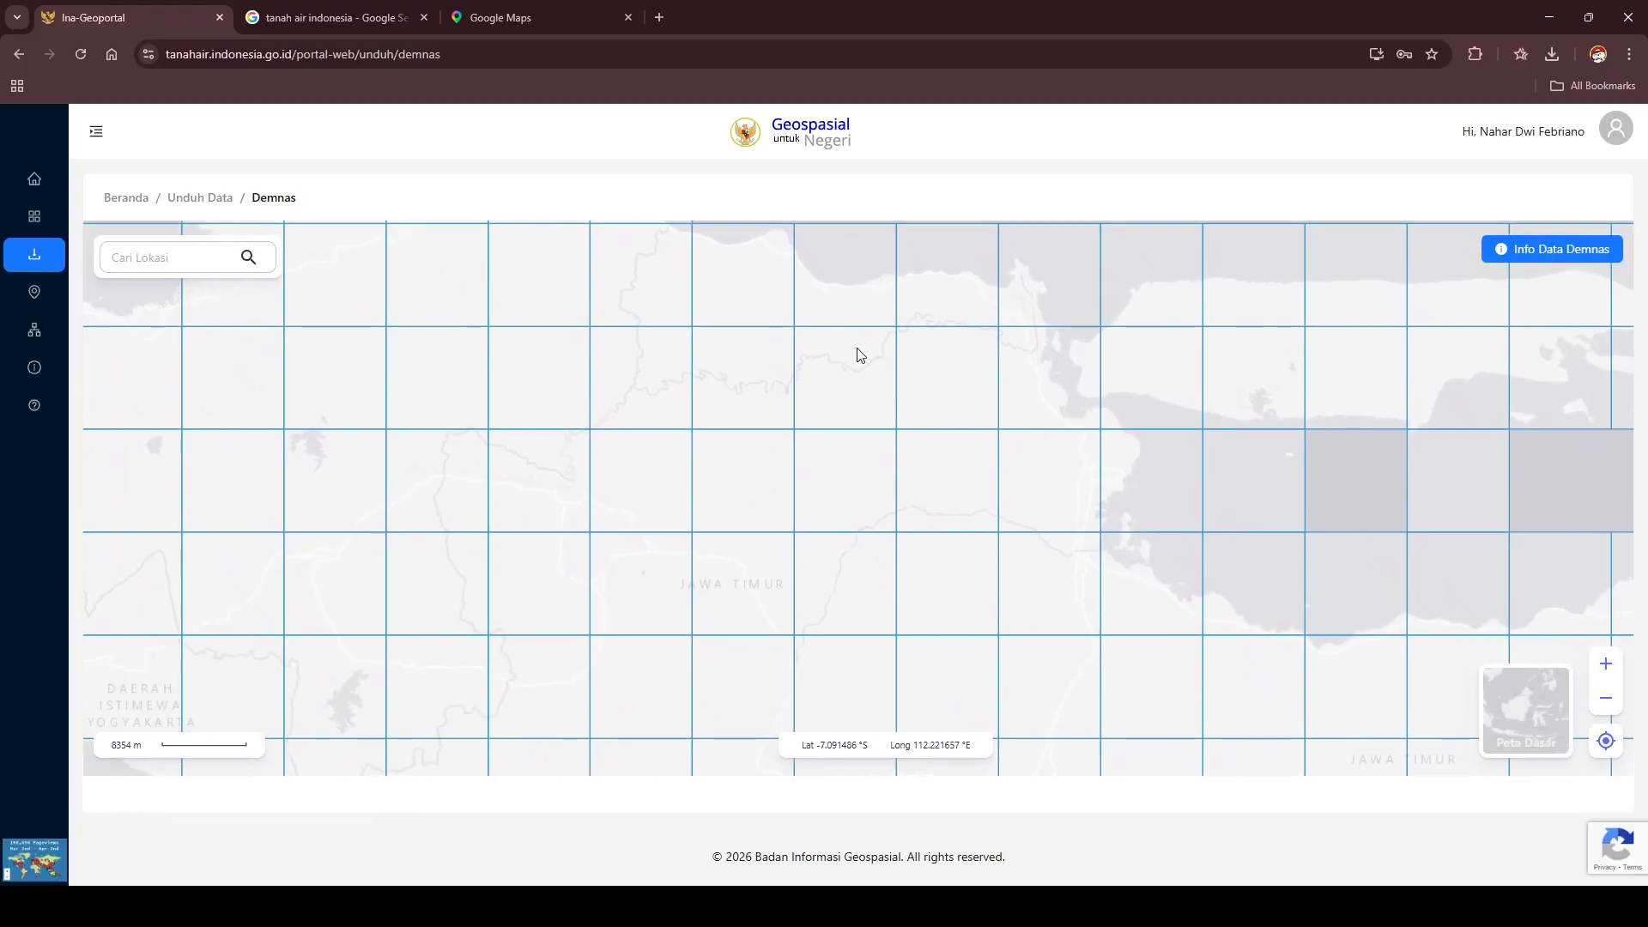
{"action": "scroll", "coordinate": [752, 528], "scroll_direction": "down", "scroll_amount": 1}
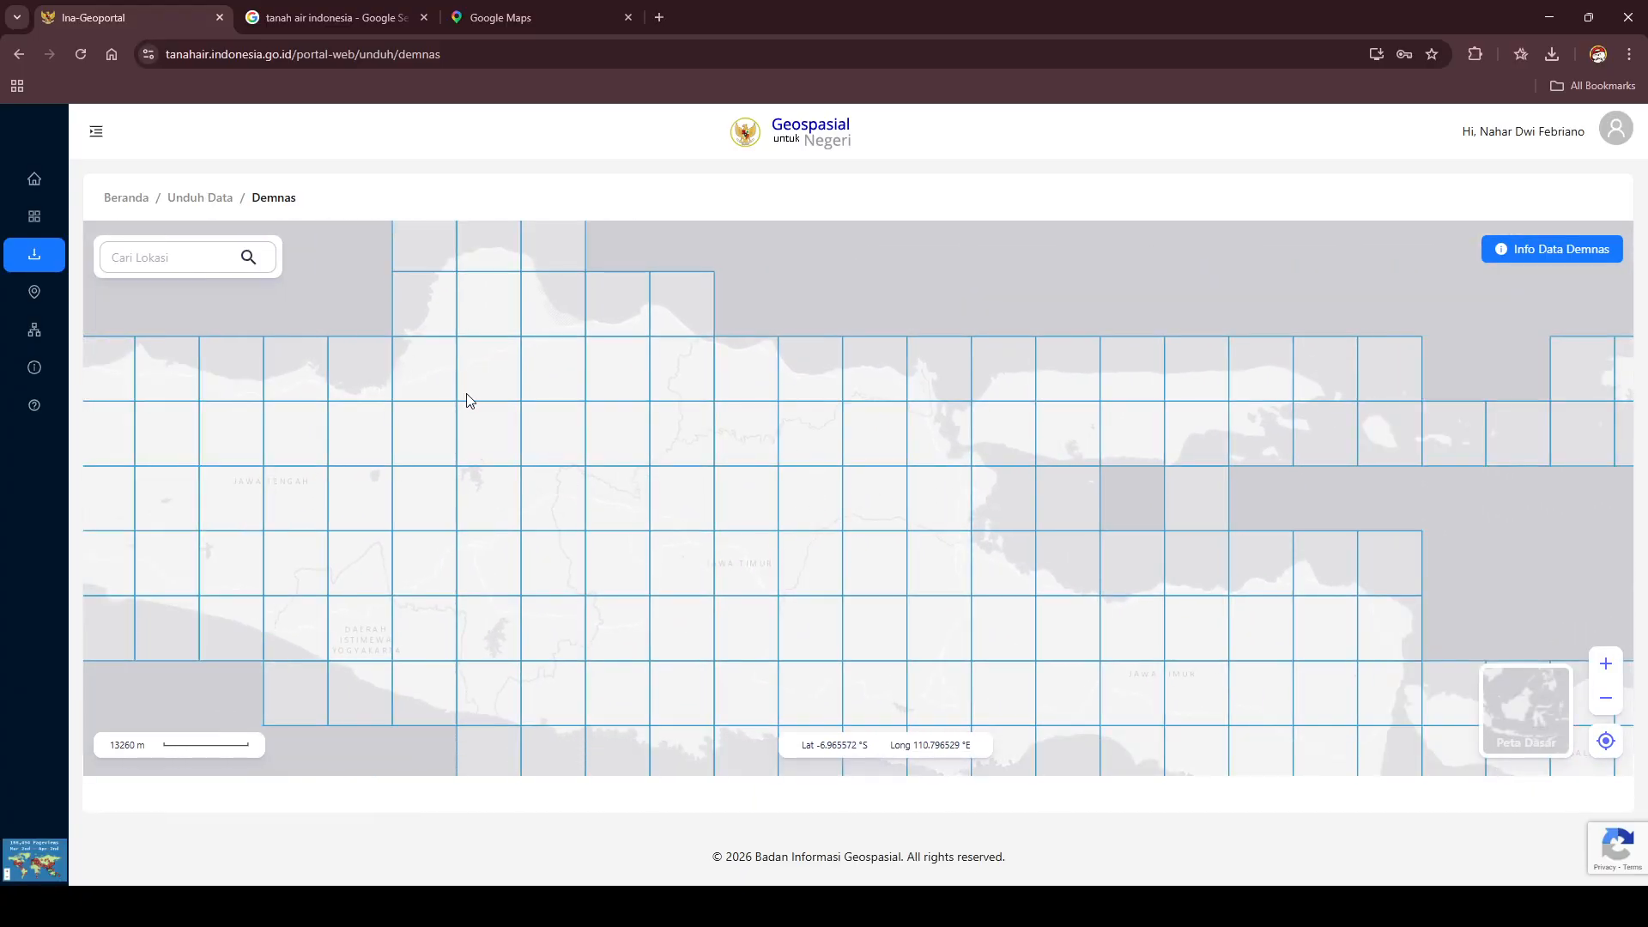
- Switch to Google Maps and locate Gondang in Nganjuk Regency, East Java, relative to the surrounding towns
{"action": "left_click", "coordinate": [518, 23]}
{"action": "scroll", "coordinate": [627, 470], "scroll_direction": "down", "scroll_amount": 3}
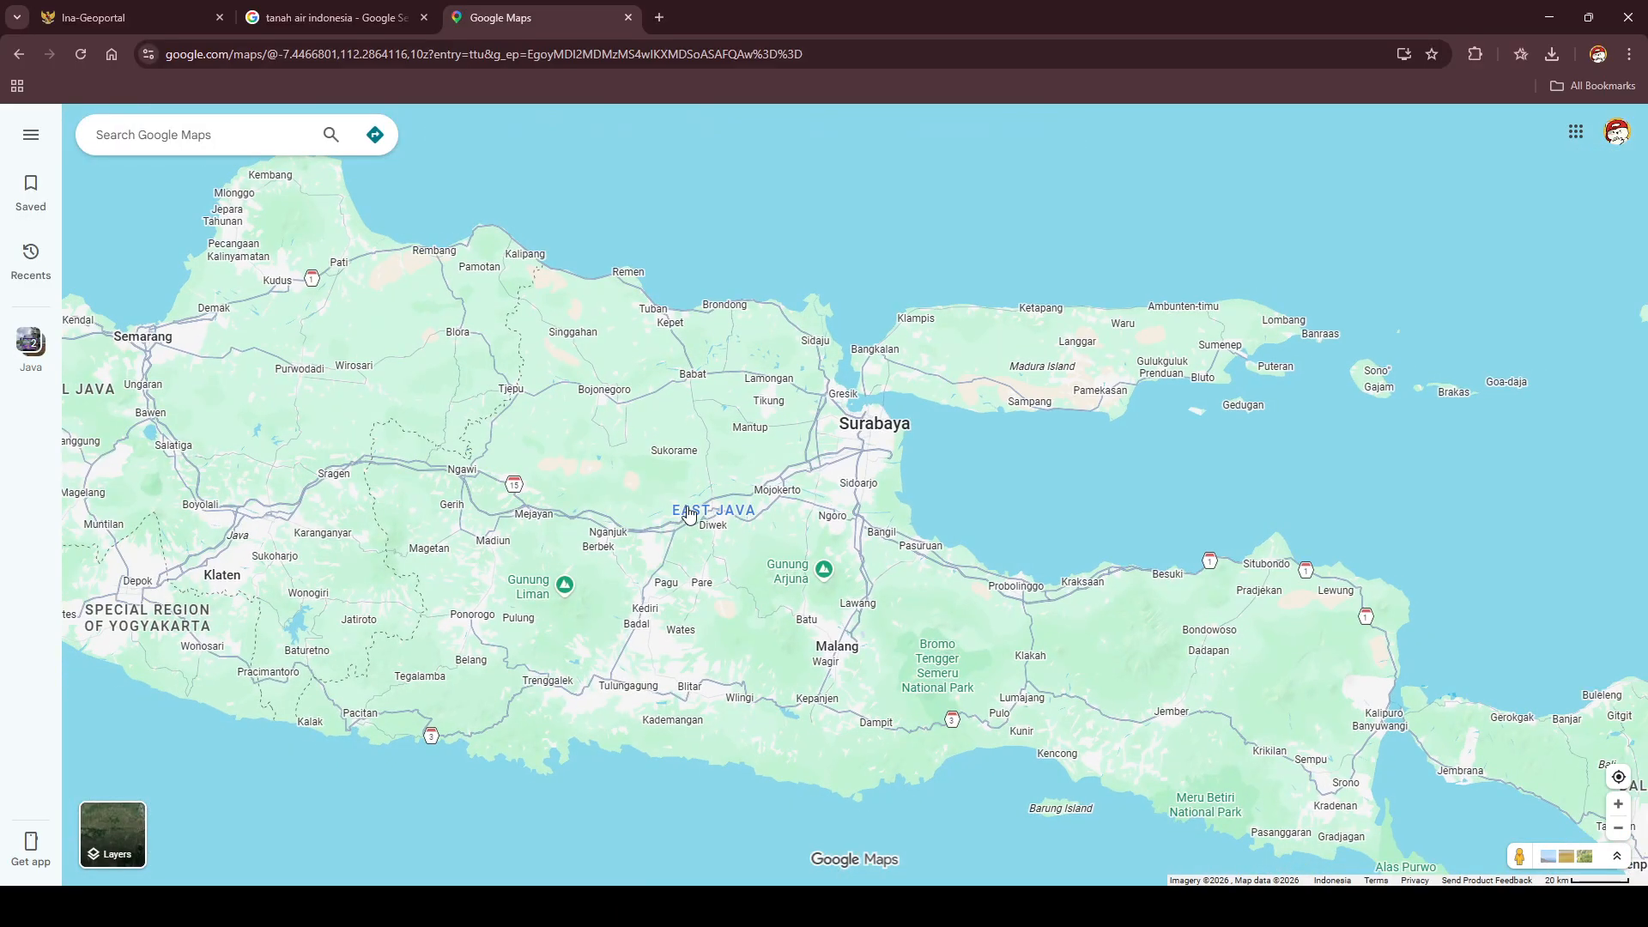
{"action": "scroll", "coordinate": [673, 497], "scroll_direction": "up", "scroll_amount": 1}
{"action": "left_click", "coordinate": [218, 135]}
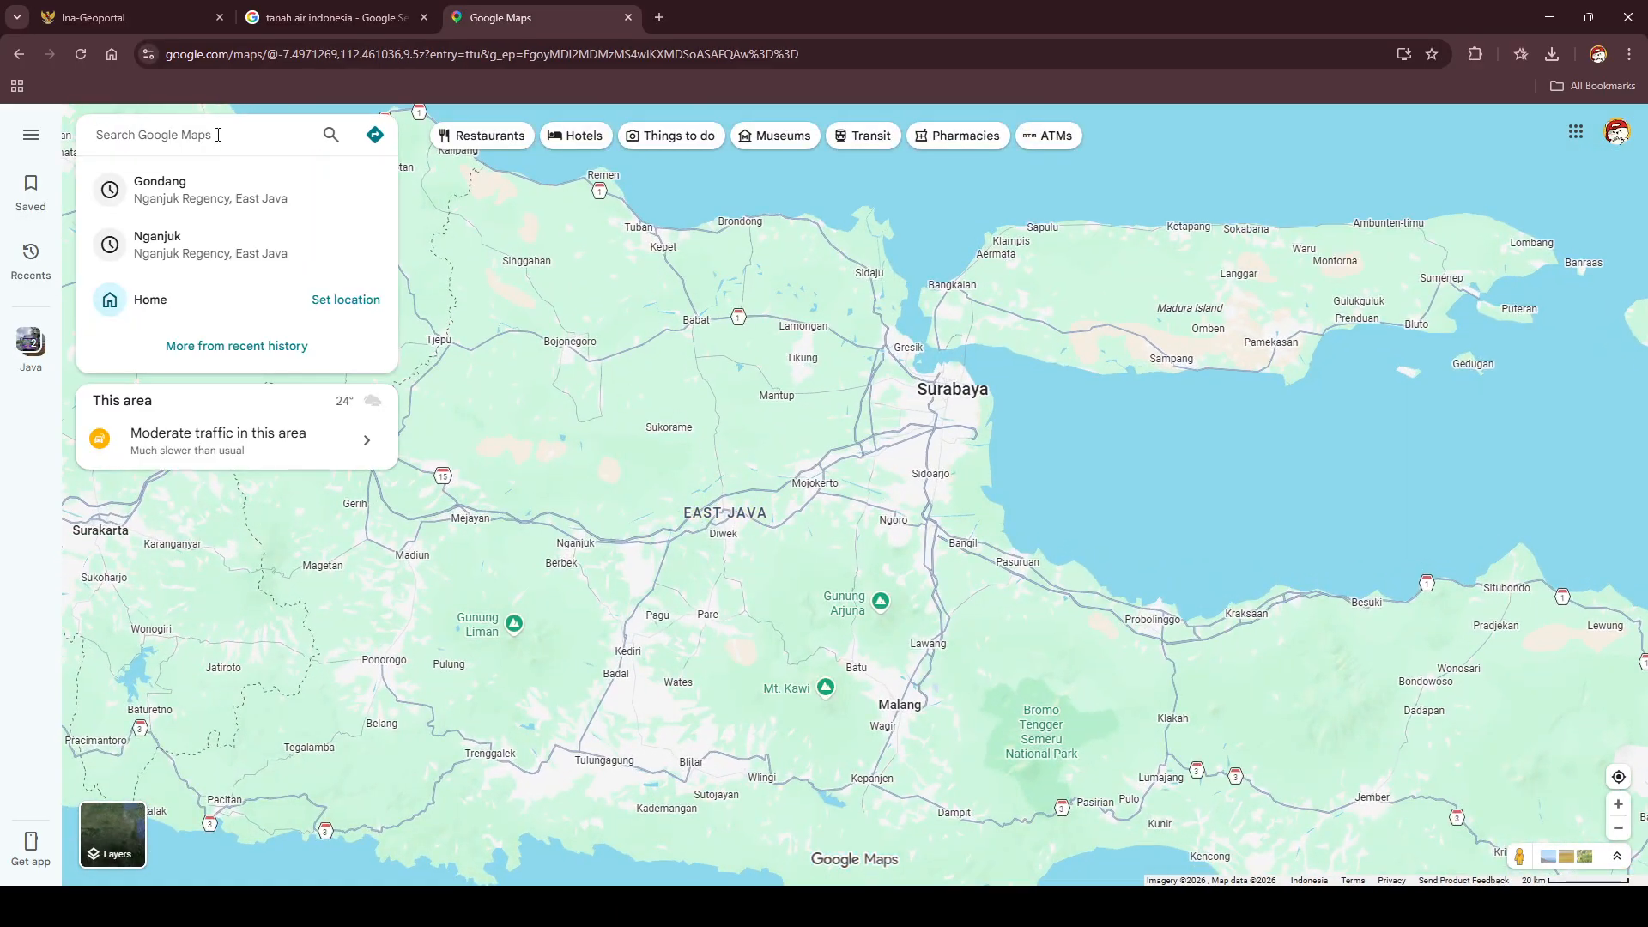
{"action": "left_click", "coordinate": [183, 194]}
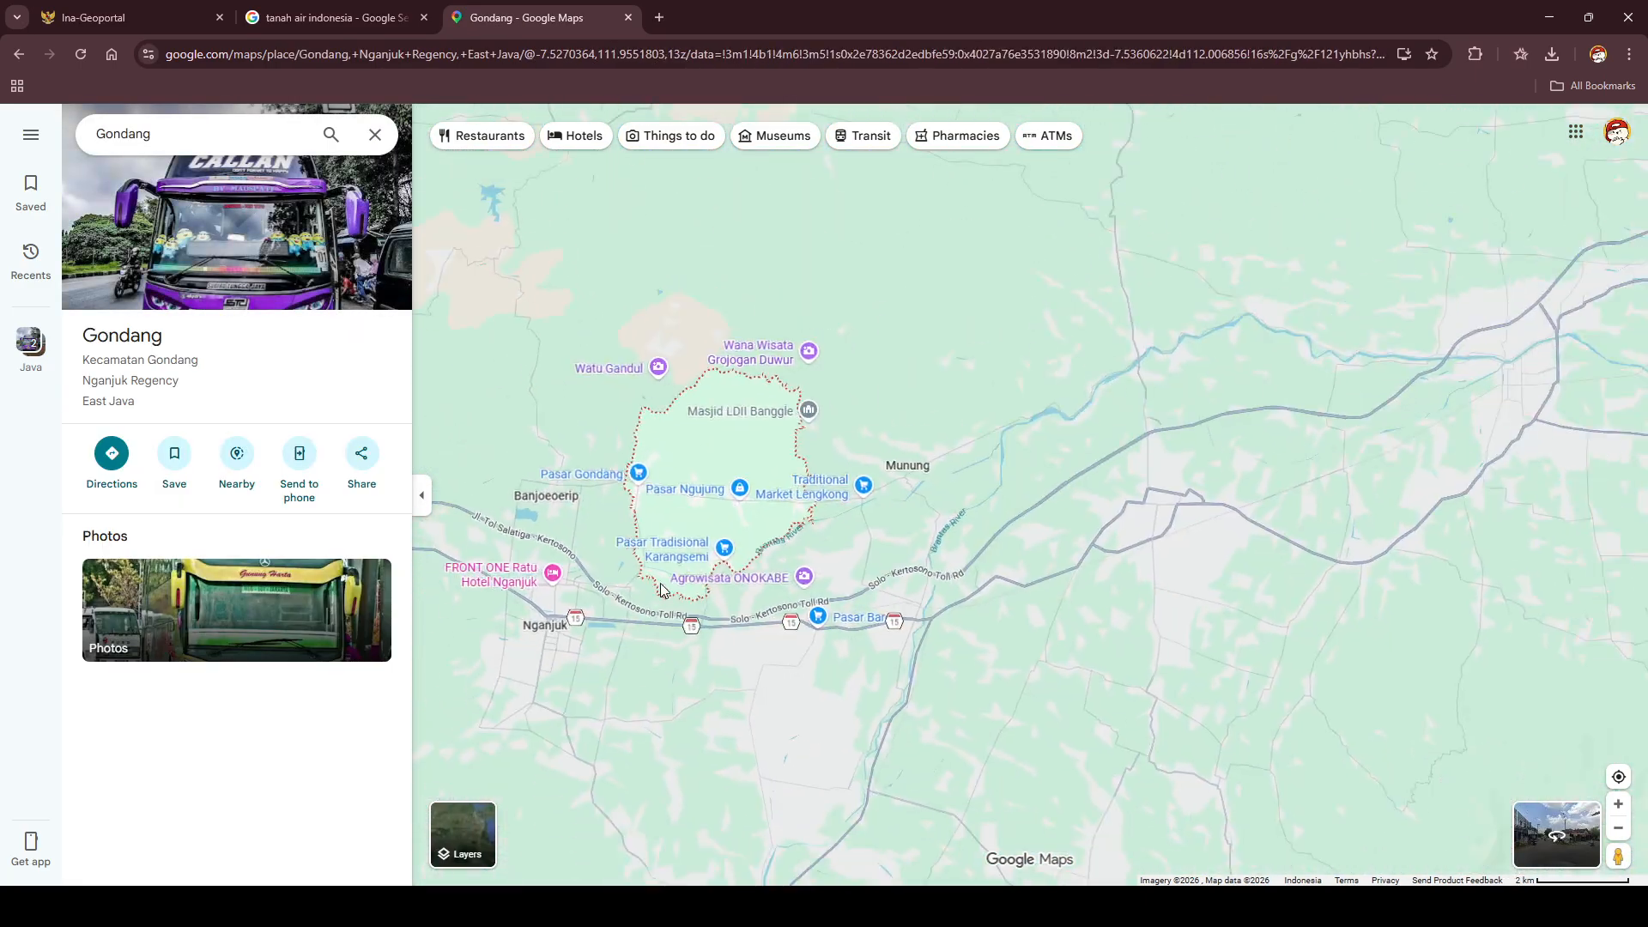
{"action": "scroll", "coordinate": [686, 536], "scroll_direction": "down", "scroll_amount": 5}
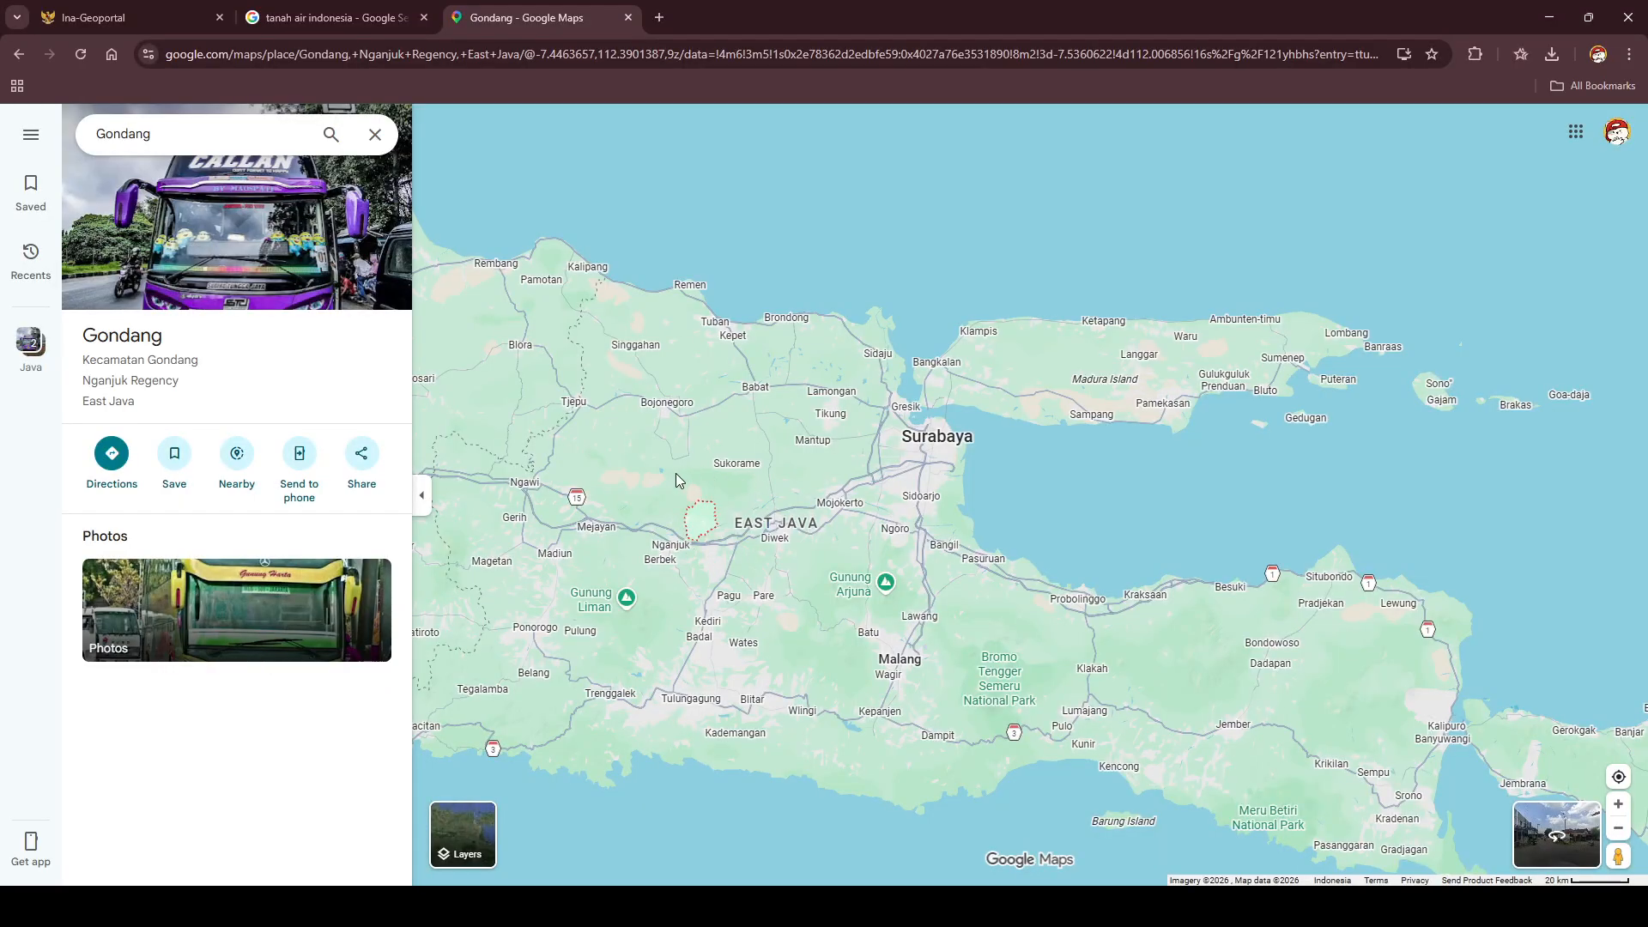
{"action": "left_click_drag", "start_coordinate": [669, 455], "coordinate": [781, 515]}
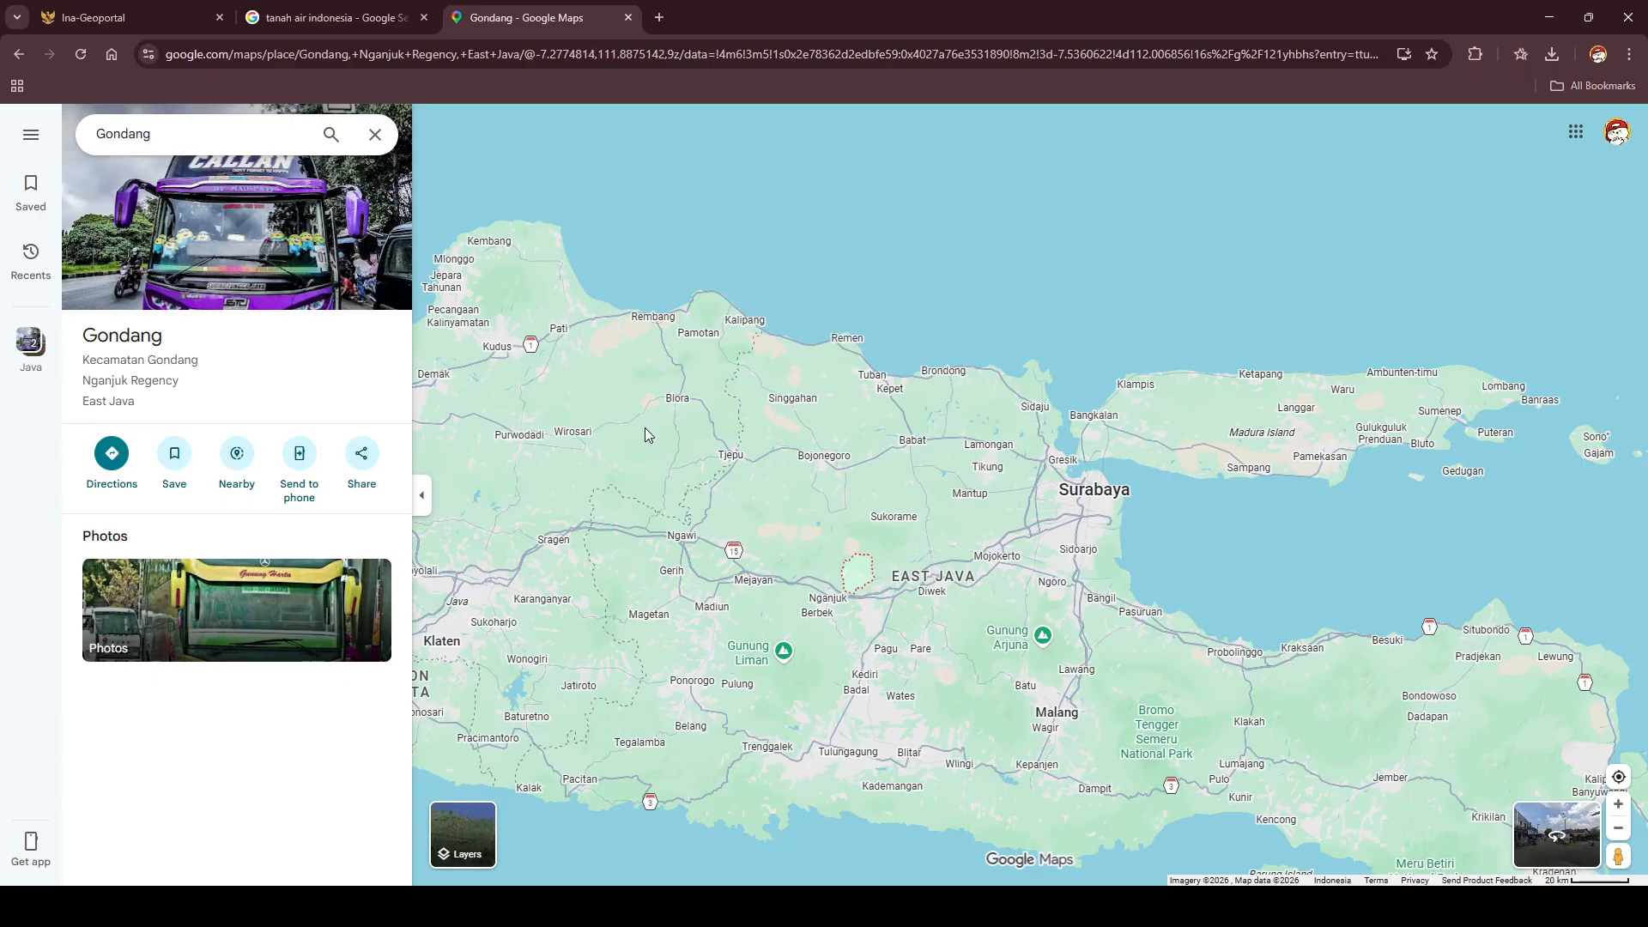
- Switch back to Ina-Geoportal and set the Demnas map's Peta Dasar to the coloured topographic basemap
{"action": "left_click", "coordinate": [118, 7]}
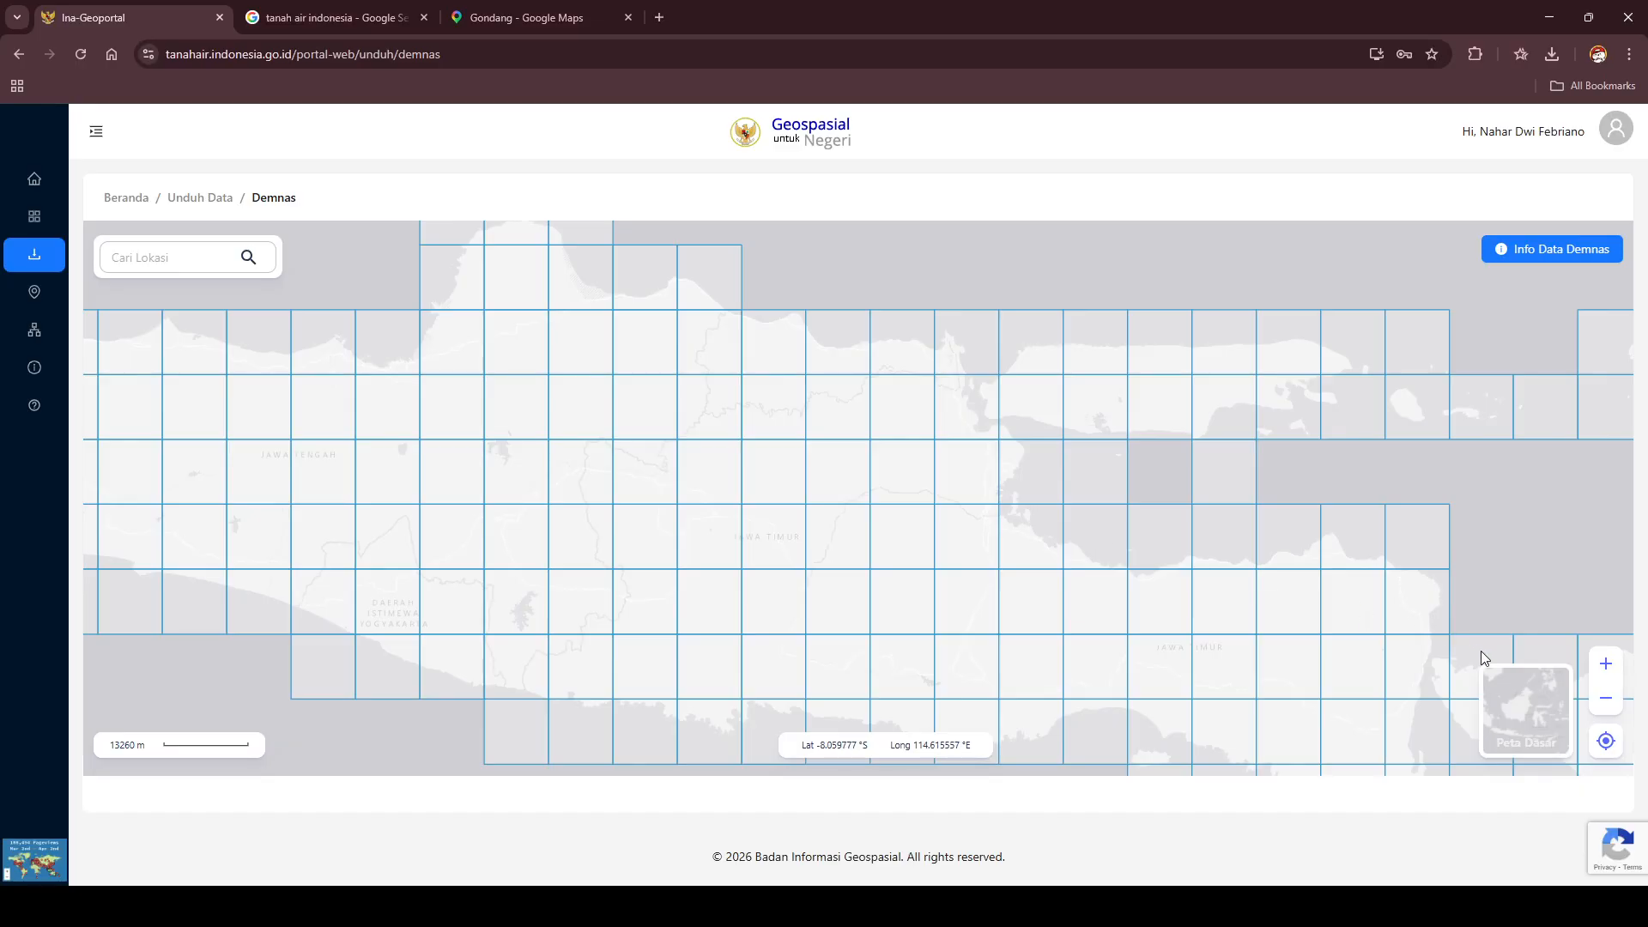
{"action": "left_click", "coordinate": [1515, 729]}
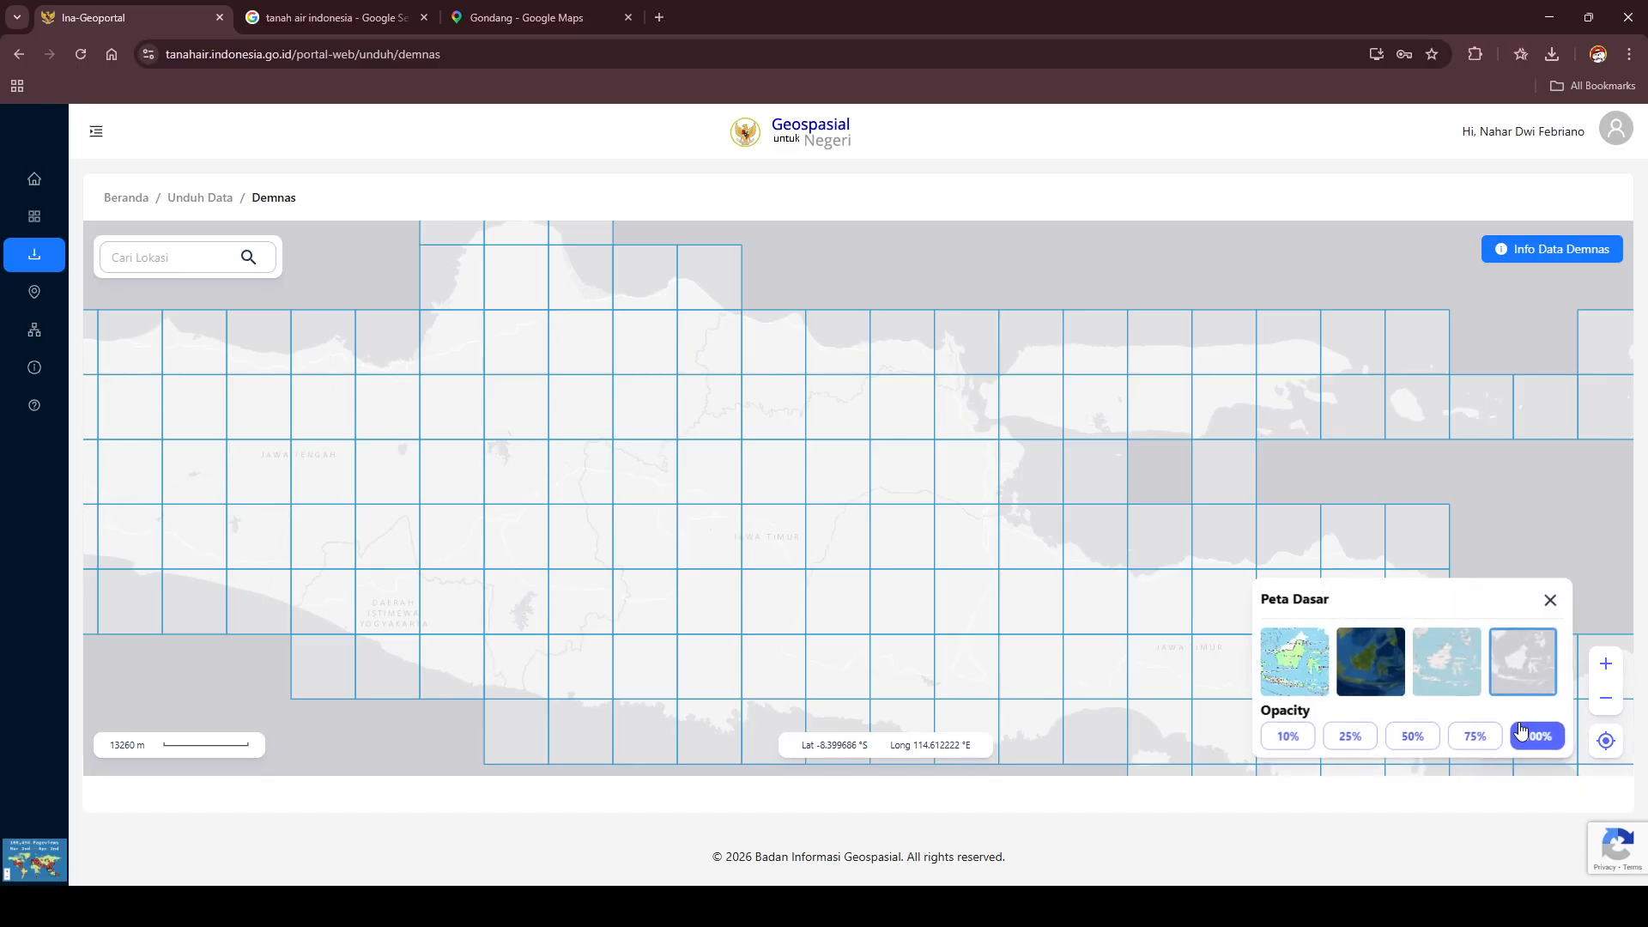
{"action": "left_click", "coordinate": [1284, 657]}
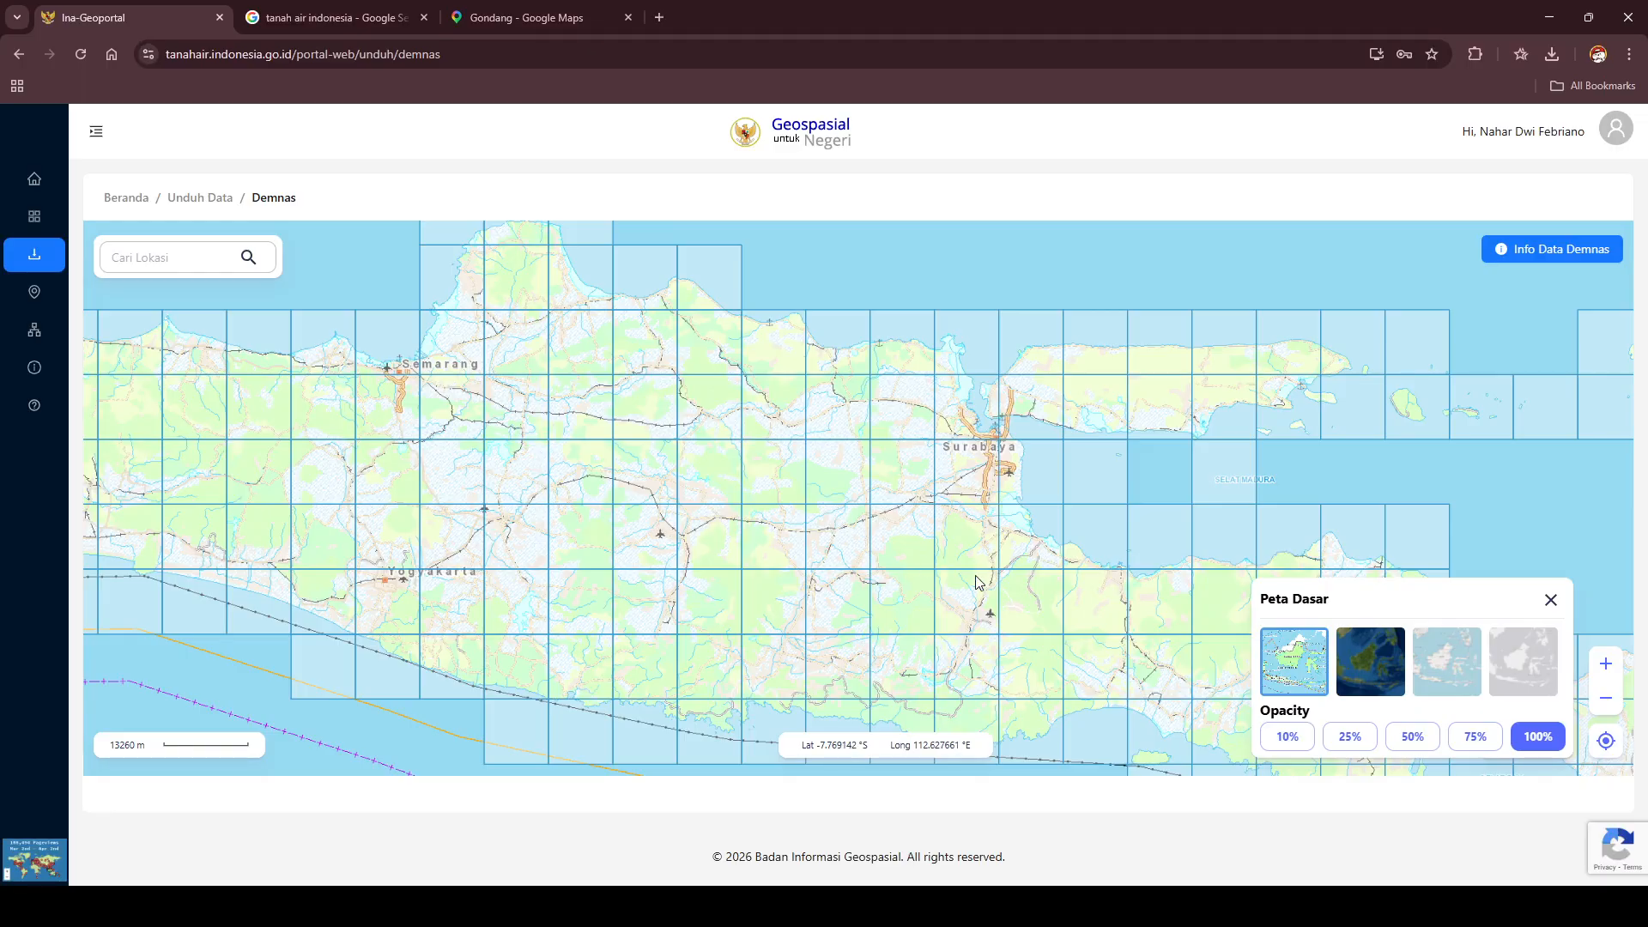
- Try the pale blue street-style basemap around Nganjuk and restore the coloured topographic basemap
{"action": "left_click", "coordinate": [1456, 663]}
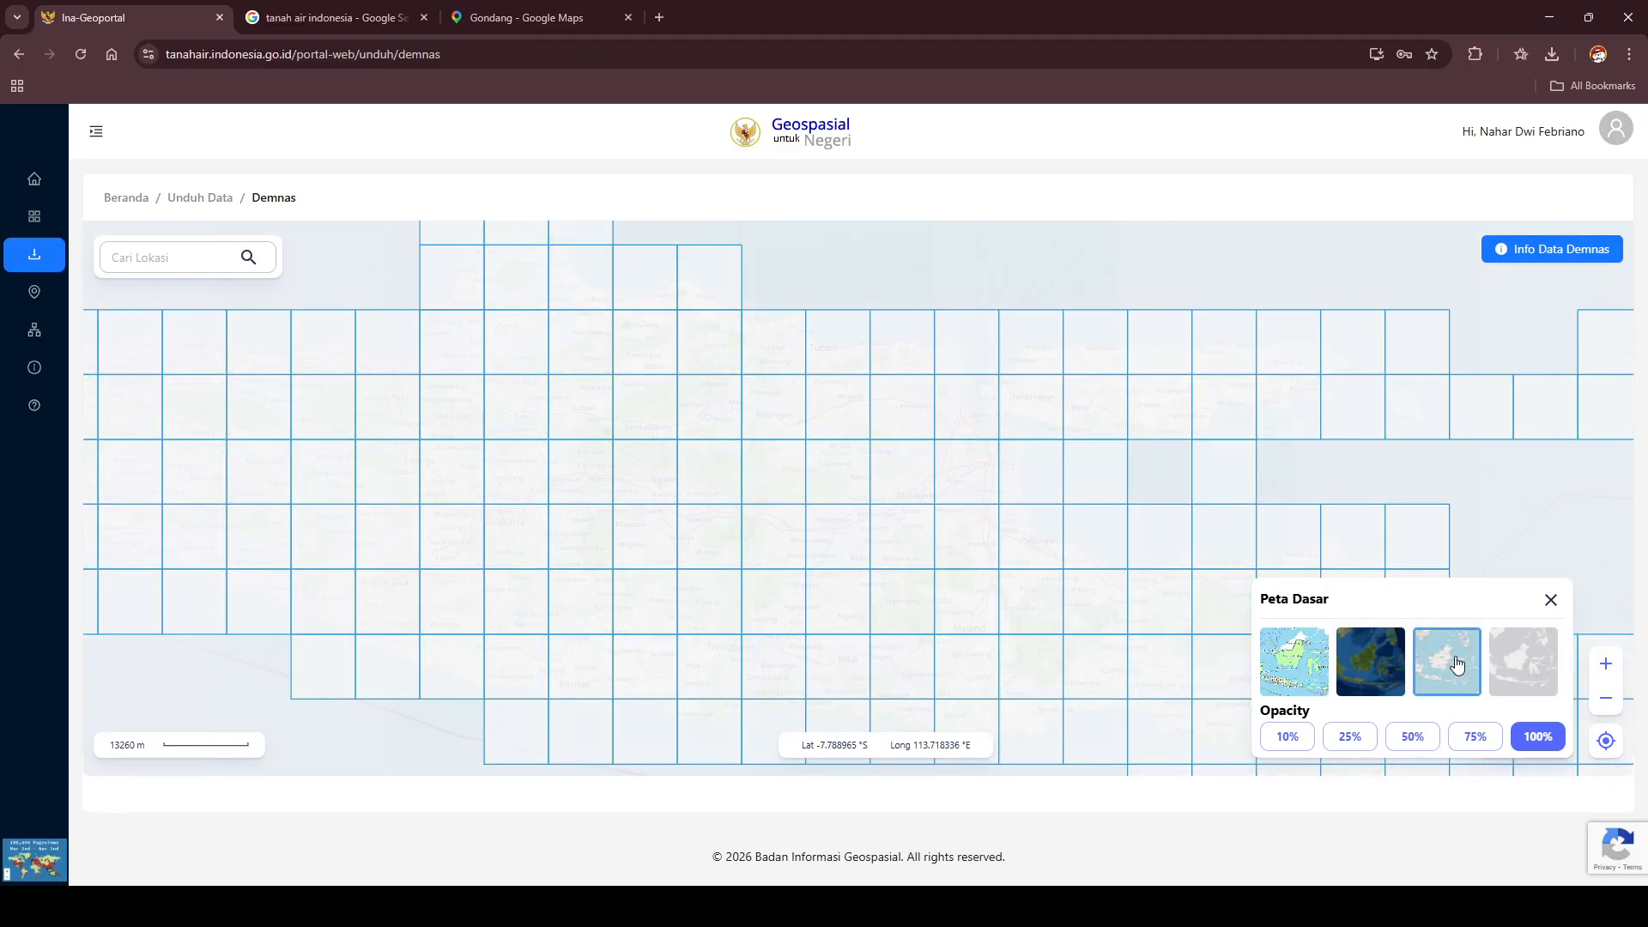
{"action": "scroll", "coordinate": [822, 526], "scroll_direction": "up", "scroll_amount": 5}
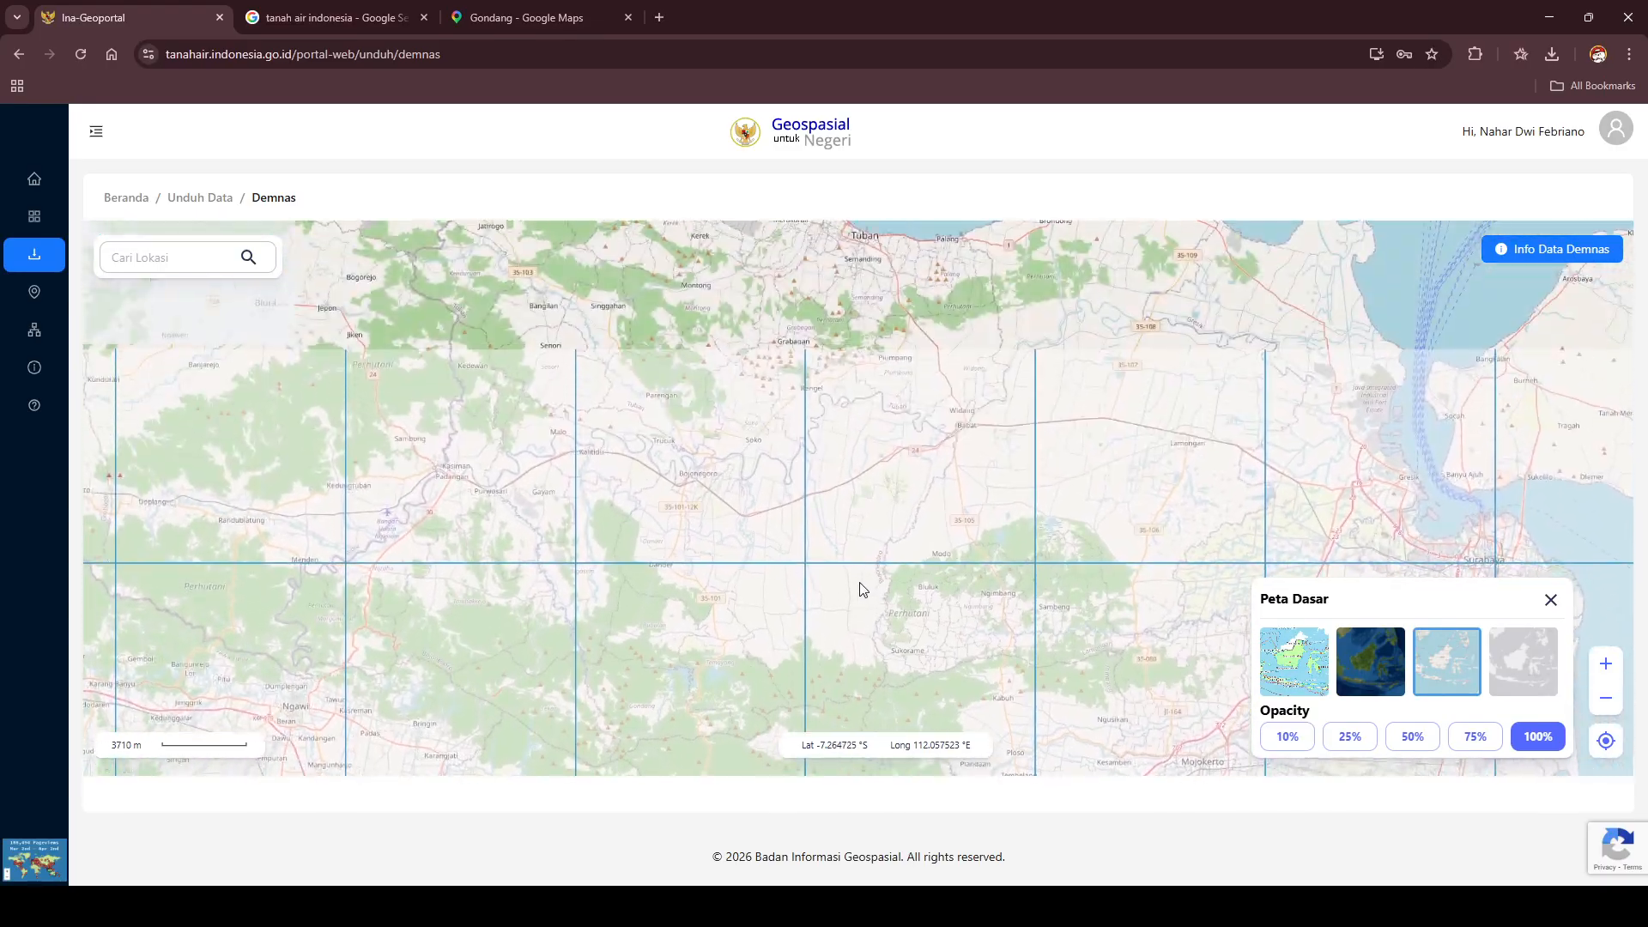
{"action": "left_click_drag", "start_coordinate": [864, 600], "coordinate": [915, 331]}
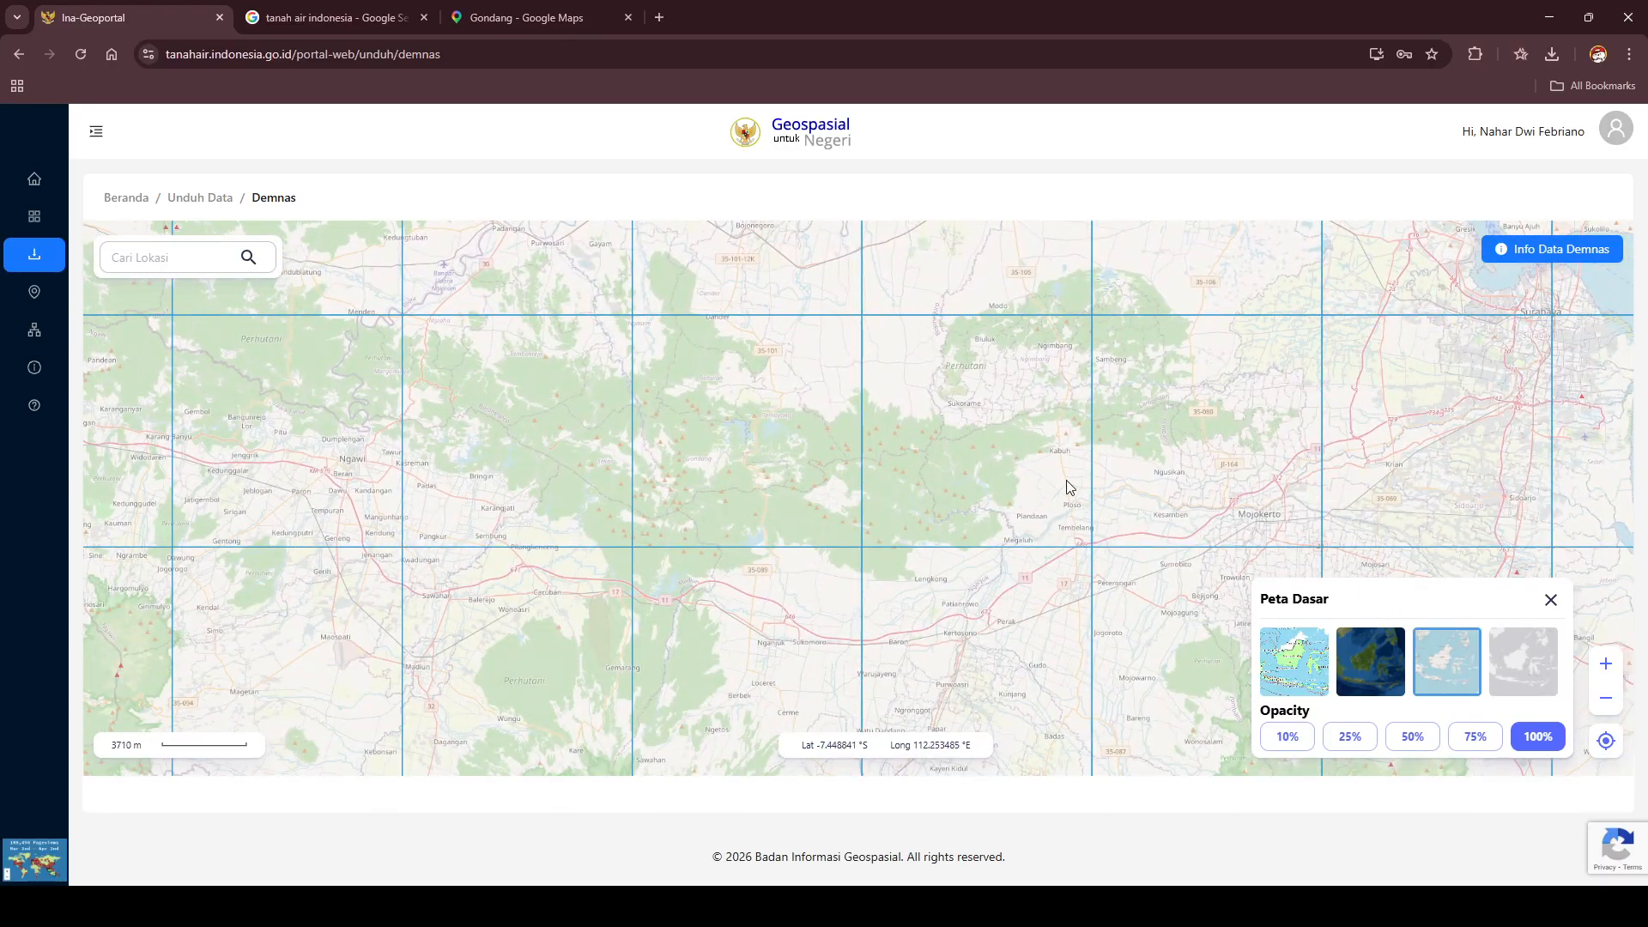
{"action": "left_click_drag", "start_coordinate": [849, 604], "coordinate": [897, 526]}
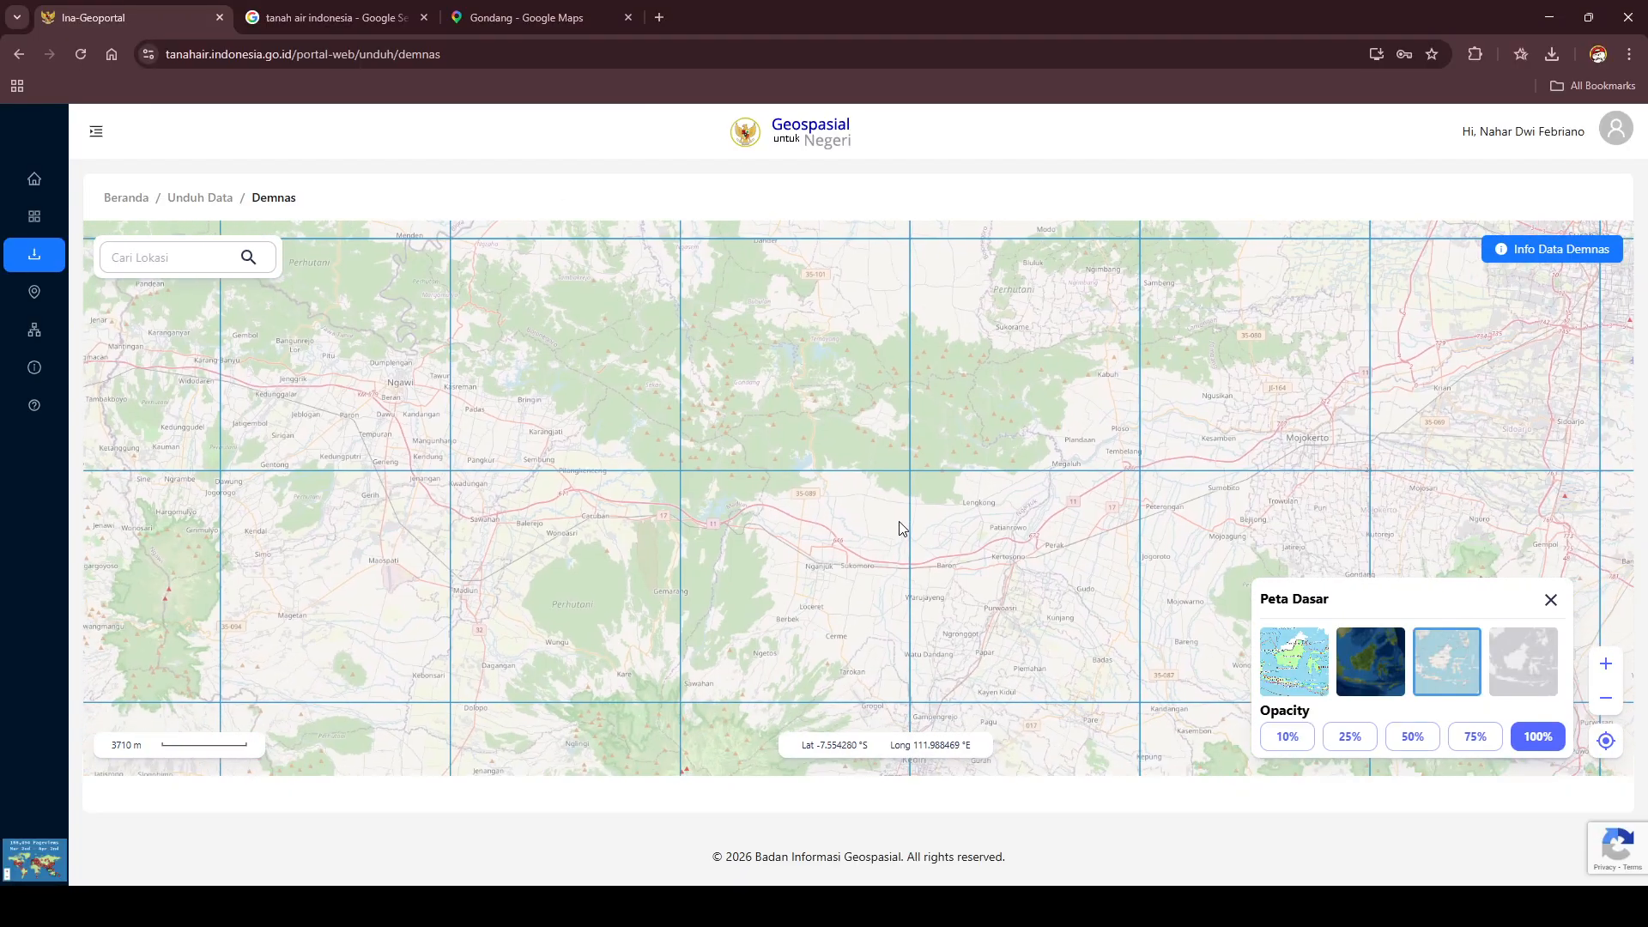
{"action": "left_click", "coordinate": [1287, 677]}
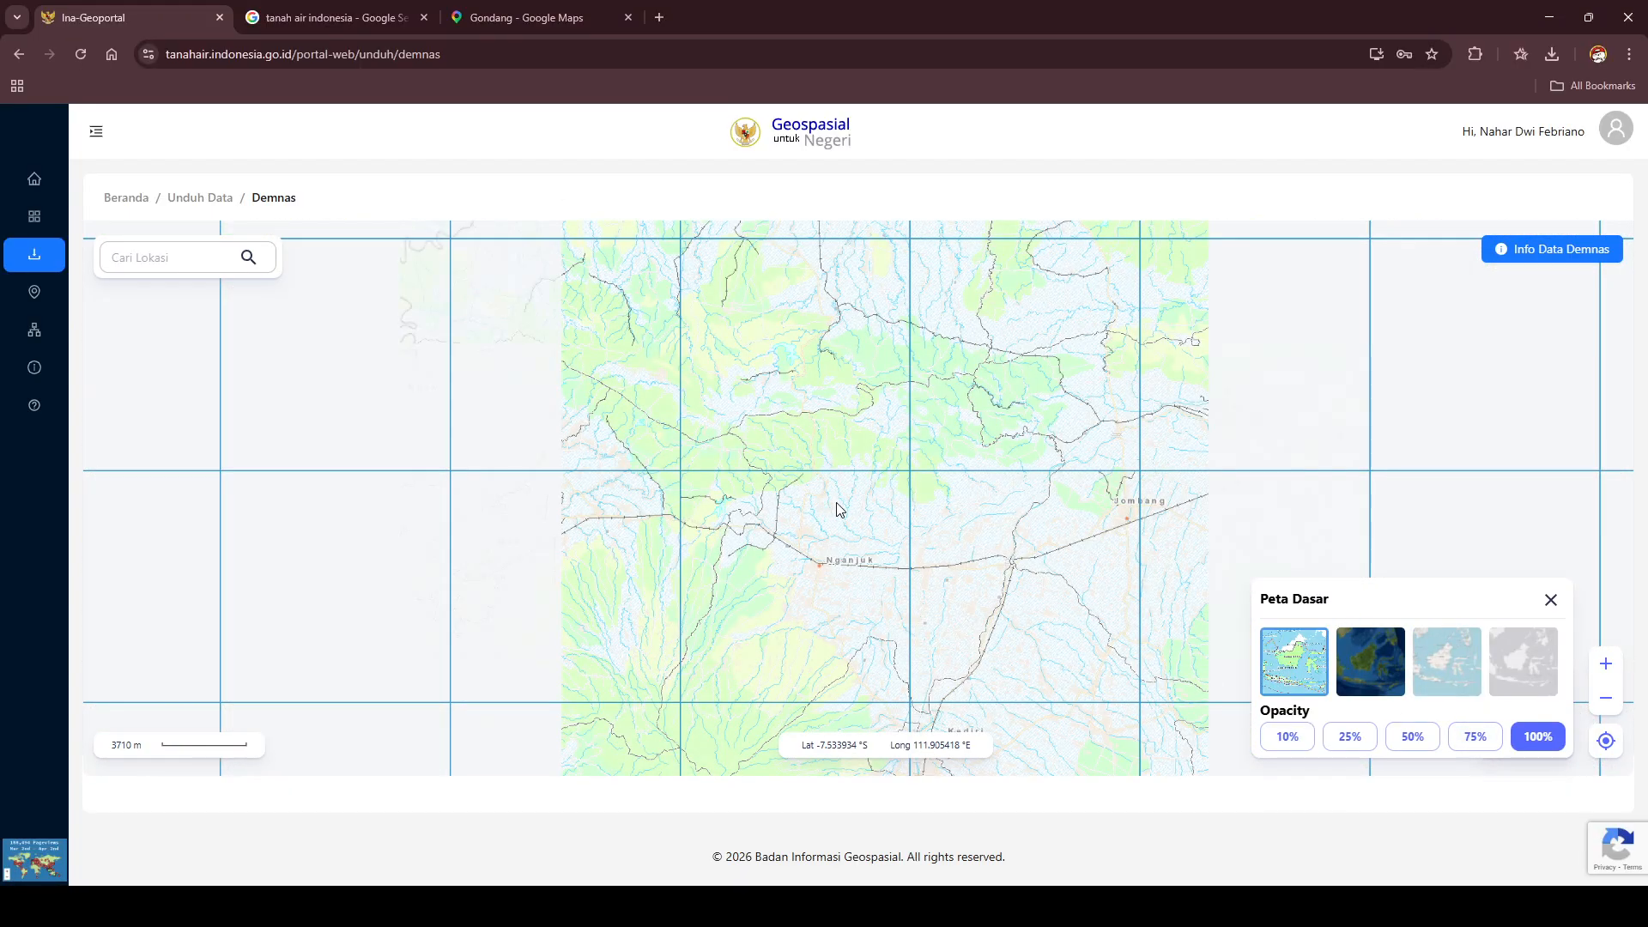
- Examine the Demnas grid around Gondang and Nganjuk to identify which tiles cover the area
{"action": "left_click_drag", "start_coordinate": [838, 511], "coordinate": [826, 603]}
{"action": "scroll", "coordinate": [780, 512], "scroll_direction": "down", "scroll_amount": 2}
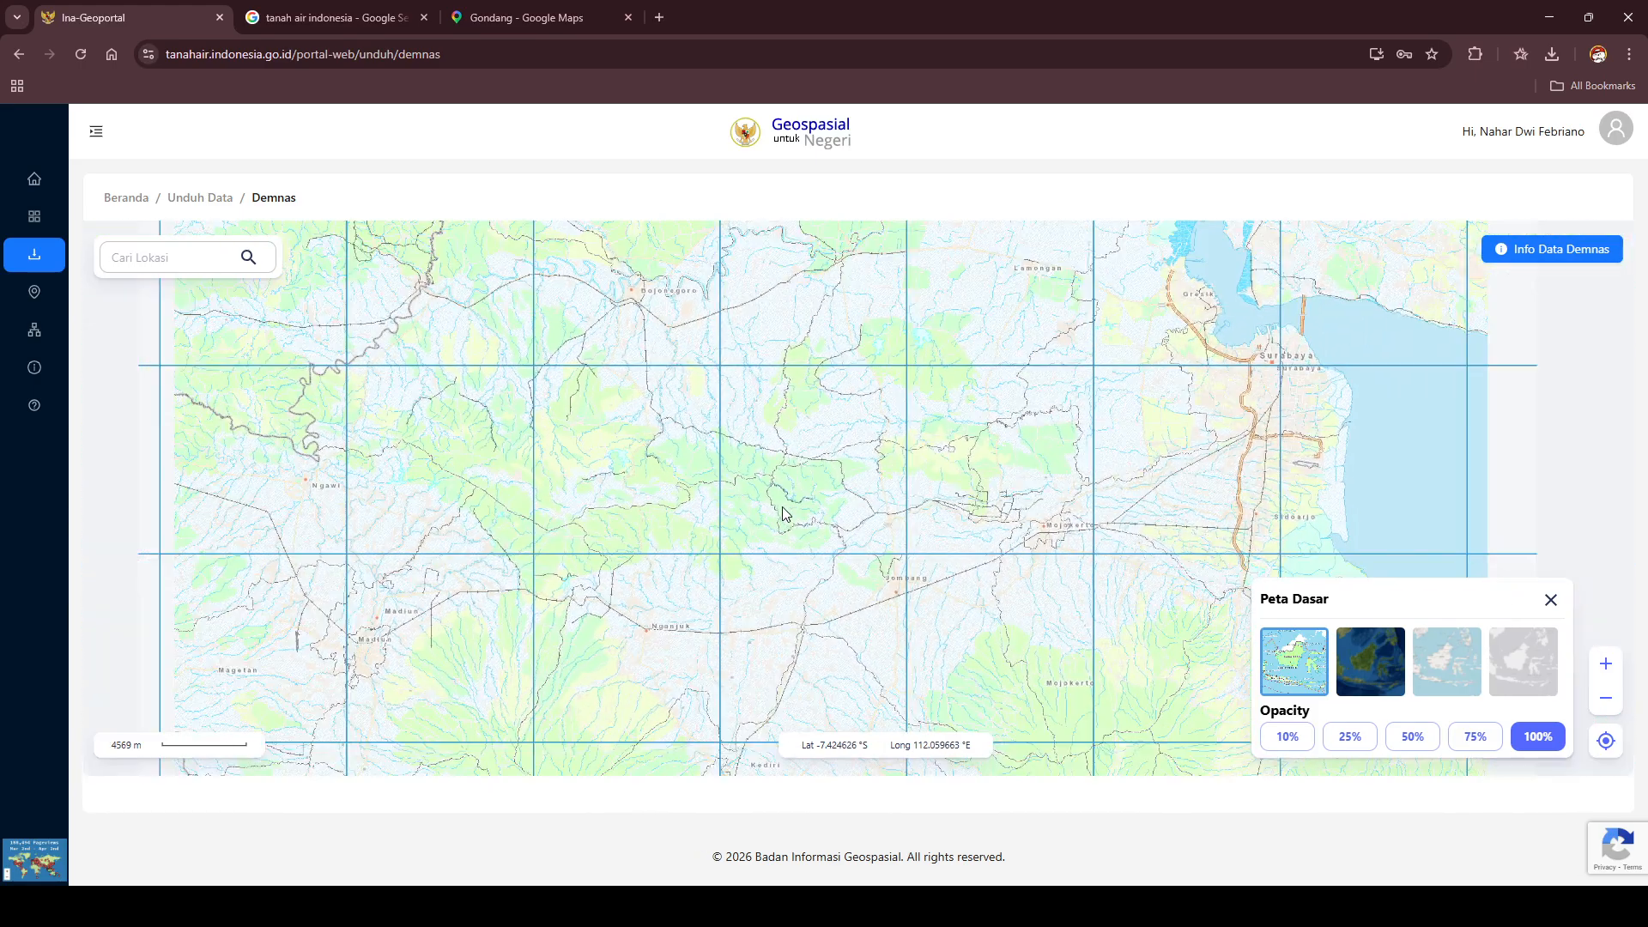
{"action": "scroll", "coordinate": [745, 550], "scroll_direction": "up", "scroll_amount": 2}
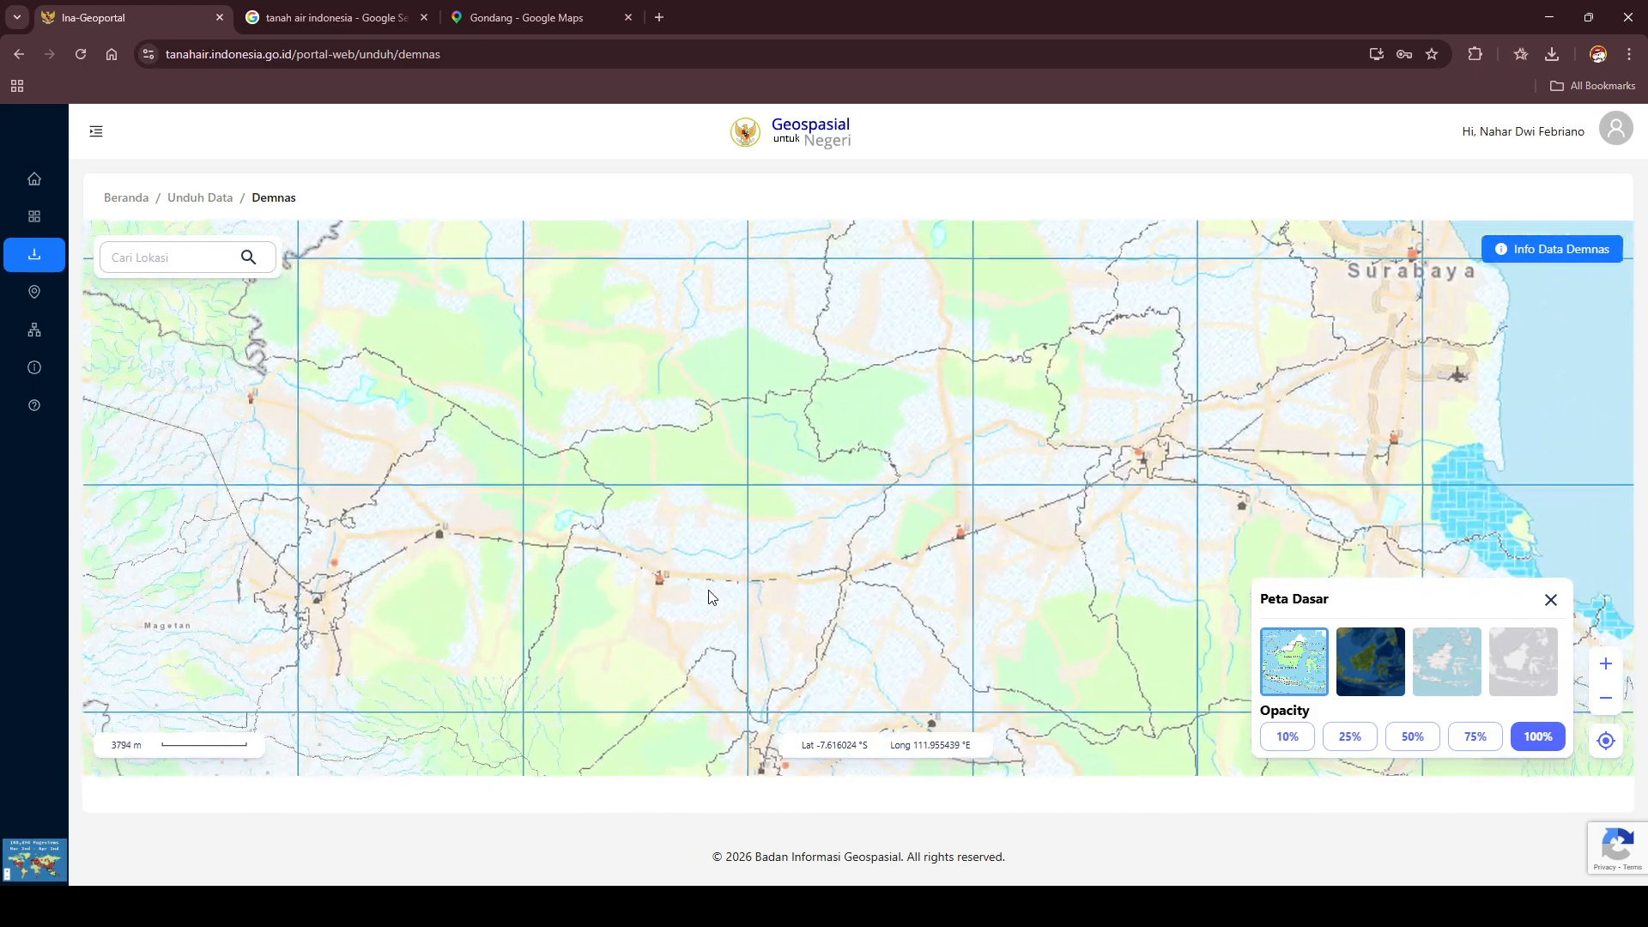
{"action": "left_click_drag", "start_coordinate": [755, 507], "coordinate": [772, 430]}
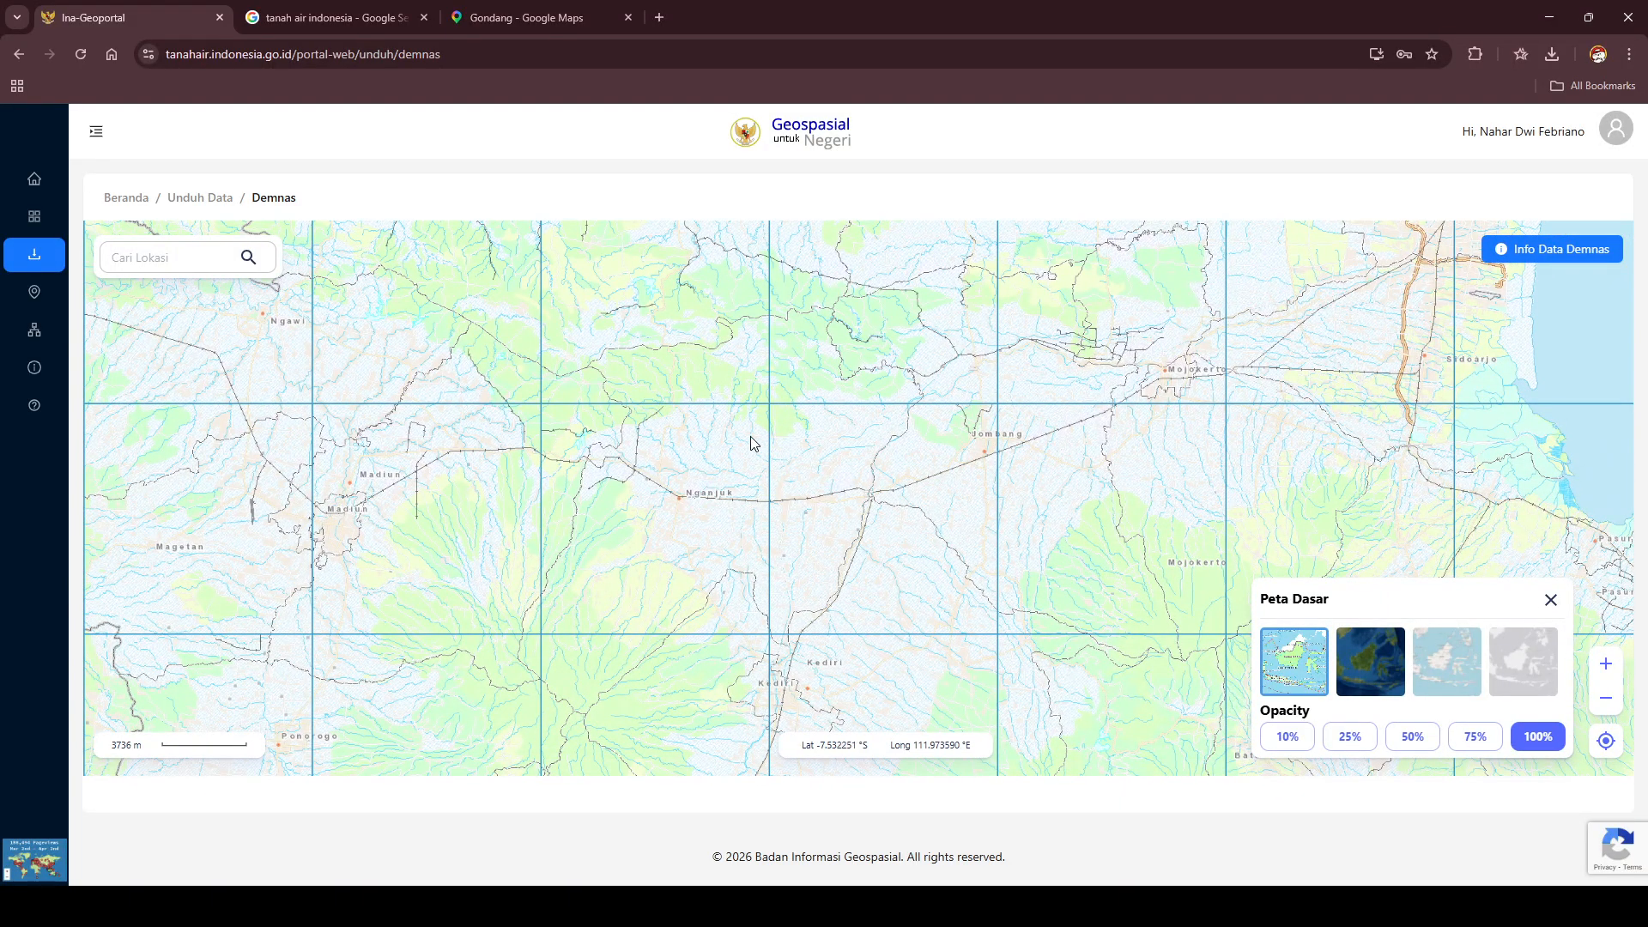
{"action": "scroll", "coordinate": [735, 459], "scroll_direction": "up", "scroll_amount": 2}
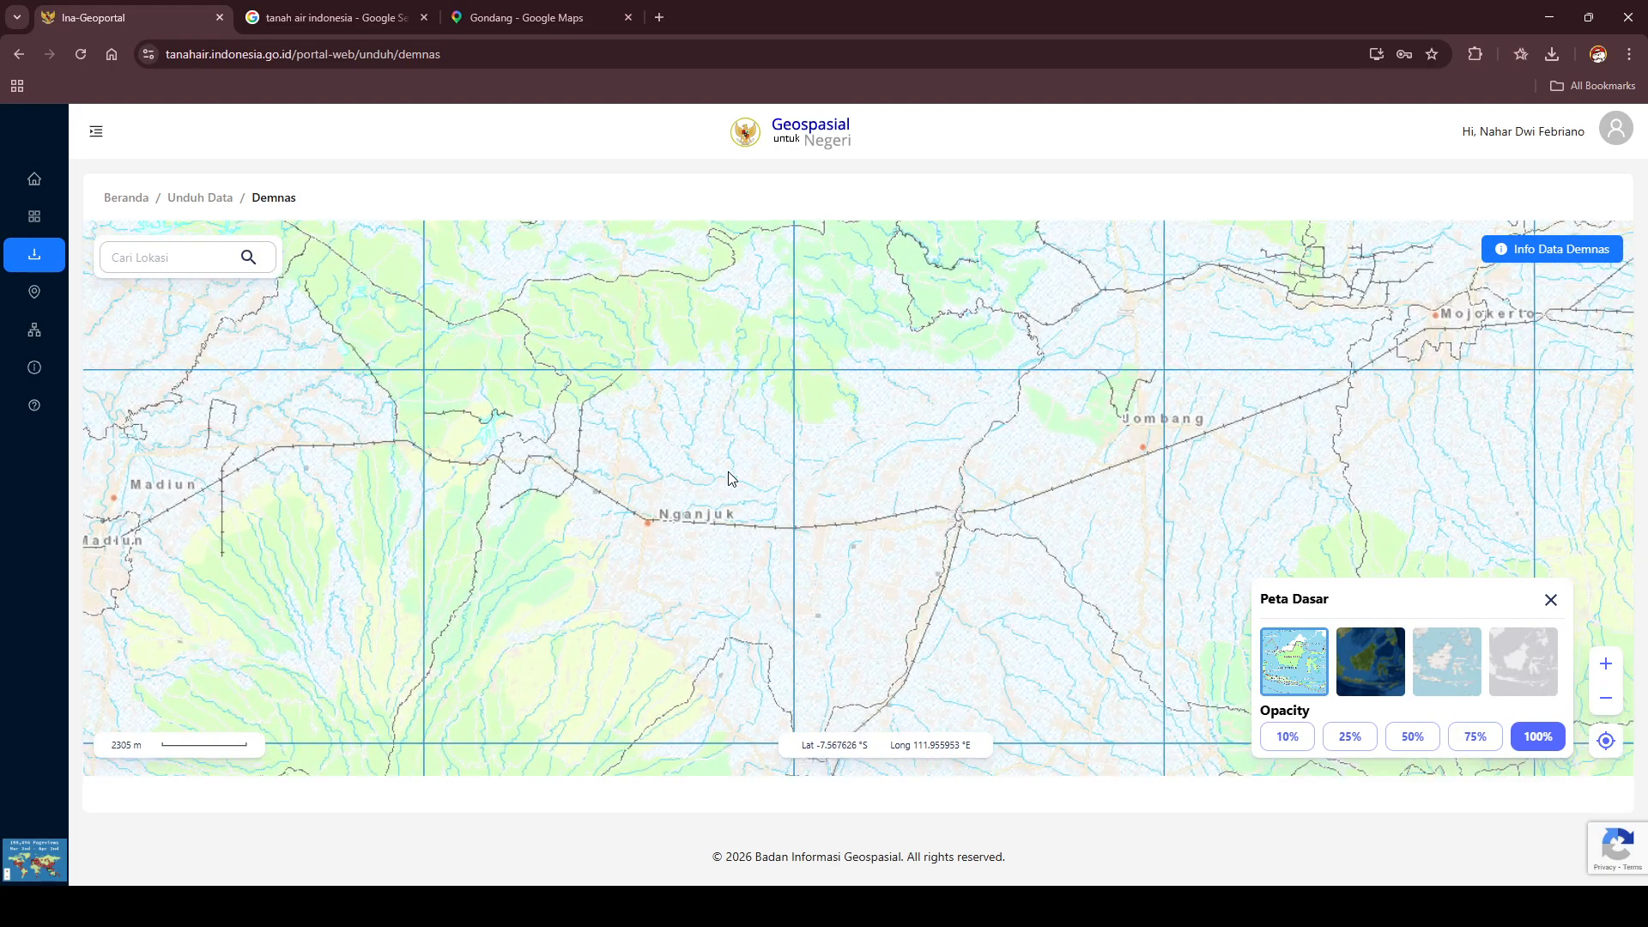
{"action": "mouse_move", "coordinate": [784, 420]}
{"action": "left_mouse_down"}
{"action": "mouse_move", "coordinate": [740, 512]}
{"action": "mouse_move", "coordinate": [709, 532]}
{"action": "mouse_move", "coordinate": [708, 508]}
{"action": "mouse_move", "coordinate": [652, 562]}
{"action": "left_mouse_up"}
{"action": "scroll", "coordinate": [710, 519], "scroll_direction": "up", "scroll_amount": 1}
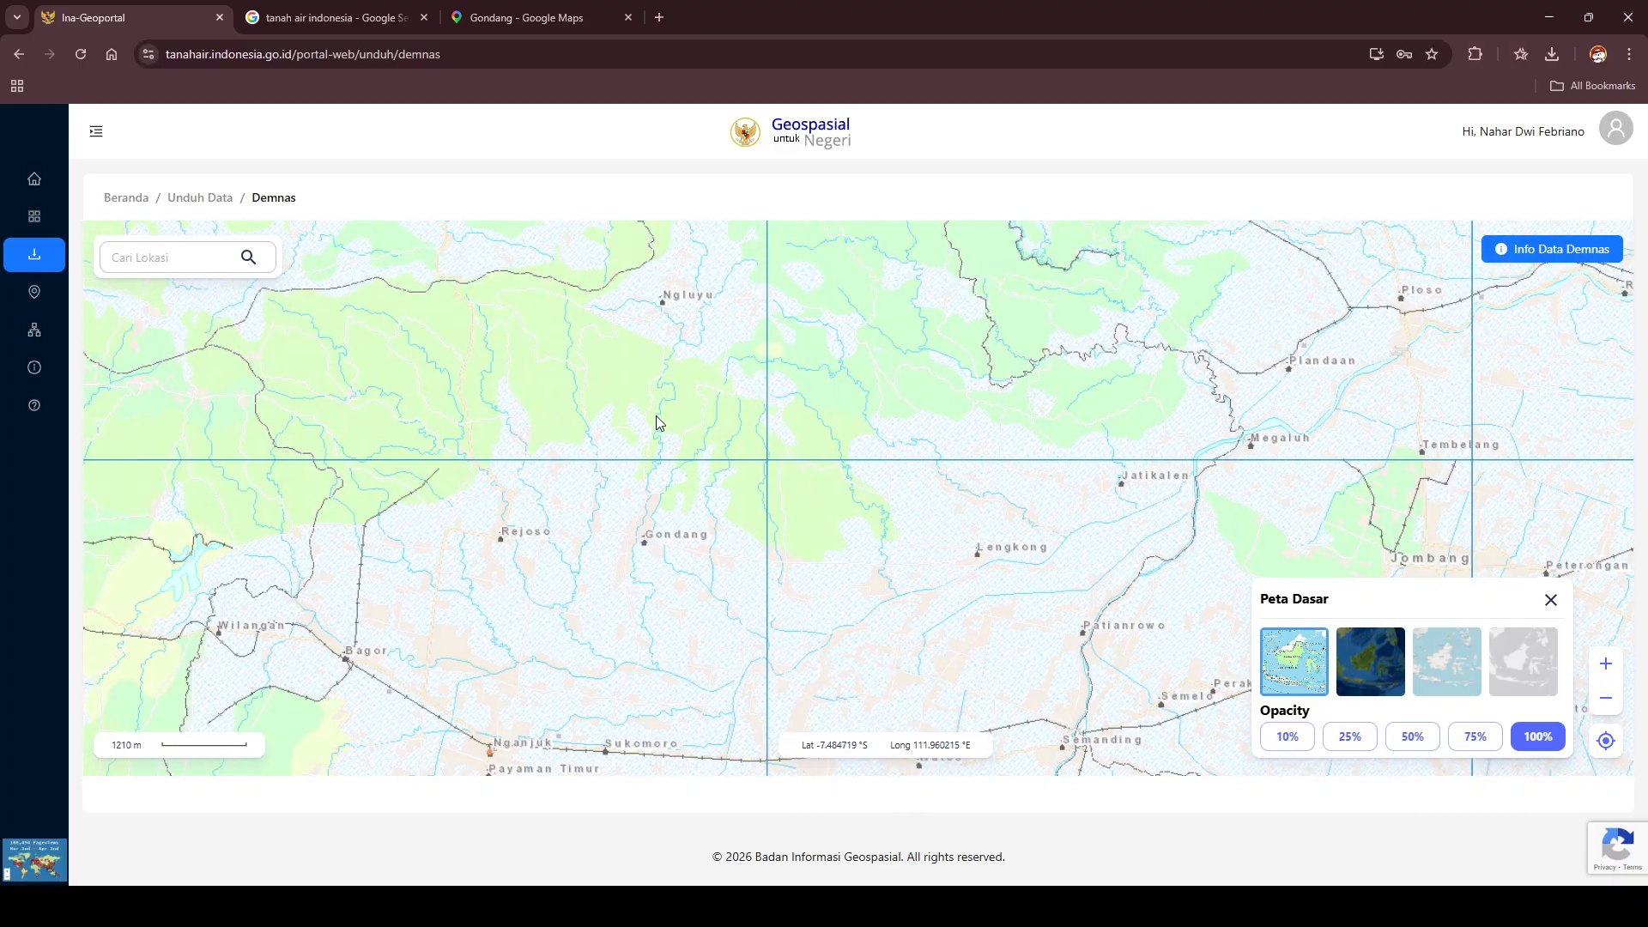
{"action": "mouse_move", "coordinate": [656, 416]}
{"action": "left_mouse_down"}
{"action": "mouse_move", "coordinate": [657, 458]}
{"action": "mouse_move", "coordinate": [673, 345]}
{"action": "left_mouse_up"}
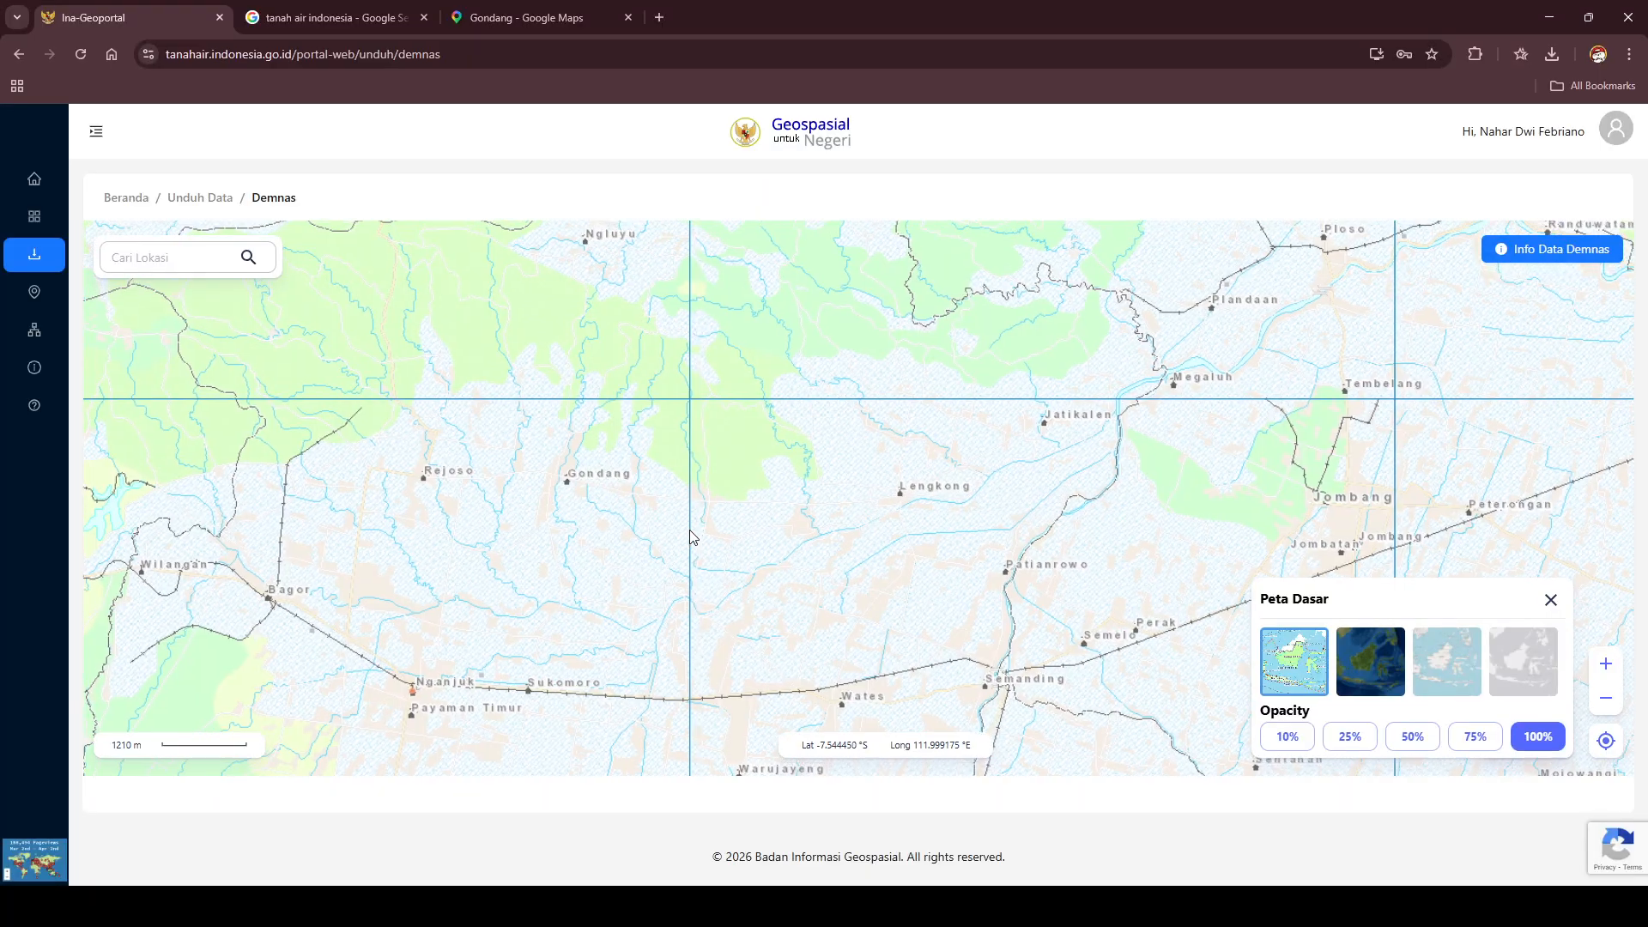
{"action": "left_click_drag", "start_coordinate": [691, 536], "coordinate": [711, 614]}
{"action": "scroll", "coordinate": [592, 571], "scroll_direction": "down", "scroll_amount": 2}
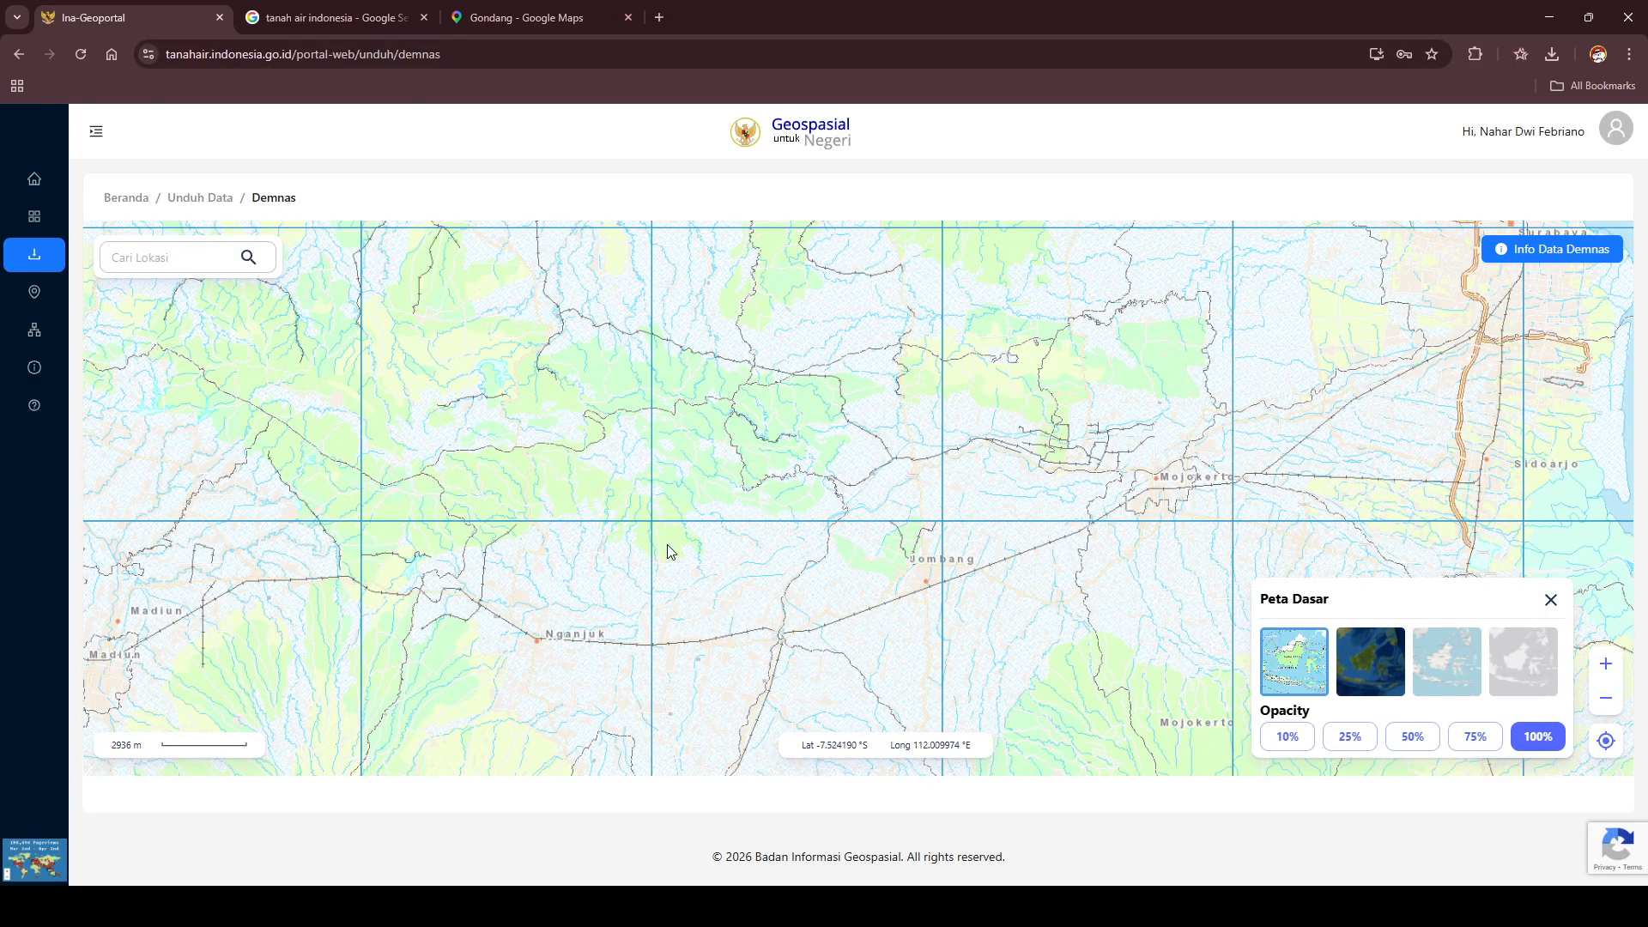
{"action": "scroll", "coordinate": [670, 550], "scroll_direction": "up", "scroll_amount": 2}
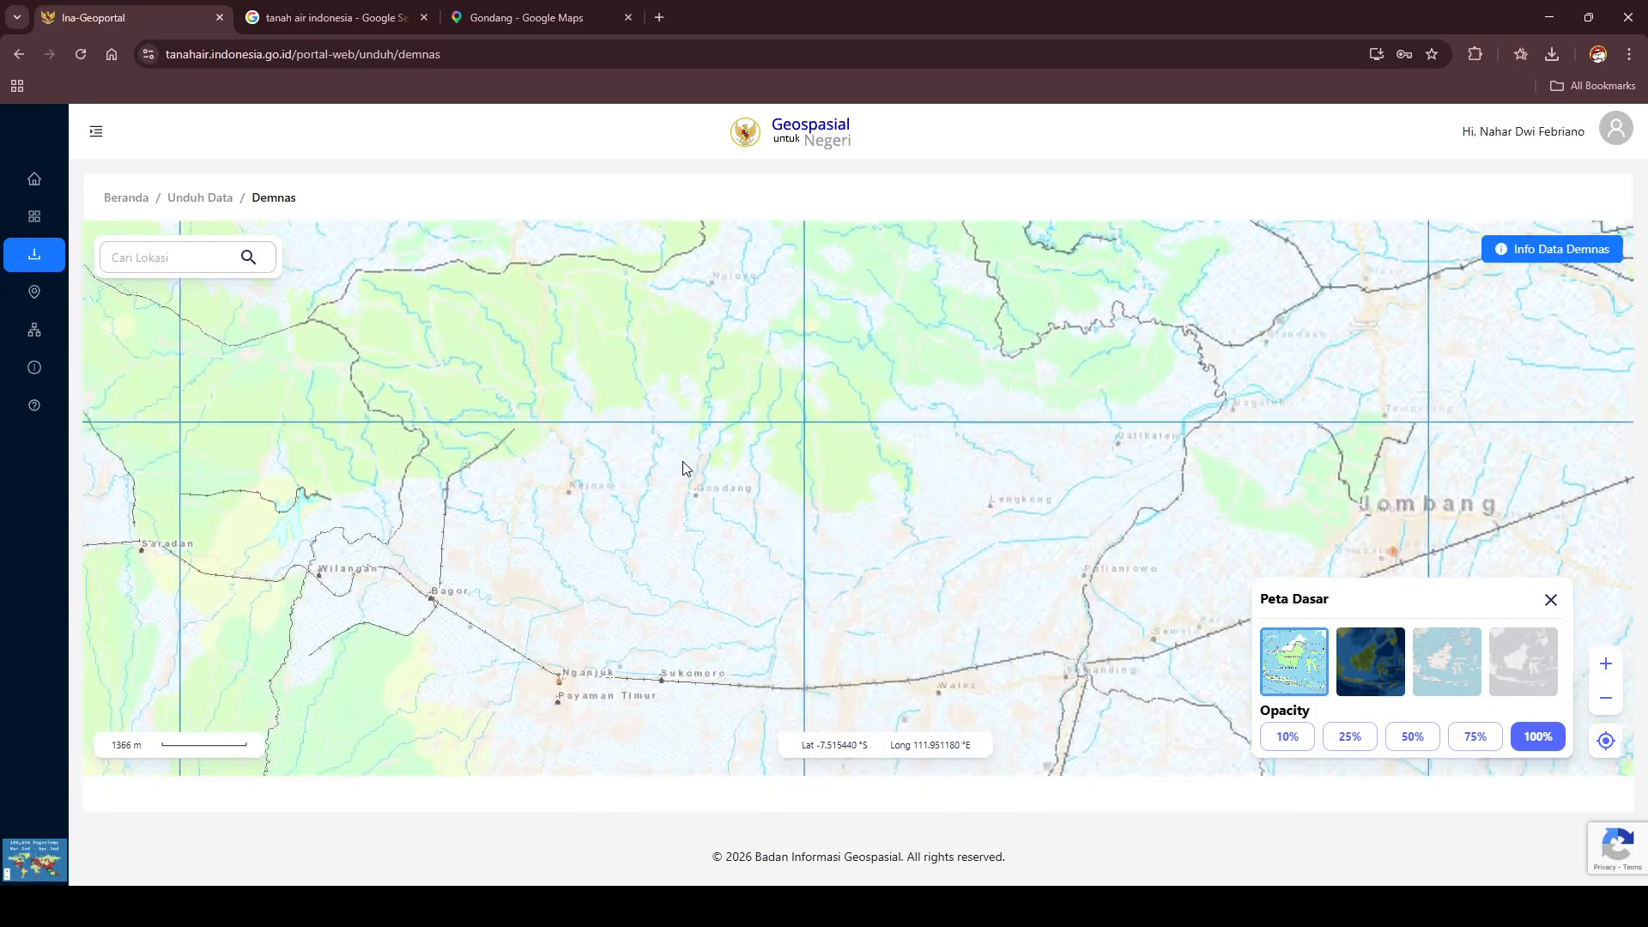
{"action": "scroll", "coordinate": [740, 472], "scroll_direction": "down", "scroll_amount": 1}
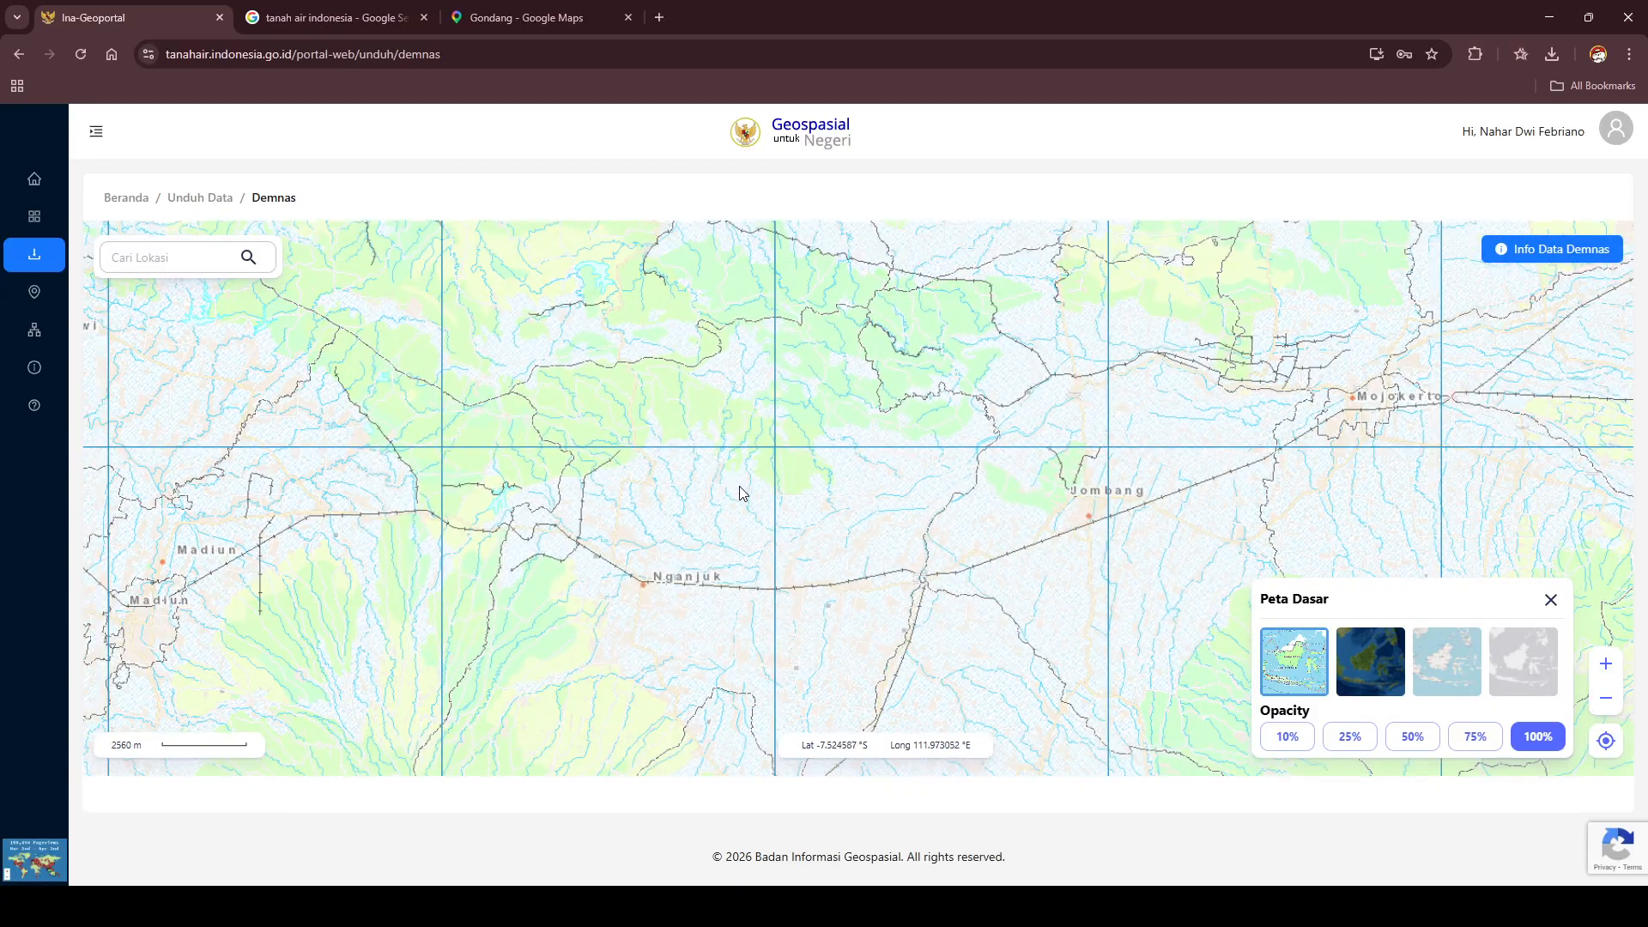
{"action": "left_click_drag", "start_coordinate": [740, 486], "coordinate": [727, 547]}
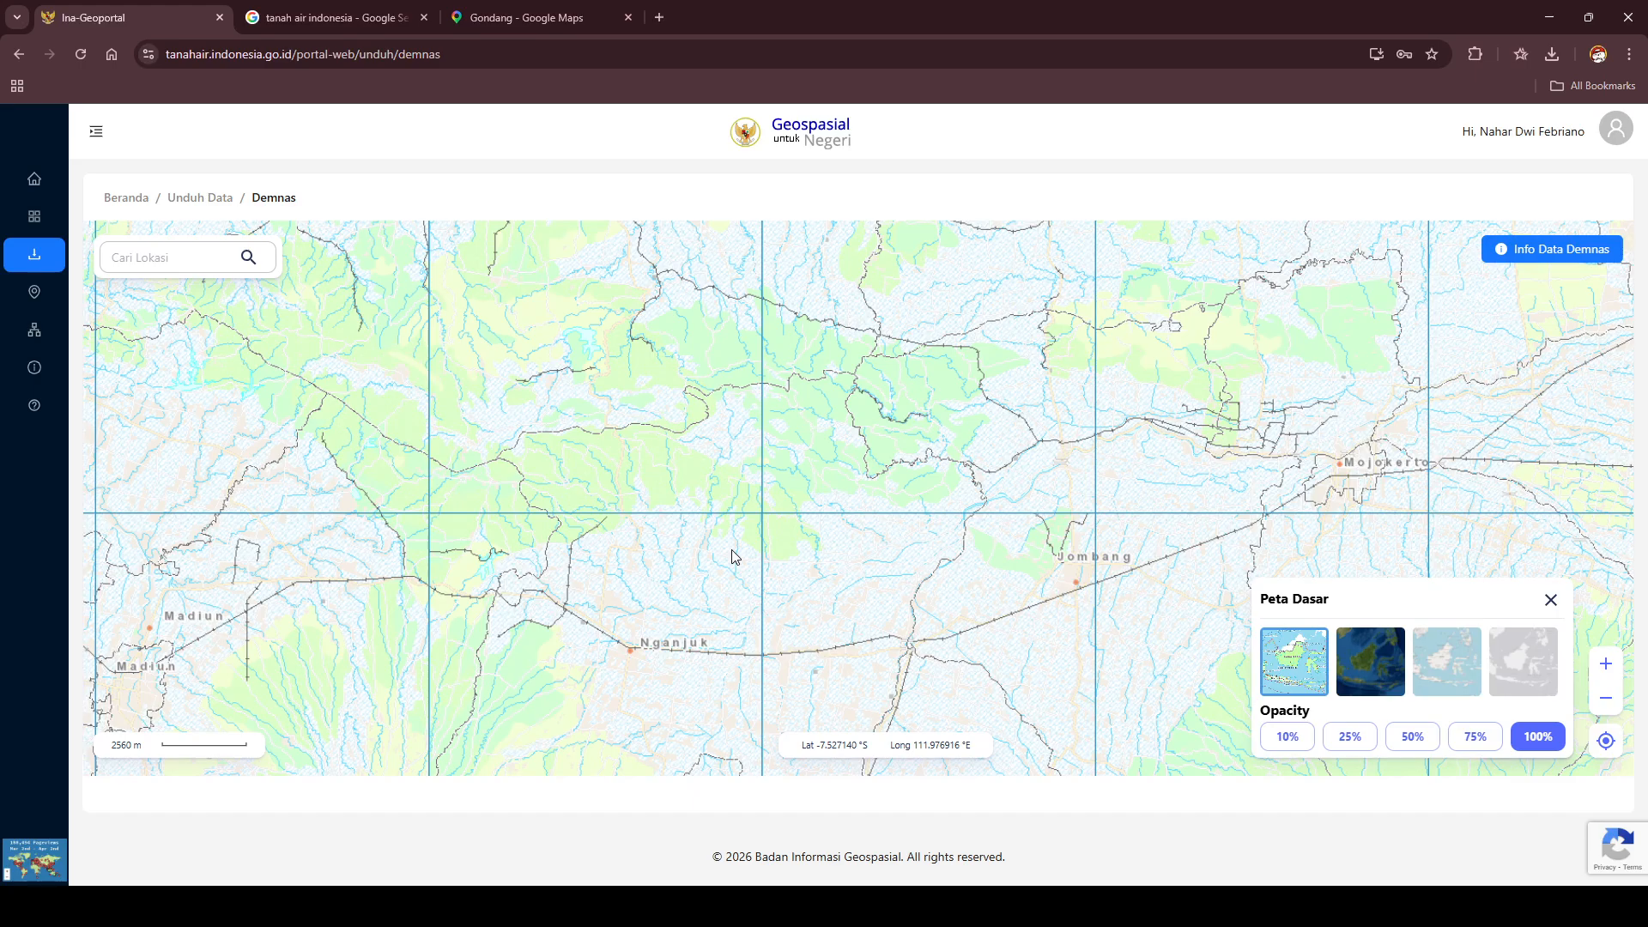
- Open the Demnas tile covering Nganjuk and download DEMNAS_1508-24_v1.0.tif
{"action": "left_click_drag", "start_coordinate": [733, 557], "coordinate": [688, 534]}
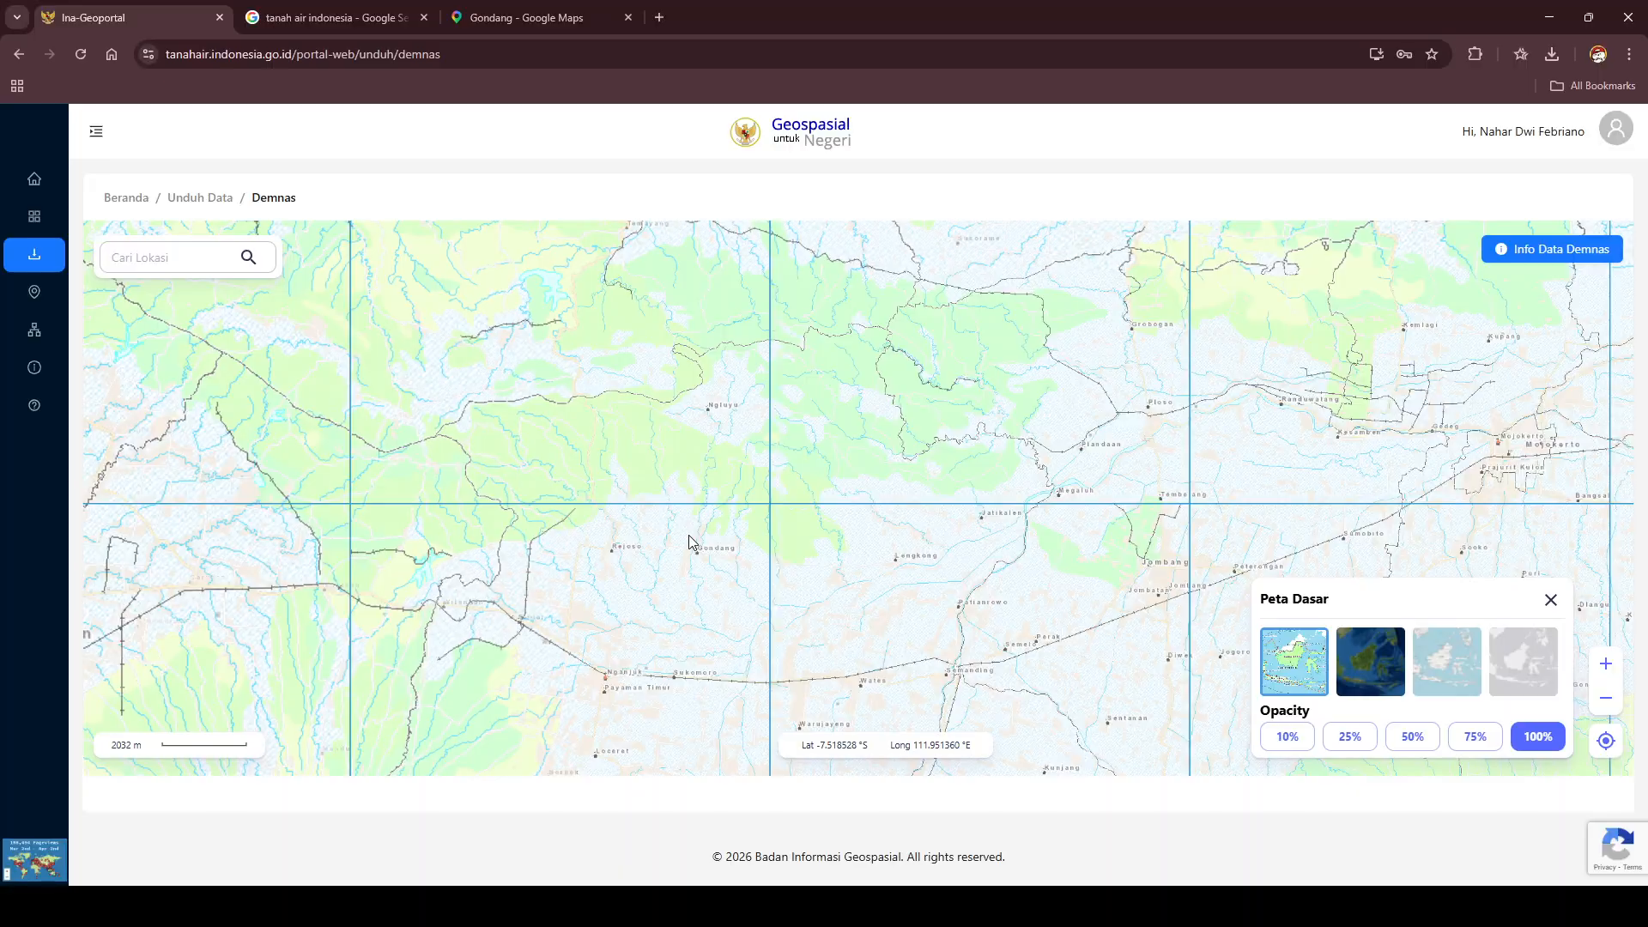
{"action": "scroll", "coordinate": [689, 534], "scroll_direction": "down", "scroll_amount": 1}
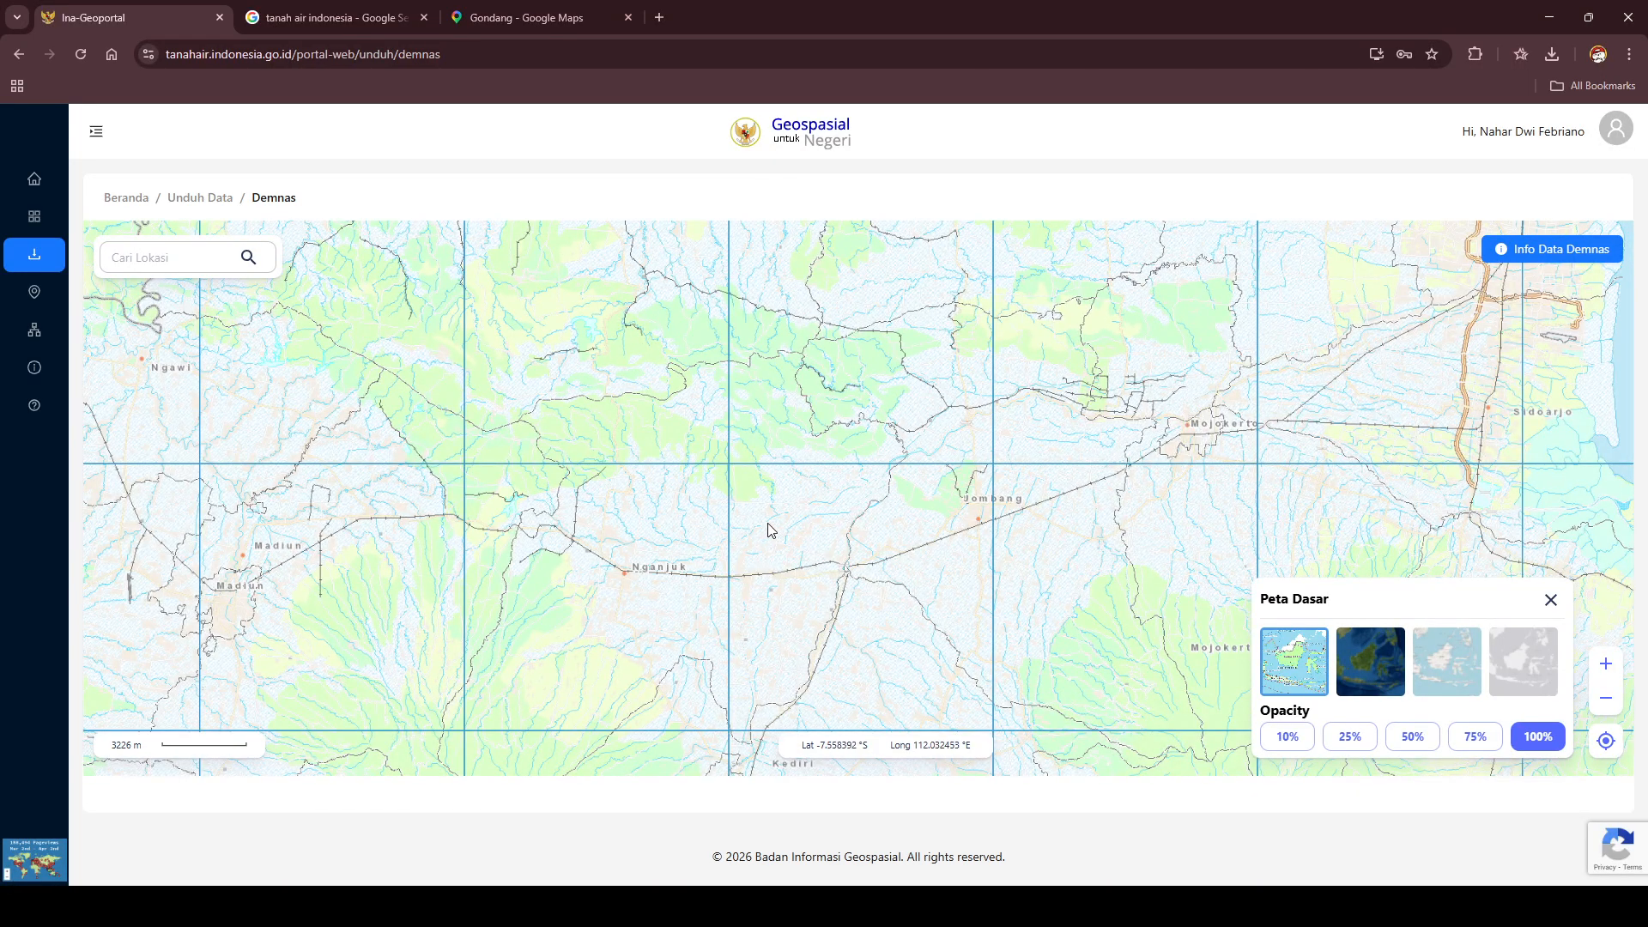
{"action": "left_click", "coordinate": [637, 519]}
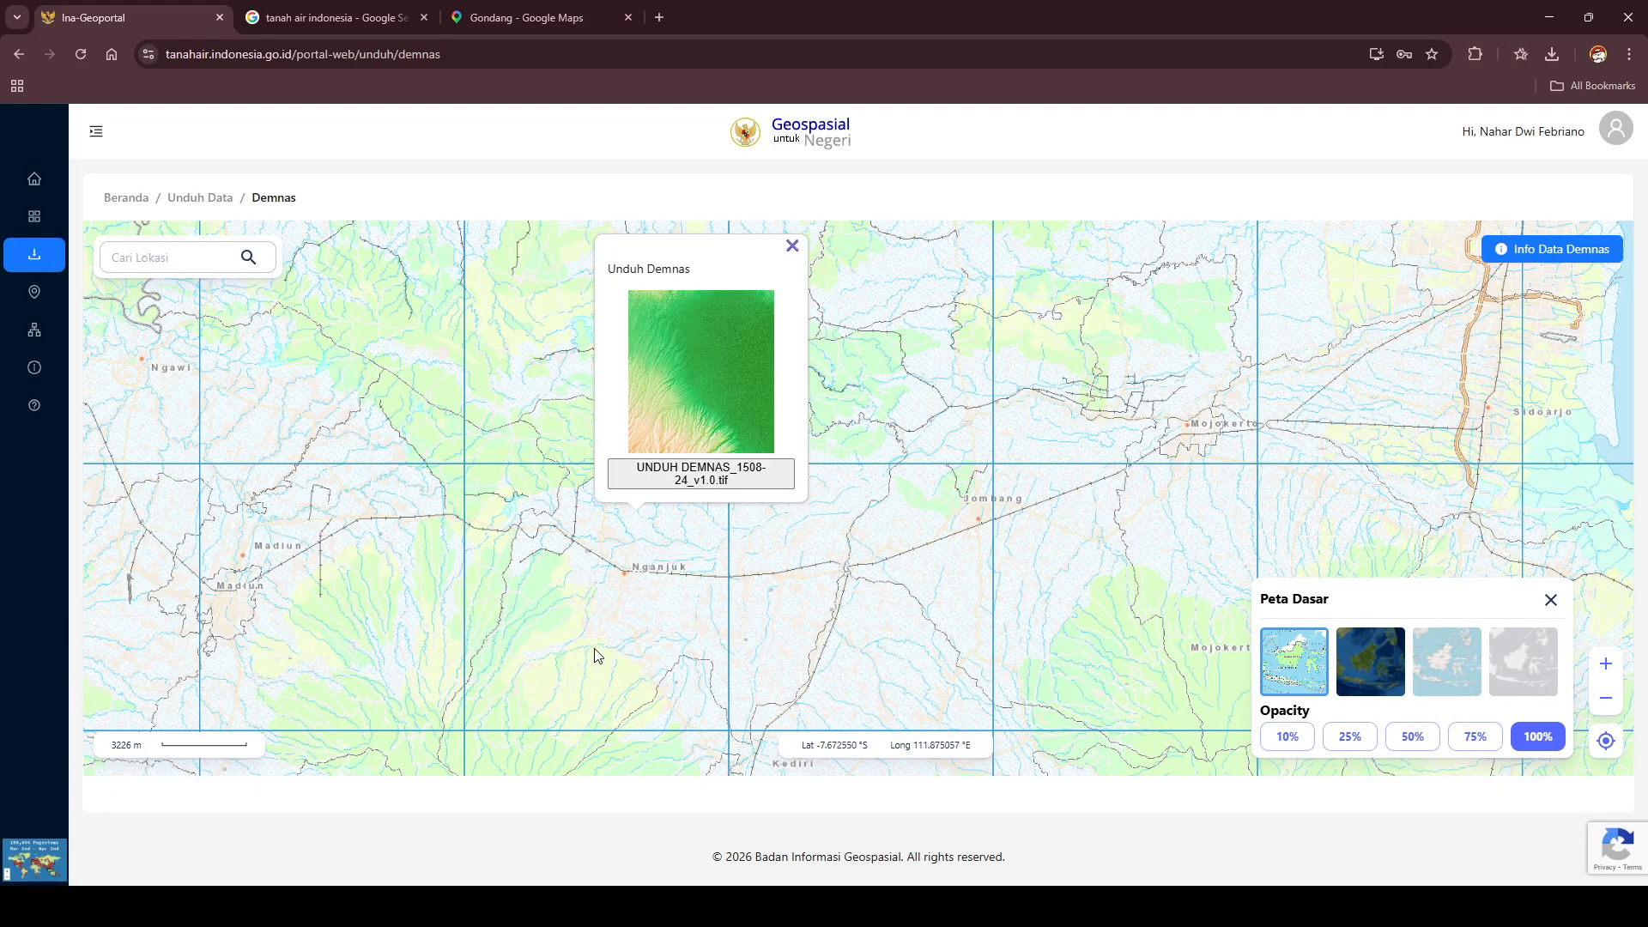
{"action": "left_click", "coordinate": [657, 682]}
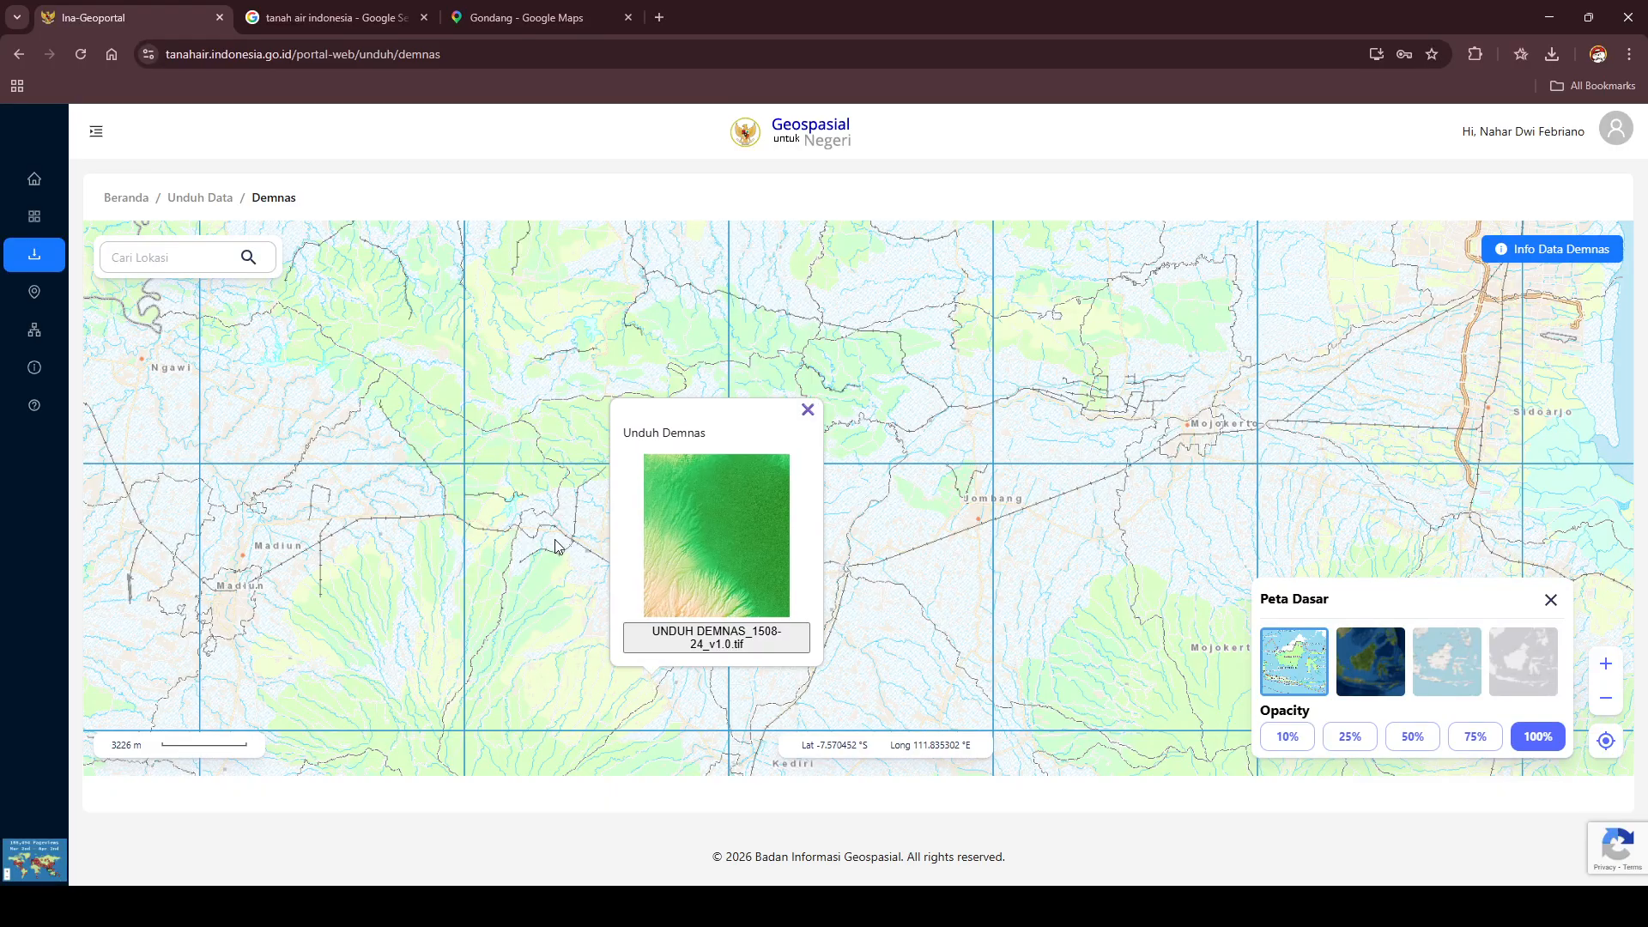
{"action": "left_click", "coordinate": [556, 544]}
{"action": "left_click", "coordinate": [709, 273]}
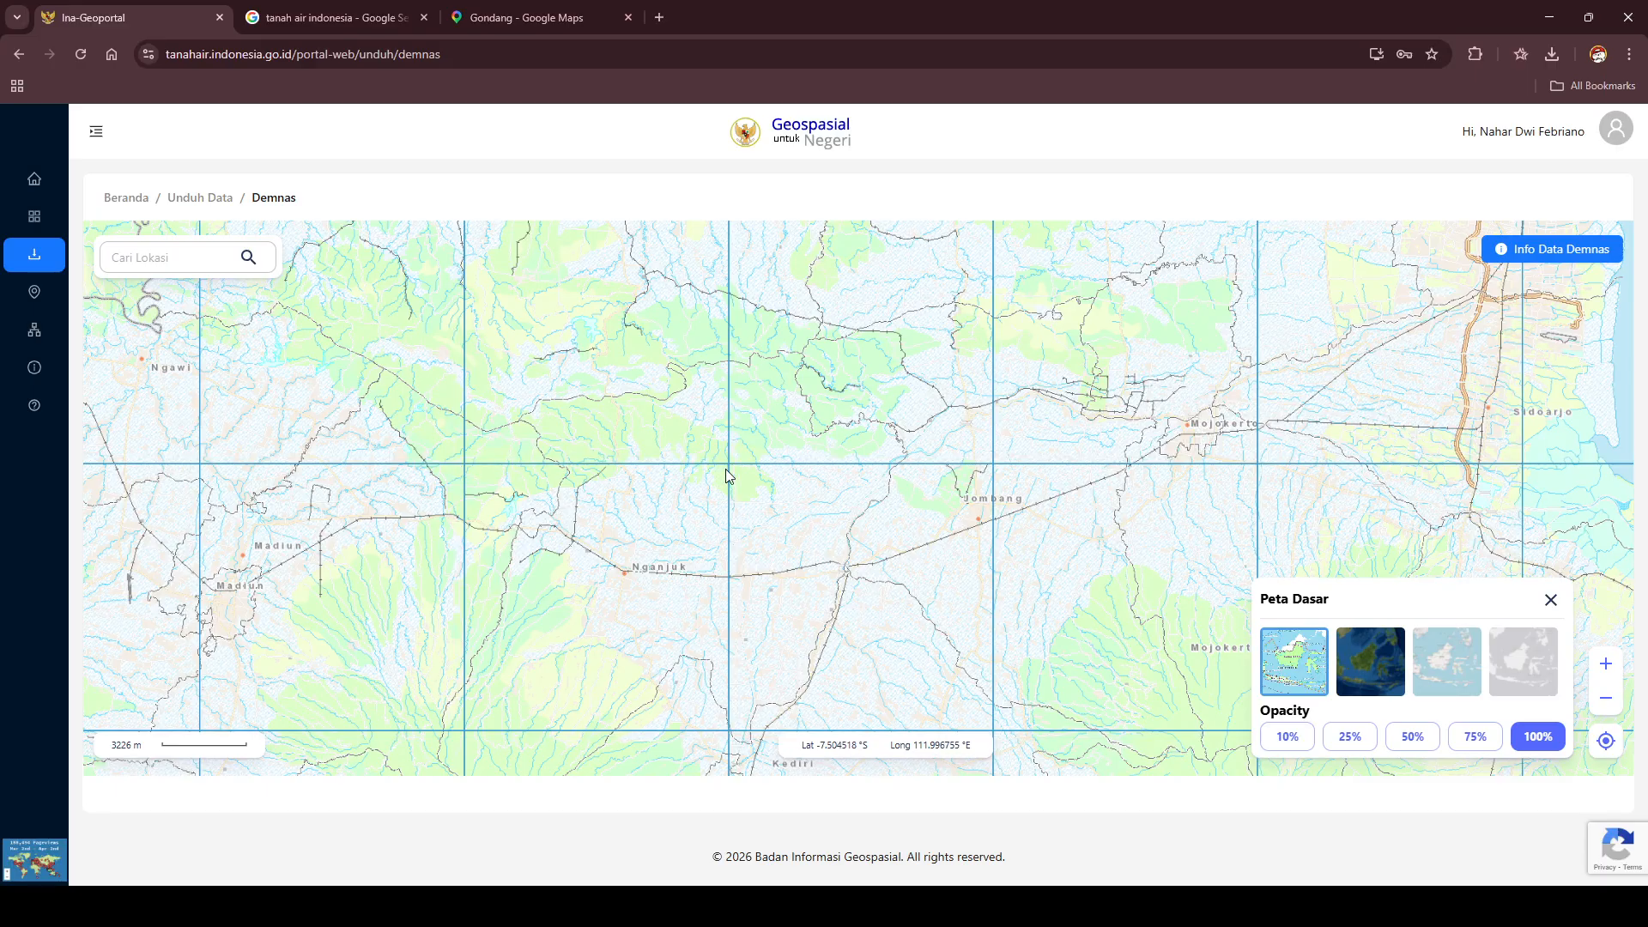
{"action": "left_click", "coordinate": [623, 590]}
{"action": "left_click", "coordinate": [729, 557]}
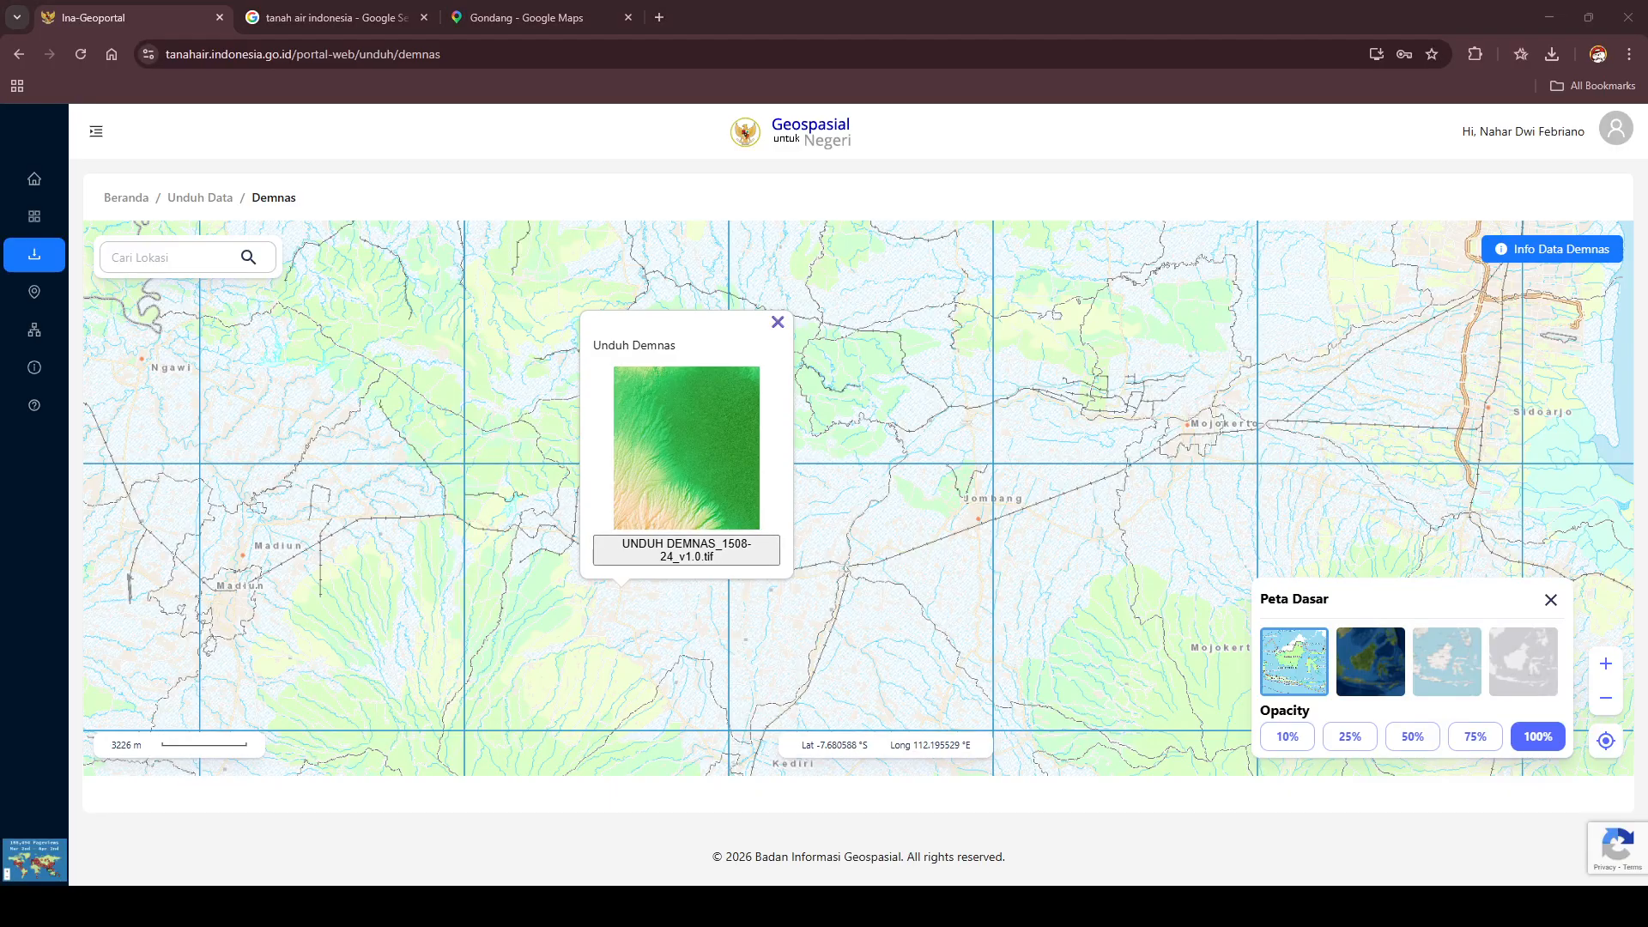
- Download the neighbouring Demnas tiles DEMNAS_1508-33_v1.0.tif, DEMNAS_1508-61_v1.0.tif and DEMNAS_1508-52_v1.0.tif
{"action": "left_click", "coordinate": [943, 674]}
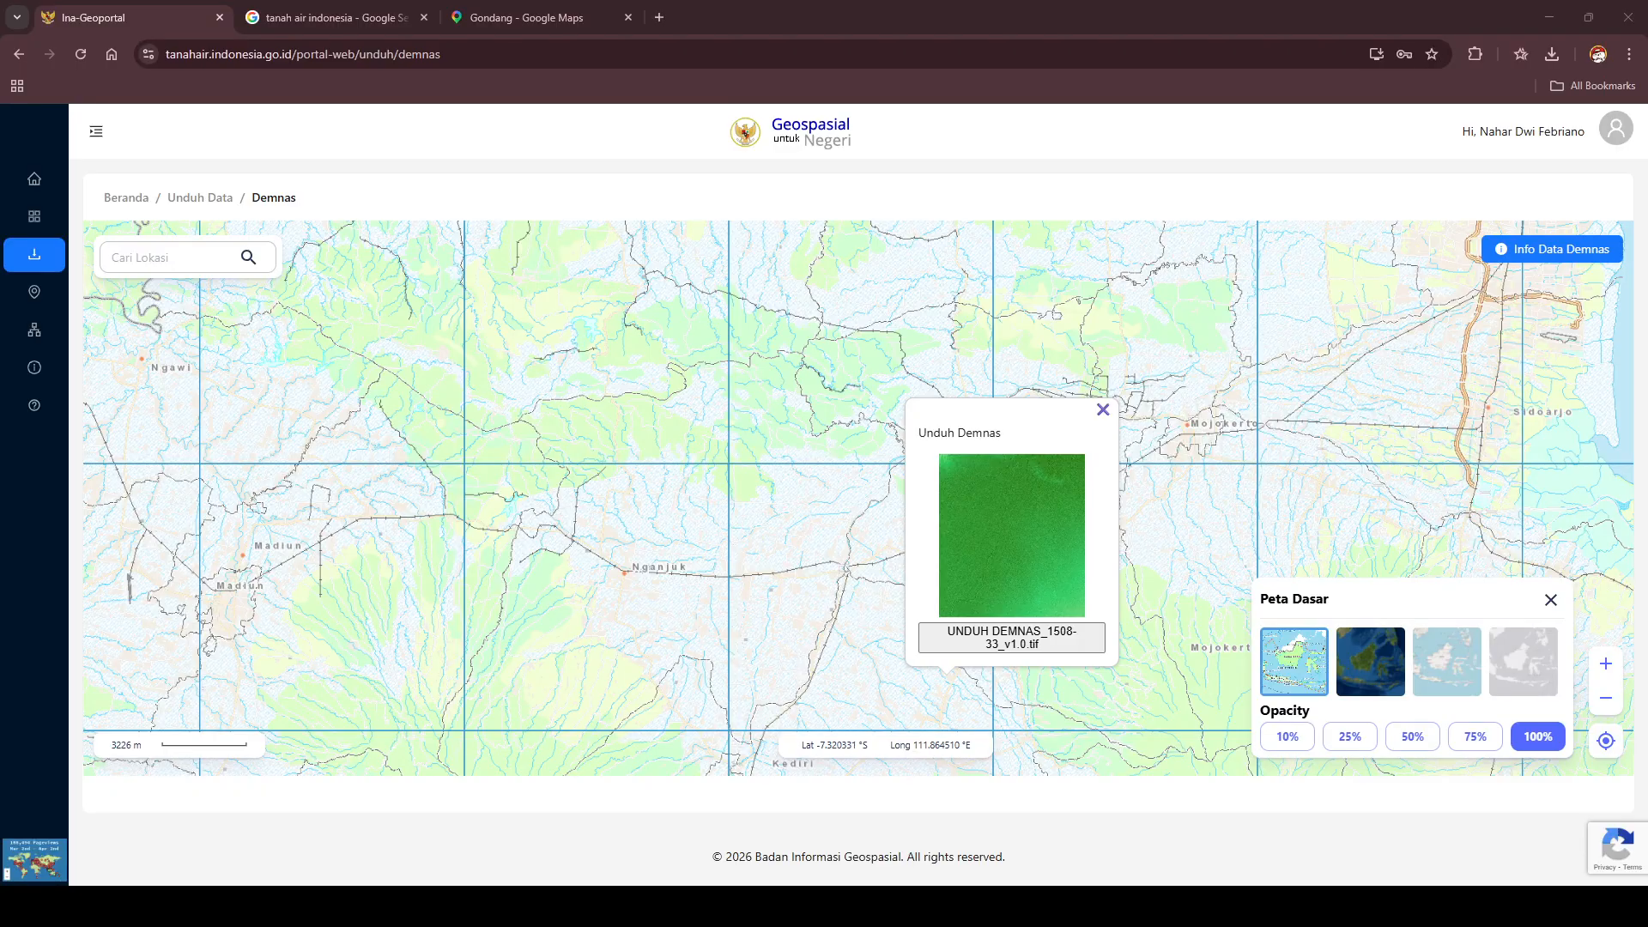
{"action": "triple_click", "coordinate": [810, 195]}
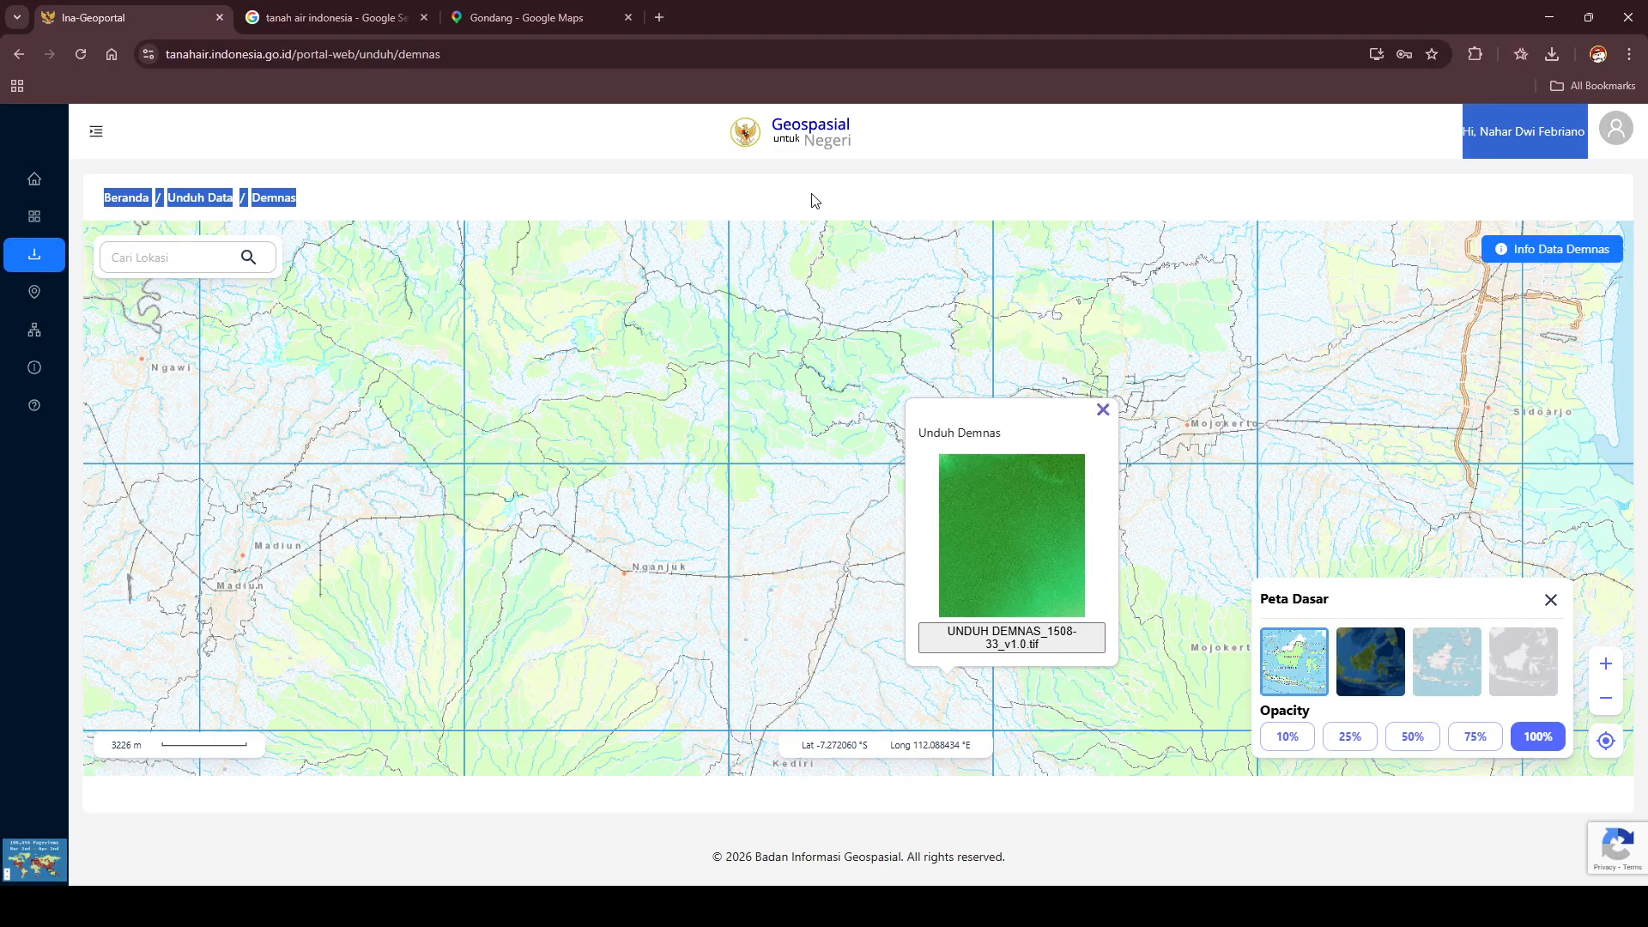
{"action": "left_click", "coordinate": [819, 367]}
{"action": "left_click", "coordinate": [903, 486]}
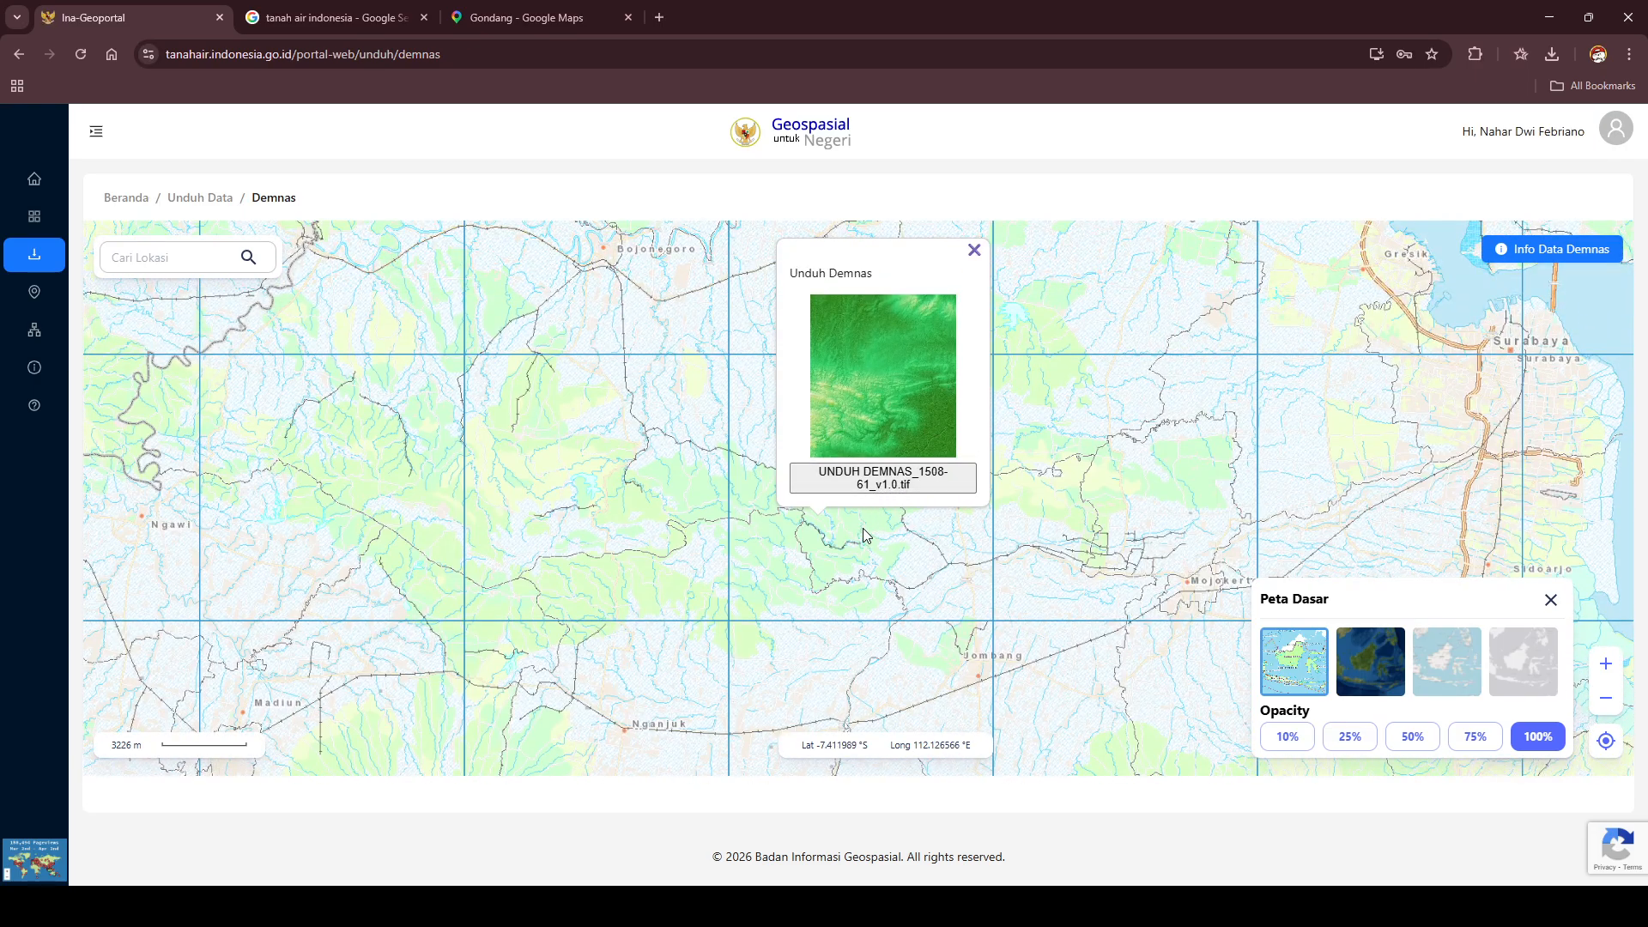
{"action": "left_click", "coordinate": [848, 486]}
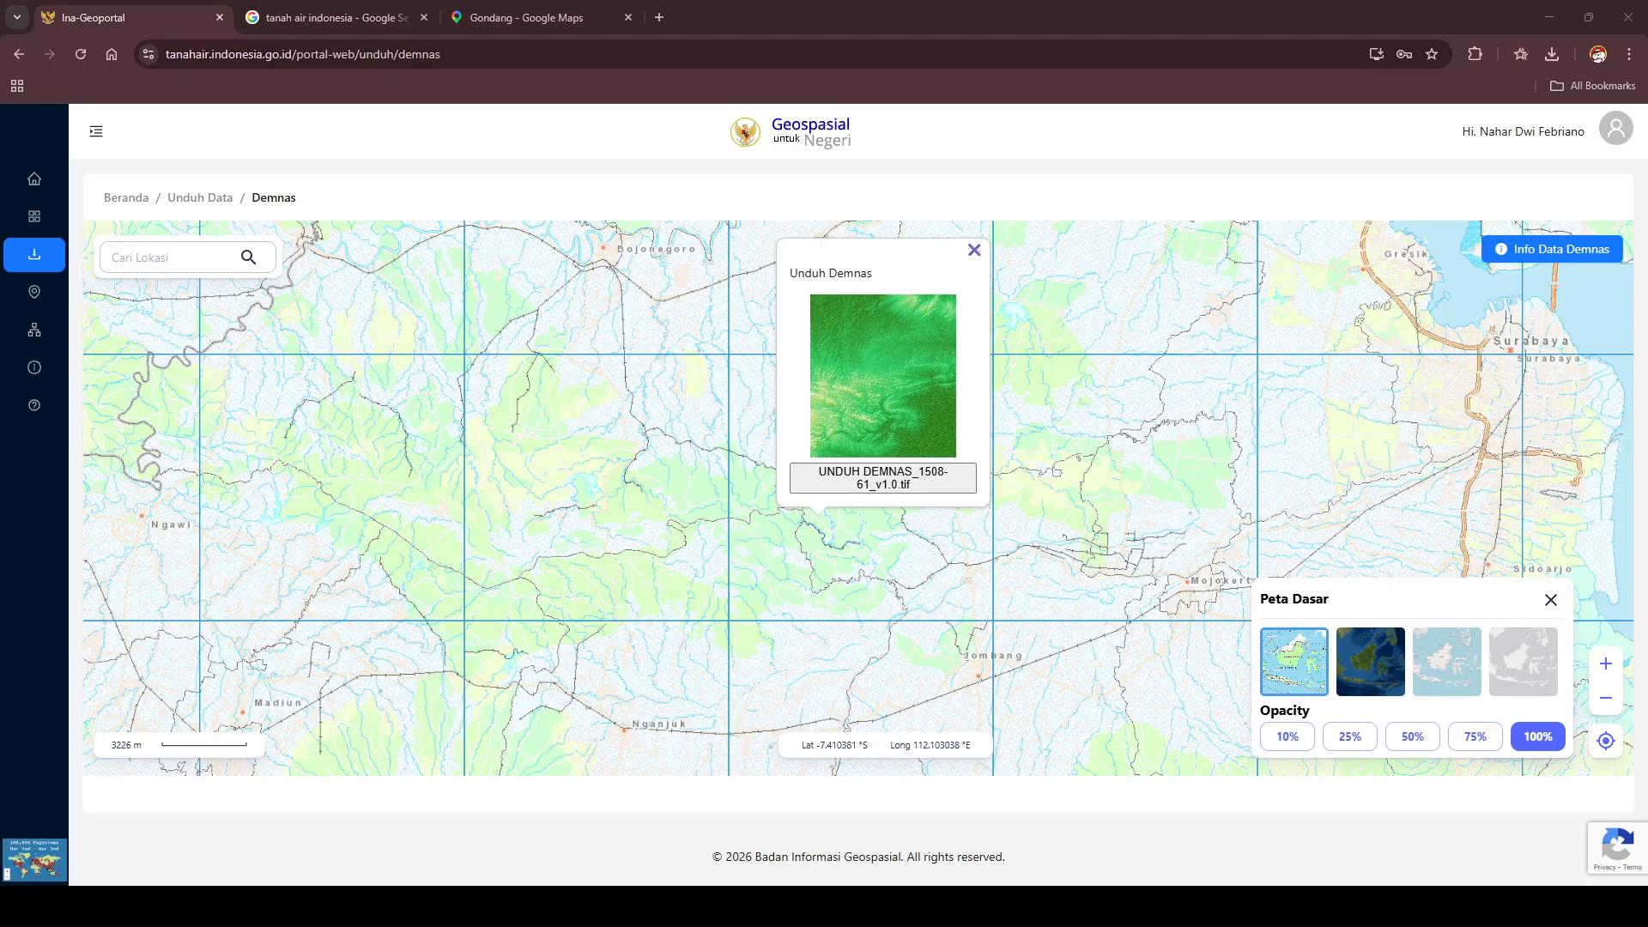
{"action": "left_click", "coordinate": [556, 485]}
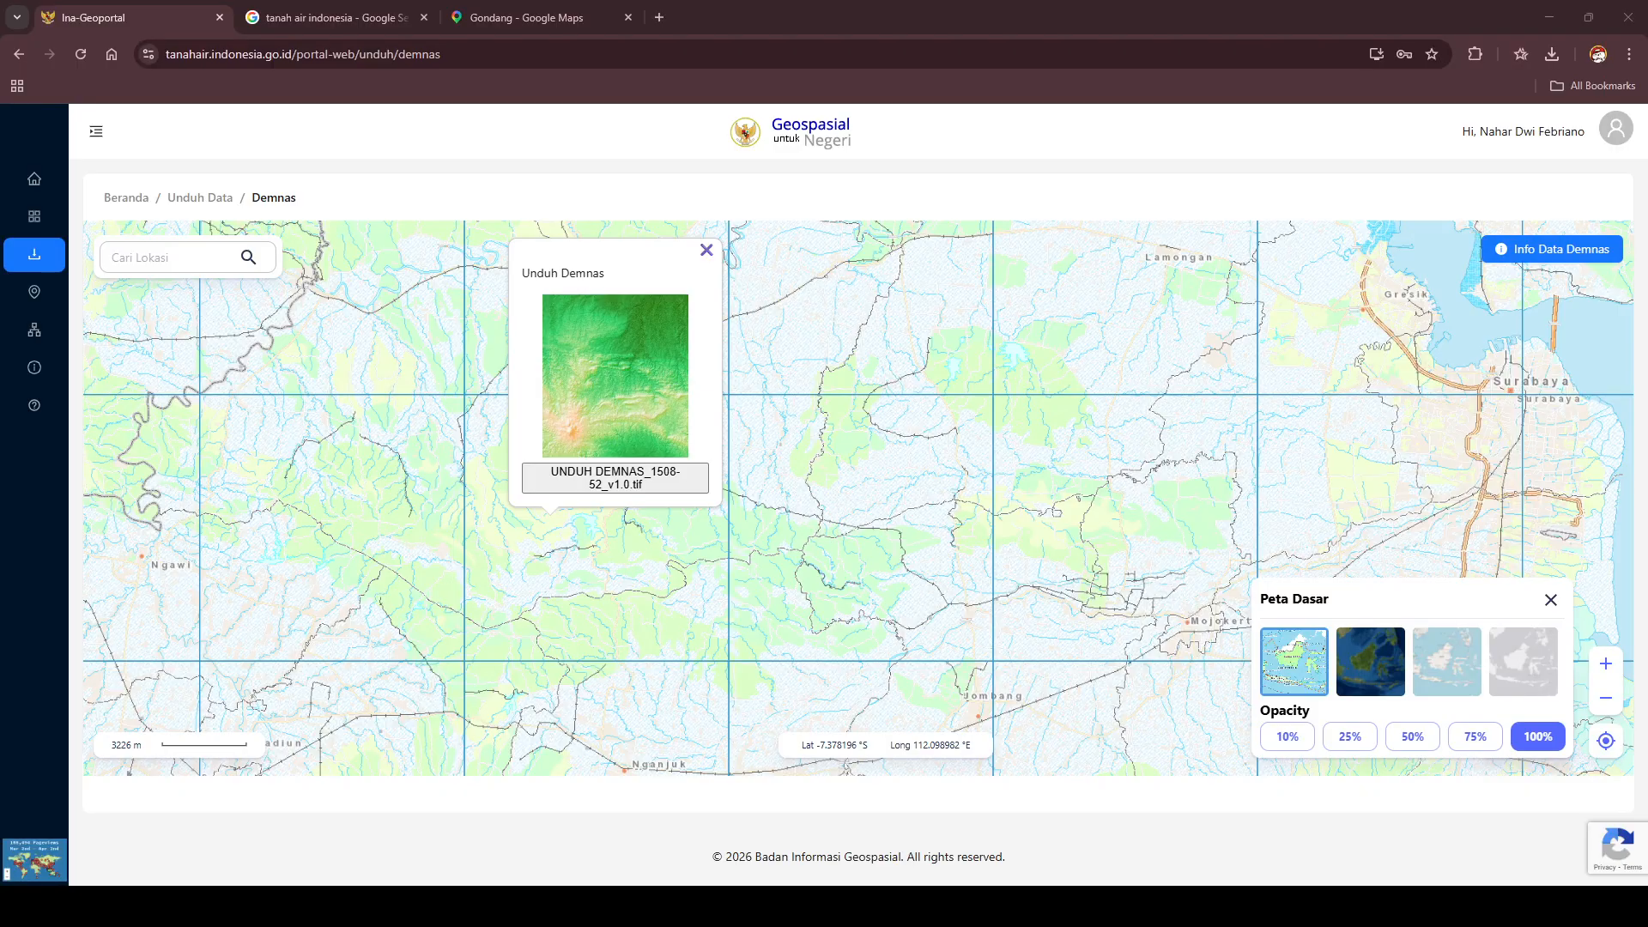
{"action": "left_click_drag", "start_coordinate": [766, 716], "coordinate": [856, 638]}
{"action": "scroll", "coordinate": [804, 629], "scroll_direction": "up", "scroll_amount": 2}
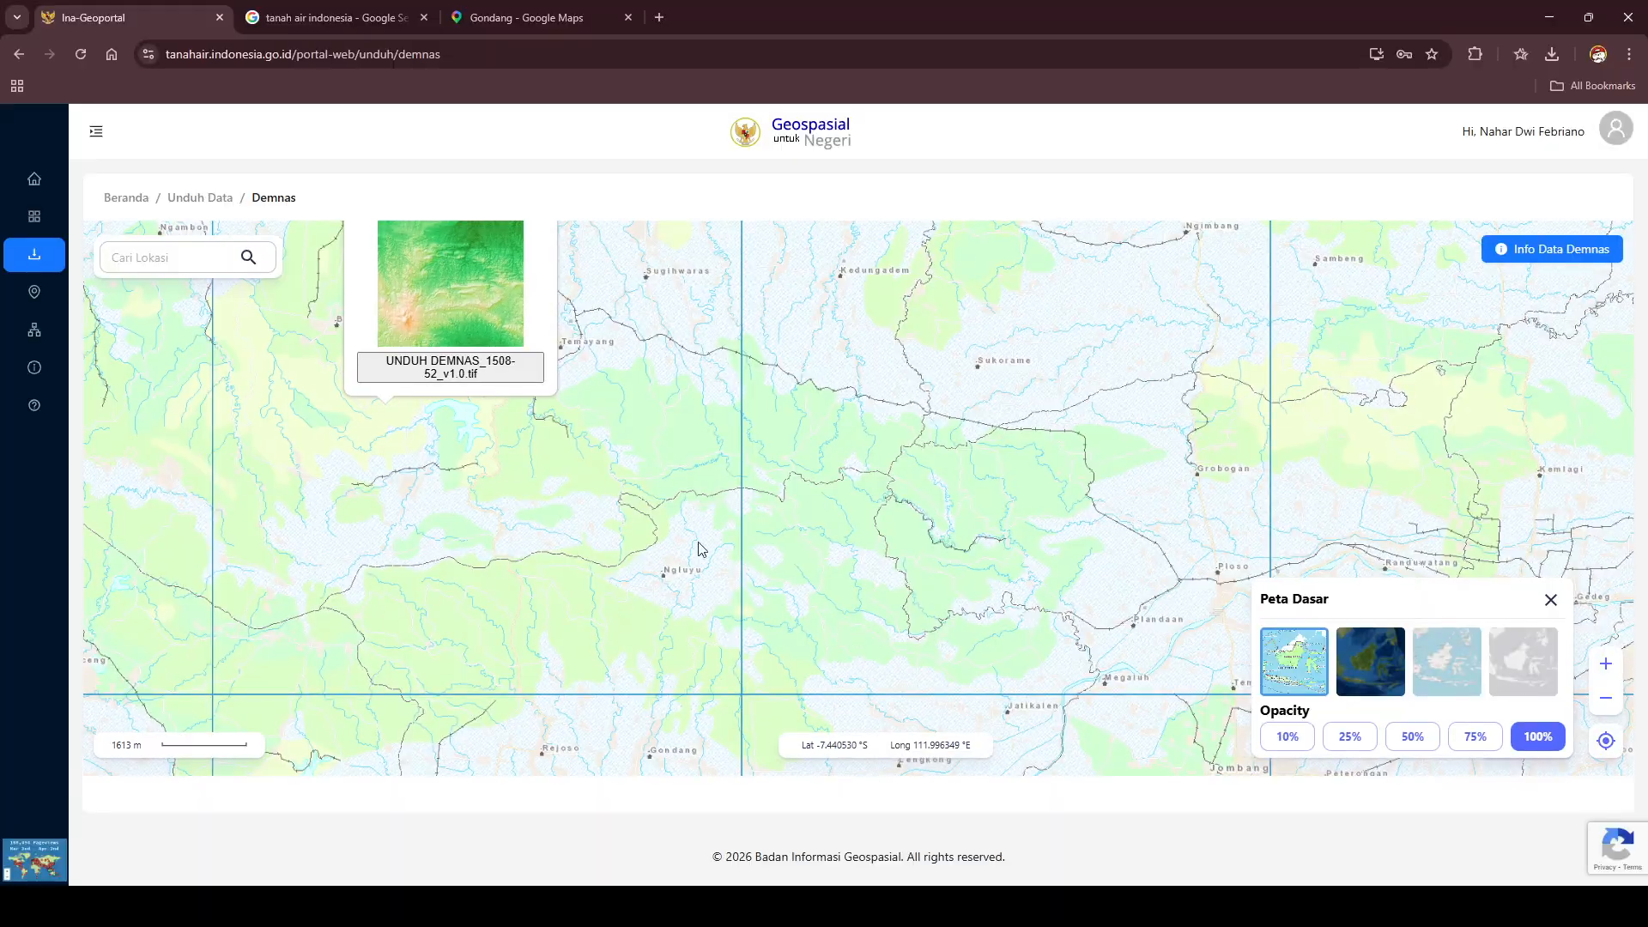
- Return to the Unduh Data catalogue and open the Data RBI per Wilayah download map
{"action": "left_click", "coordinate": [37, 258]}
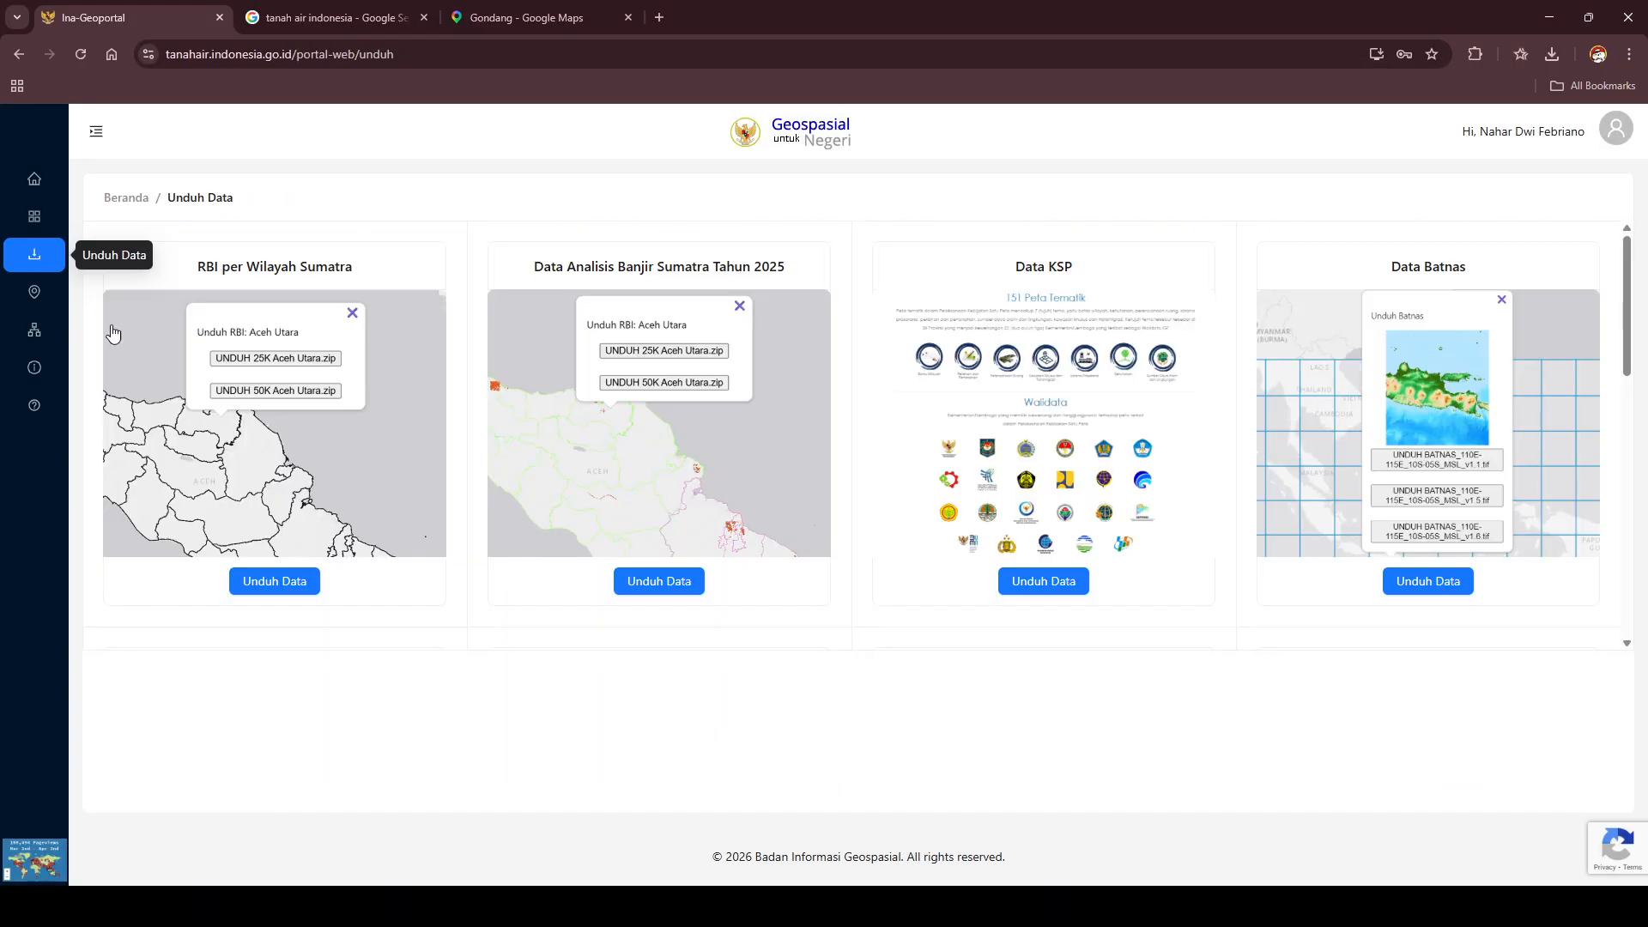
{"action": "scroll", "coordinate": [637, 472], "scroll_direction": "down", "scroll_amount": 5}
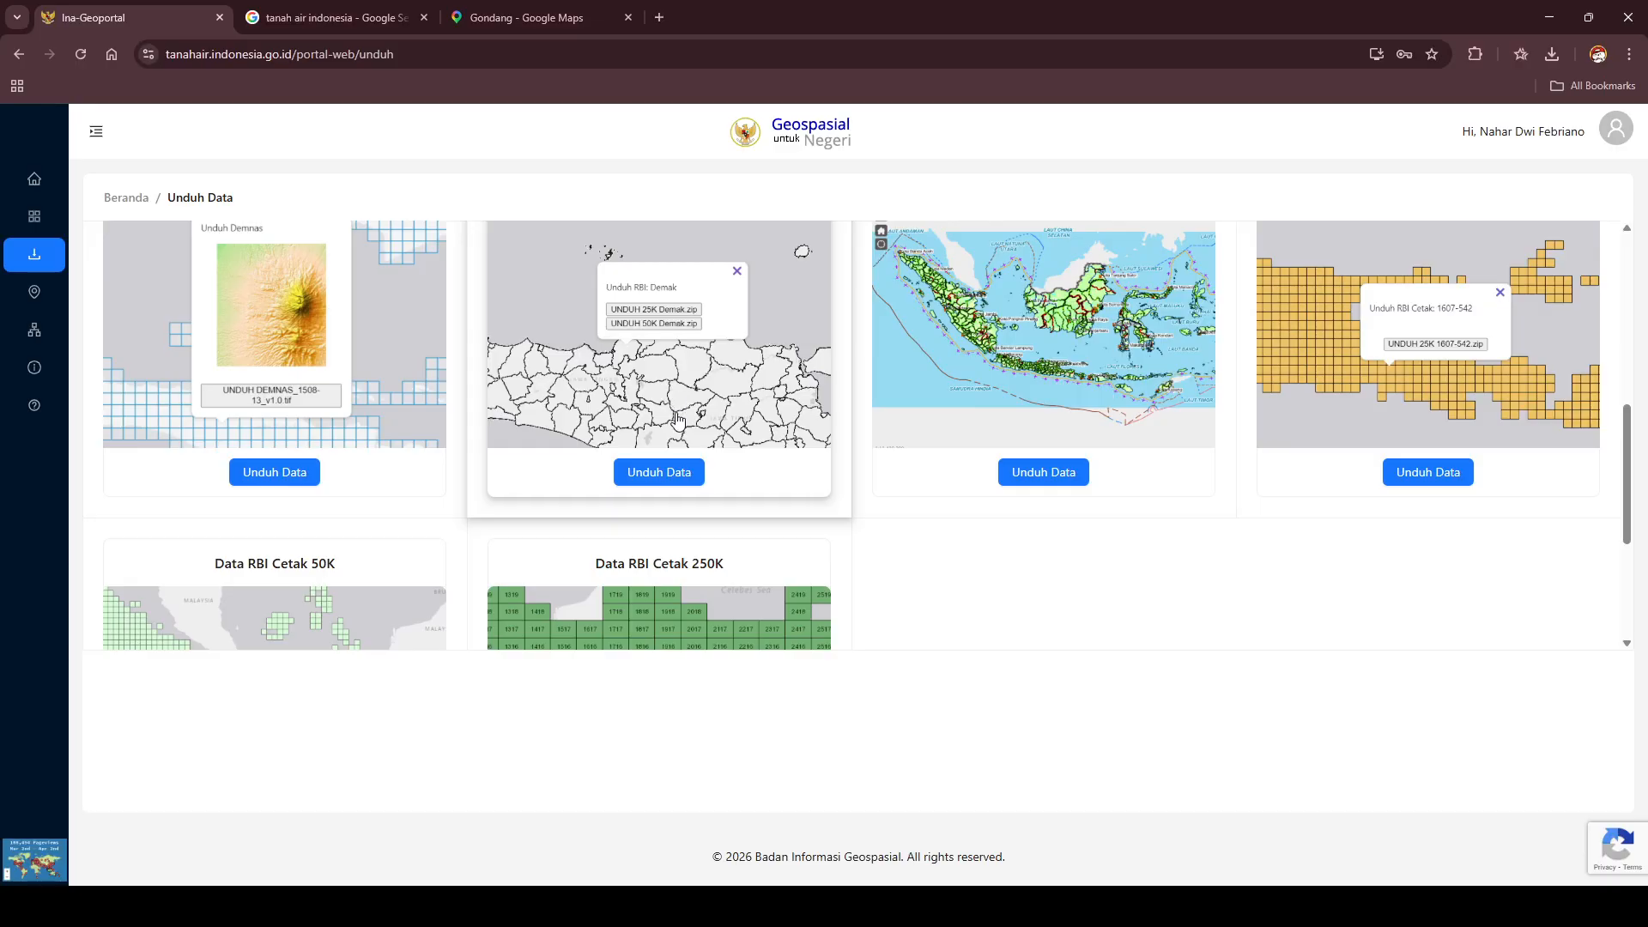
{"action": "scroll", "coordinate": [730, 526], "scroll_direction": "up", "scroll_amount": 3}
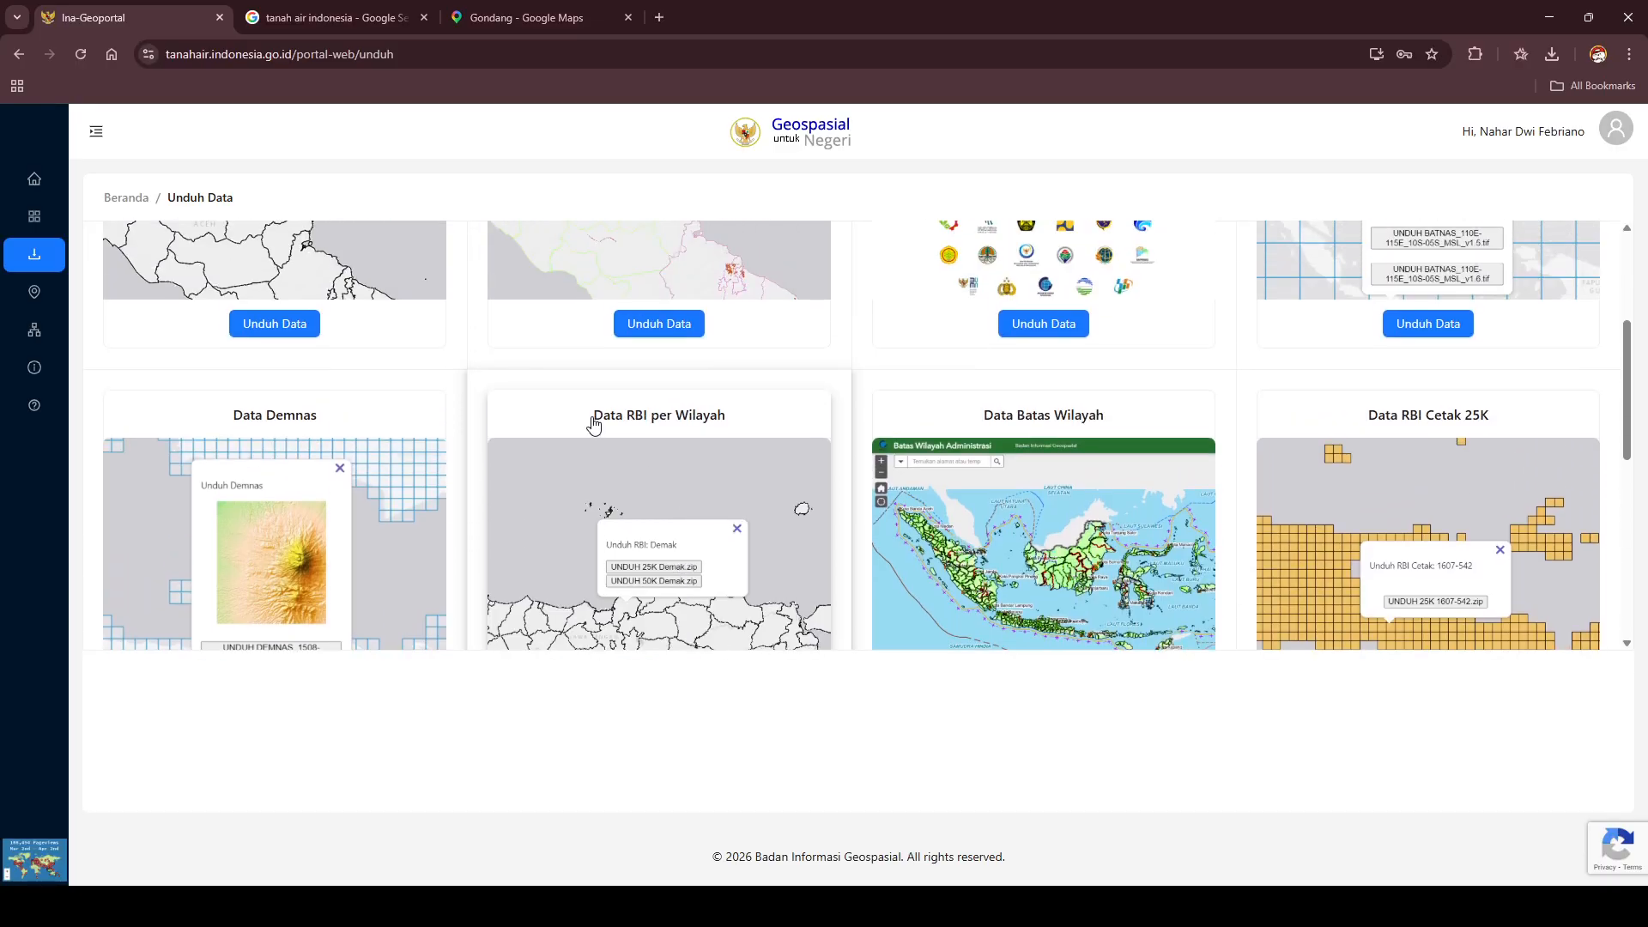
{"action": "scroll", "coordinate": [668, 529], "scroll_direction": "down", "scroll_amount": 2}
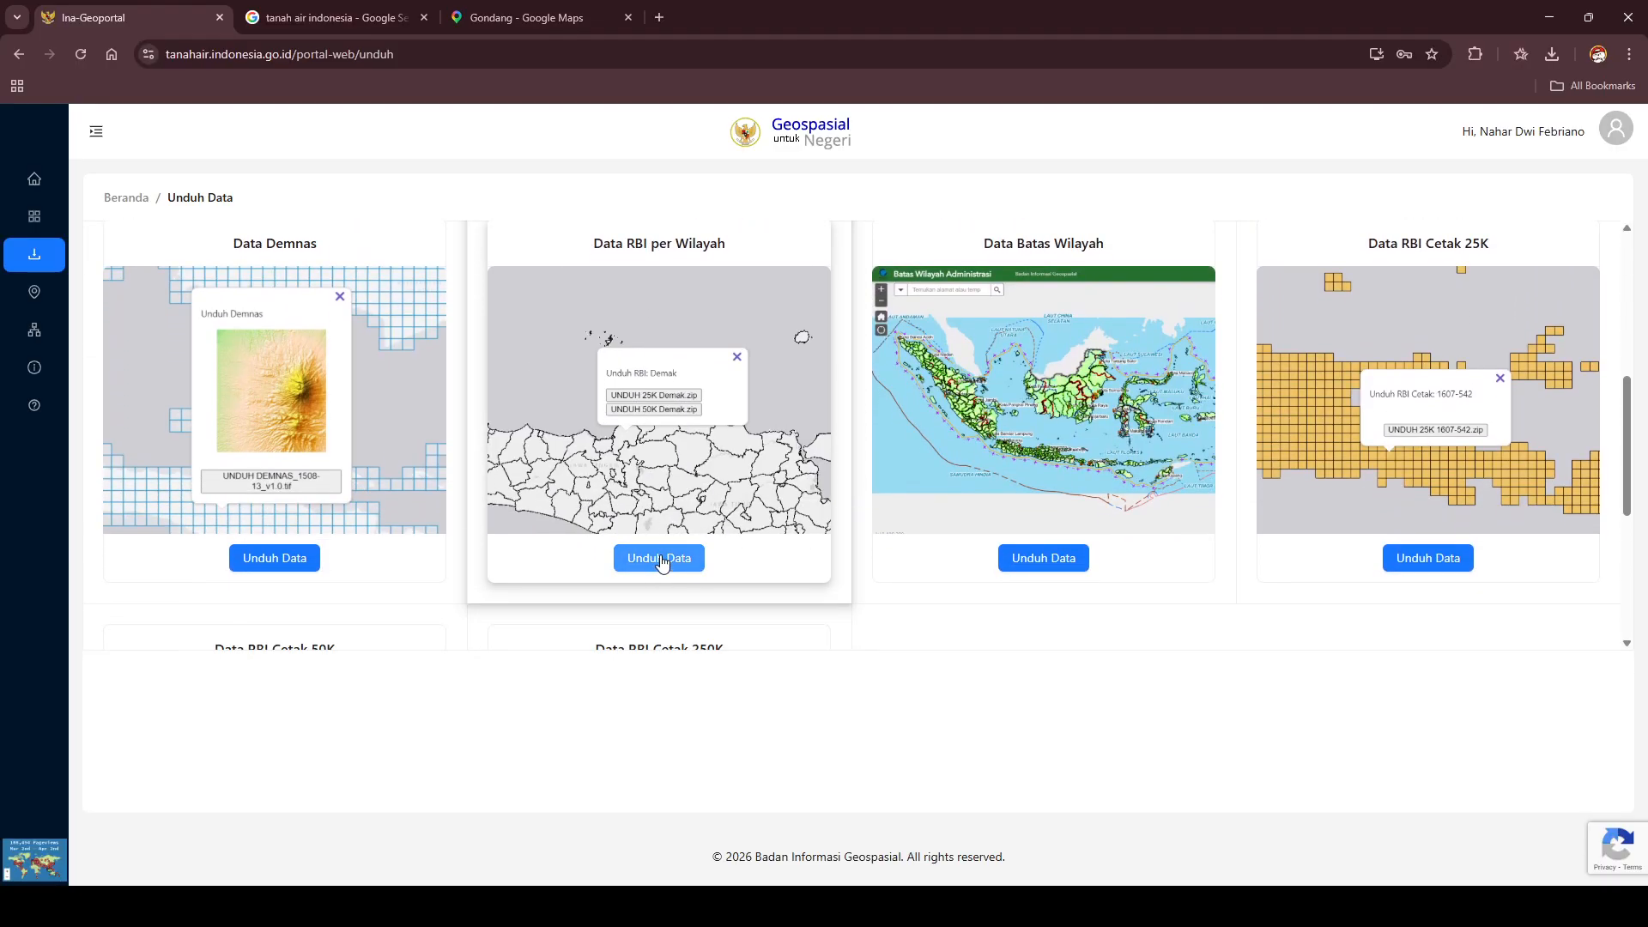
{"action": "left_click", "coordinate": [661, 559]}
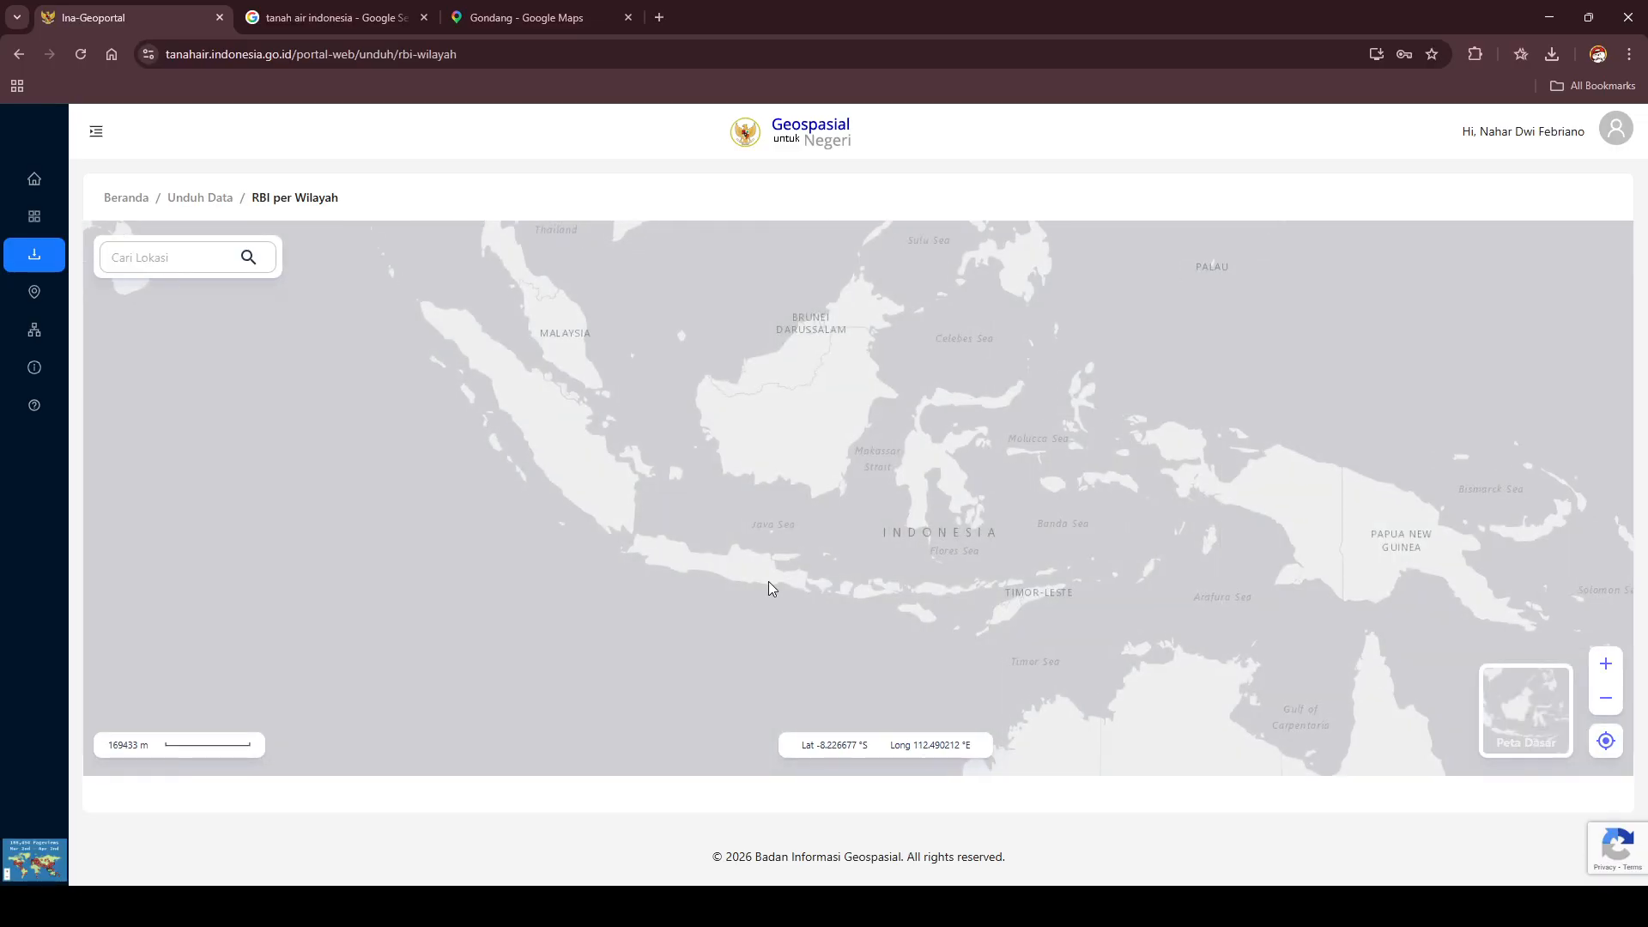
- Set the RBI per Wilayah map's Peta Dasar to the coloured topographic basemap over East Java
{"action": "scroll", "coordinate": [785, 585], "scroll_direction": "up", "scroll_amount": 2}
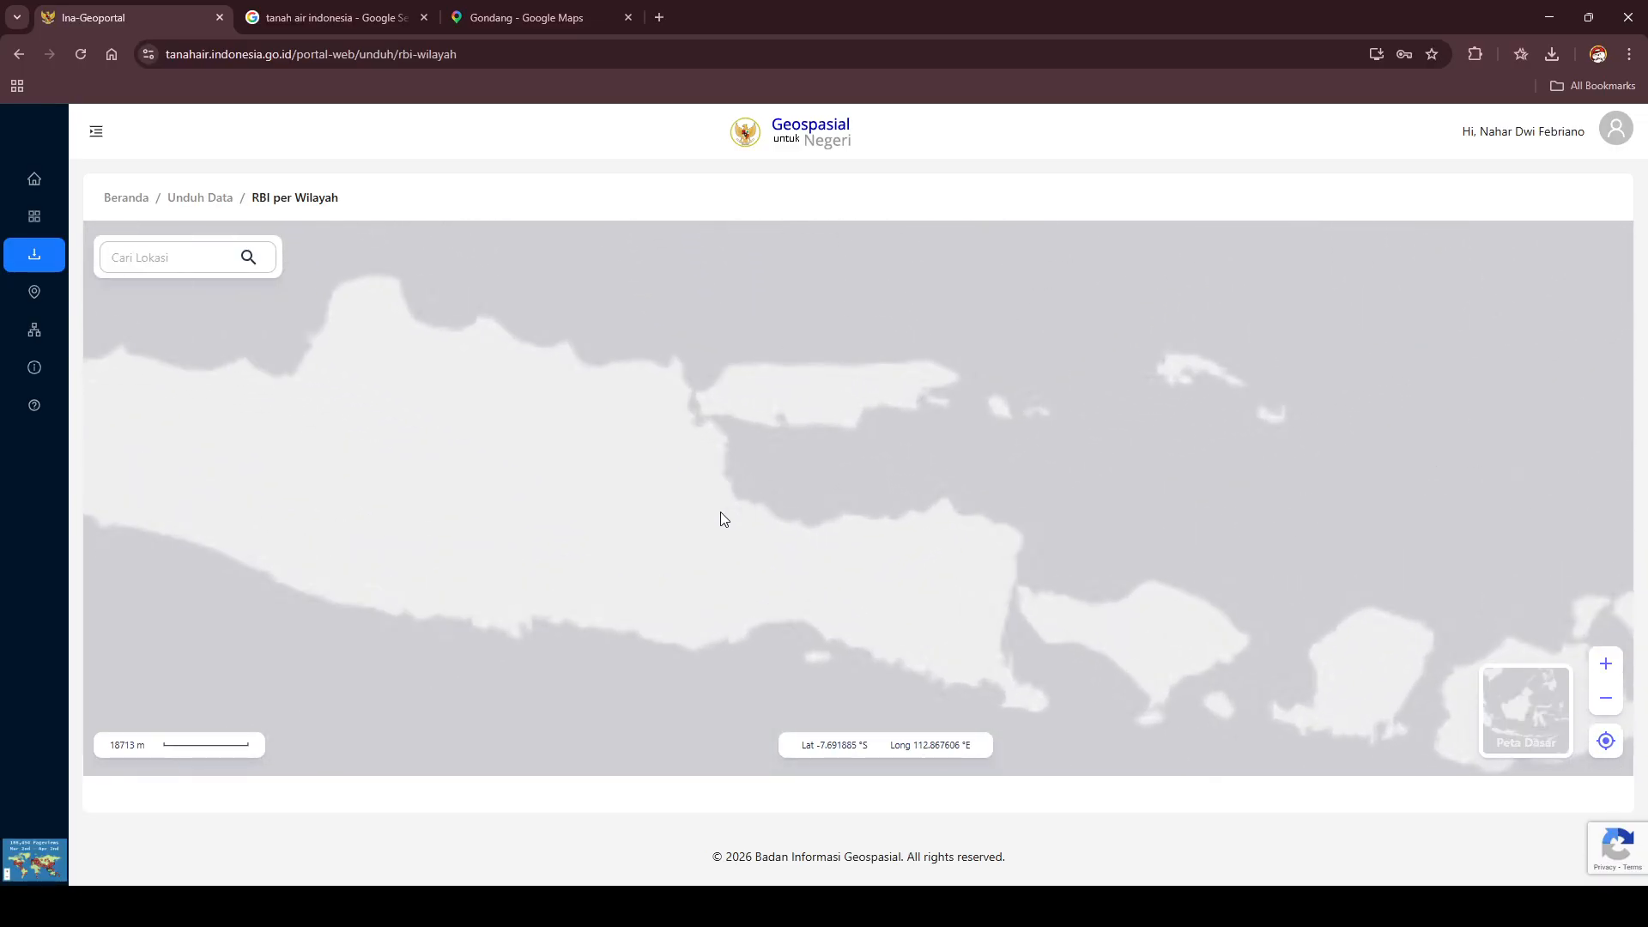
{"action": "left_click", "coordinate": [1520, 714]}
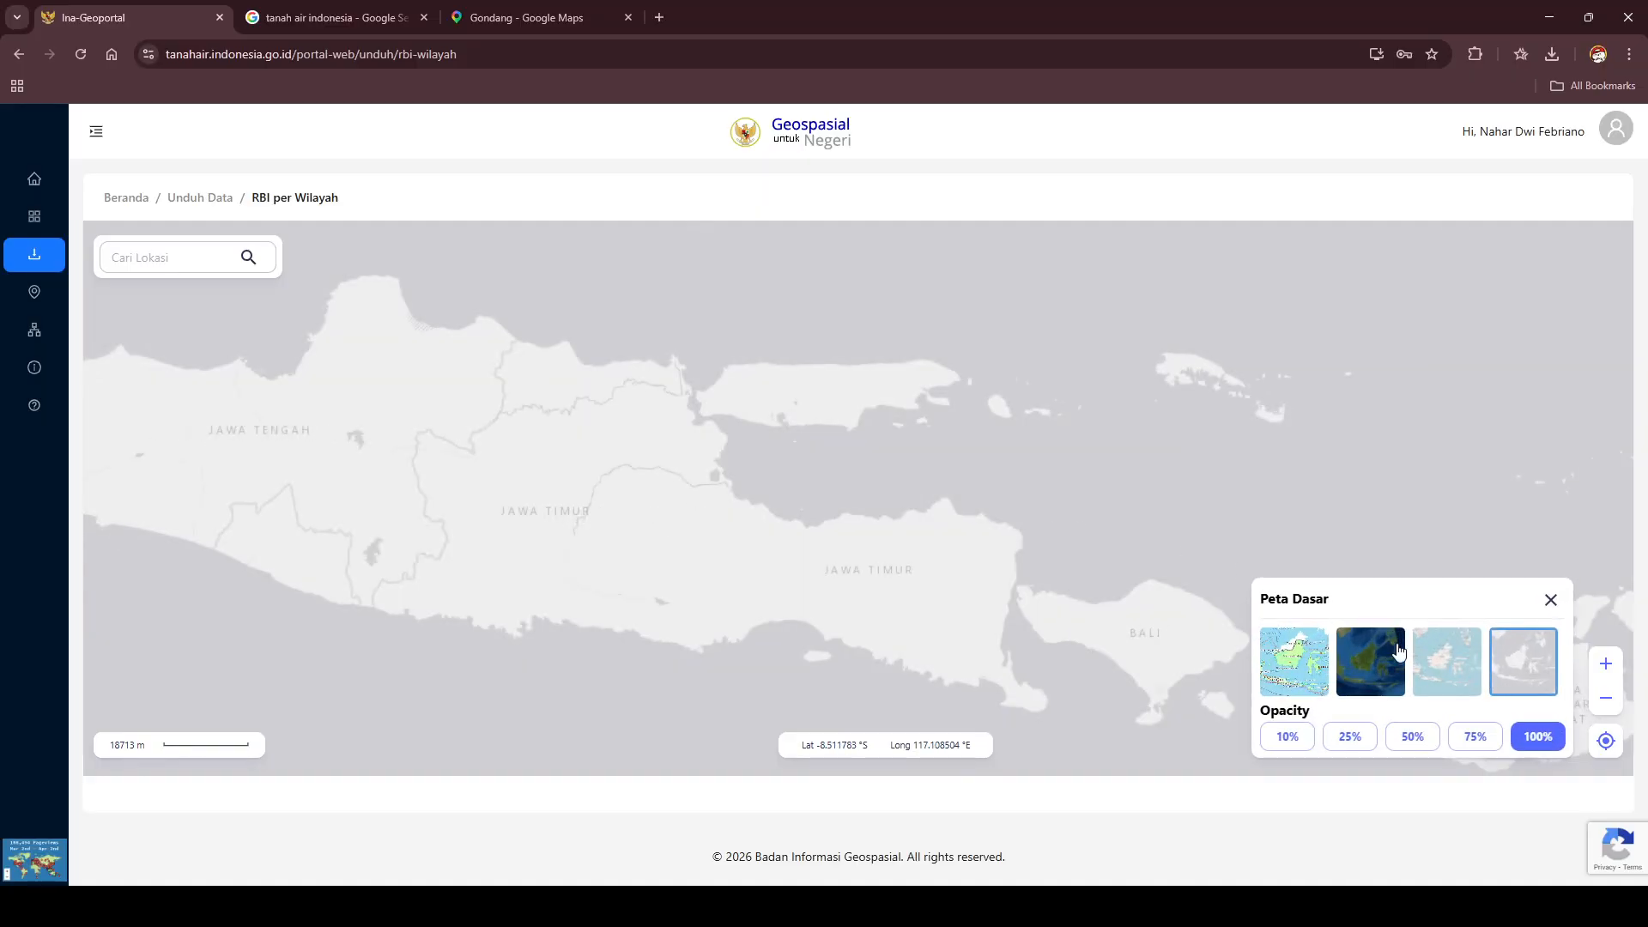
{"action": "left_click", "coordinate": [1287, 666]}
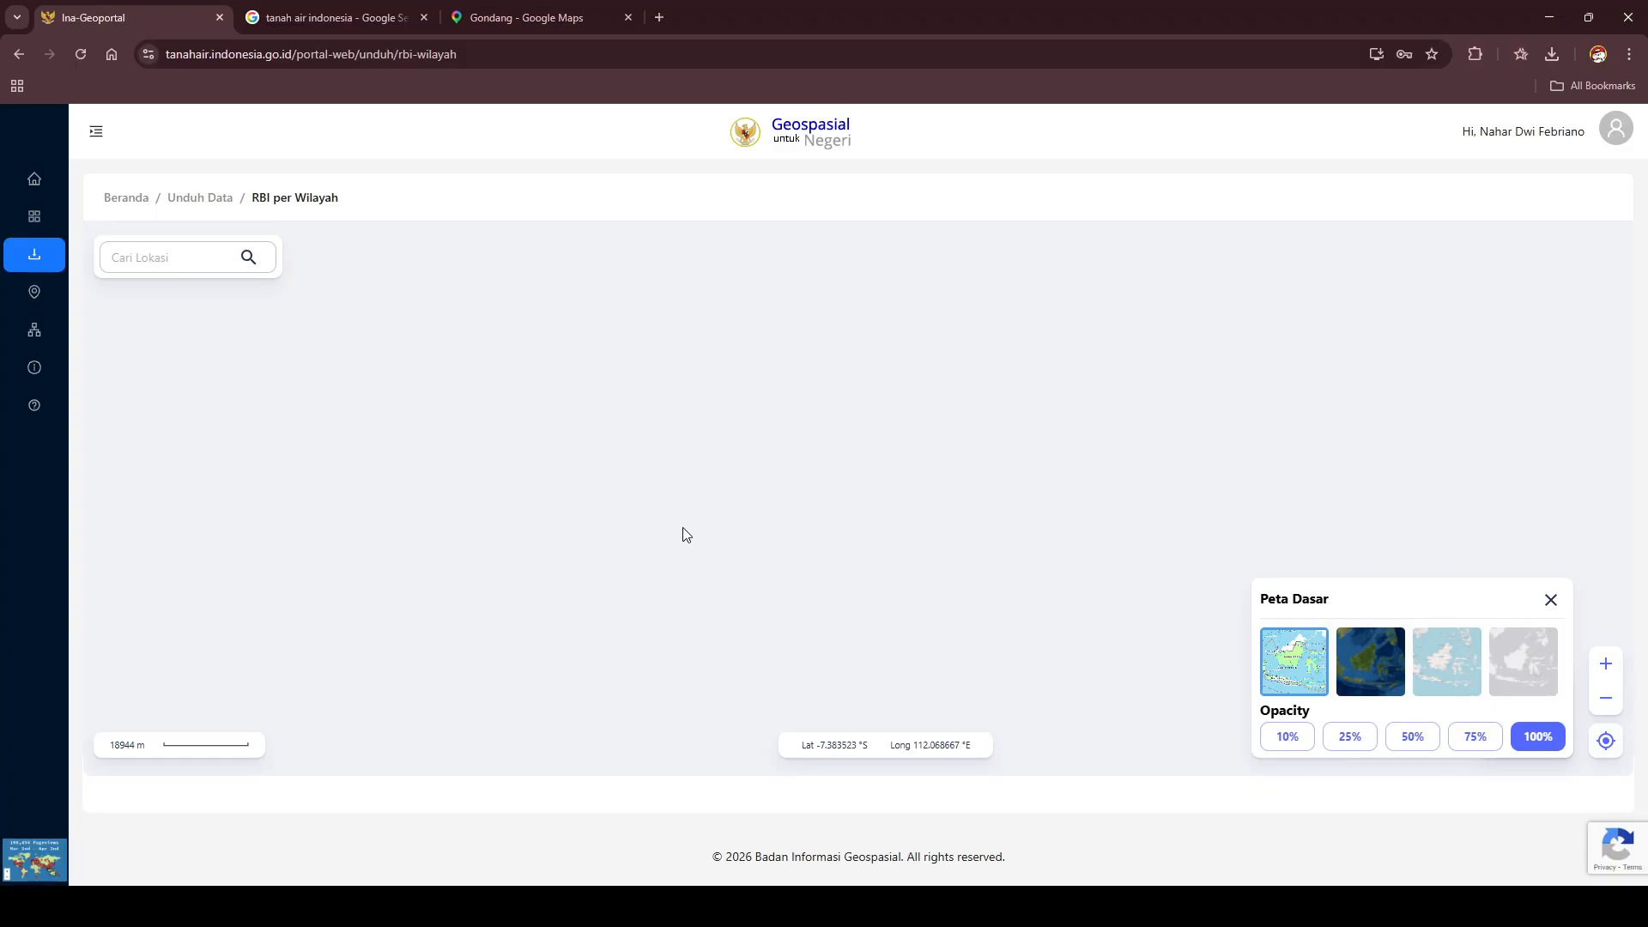
{"action": "left_click_drag", "start_coordinate": [687, 536], "coordinate": [920, 516]}
{"action": "scroll", "coordinate": [915, 542], "scroll_direction": "up", "scroll_amount": 1}
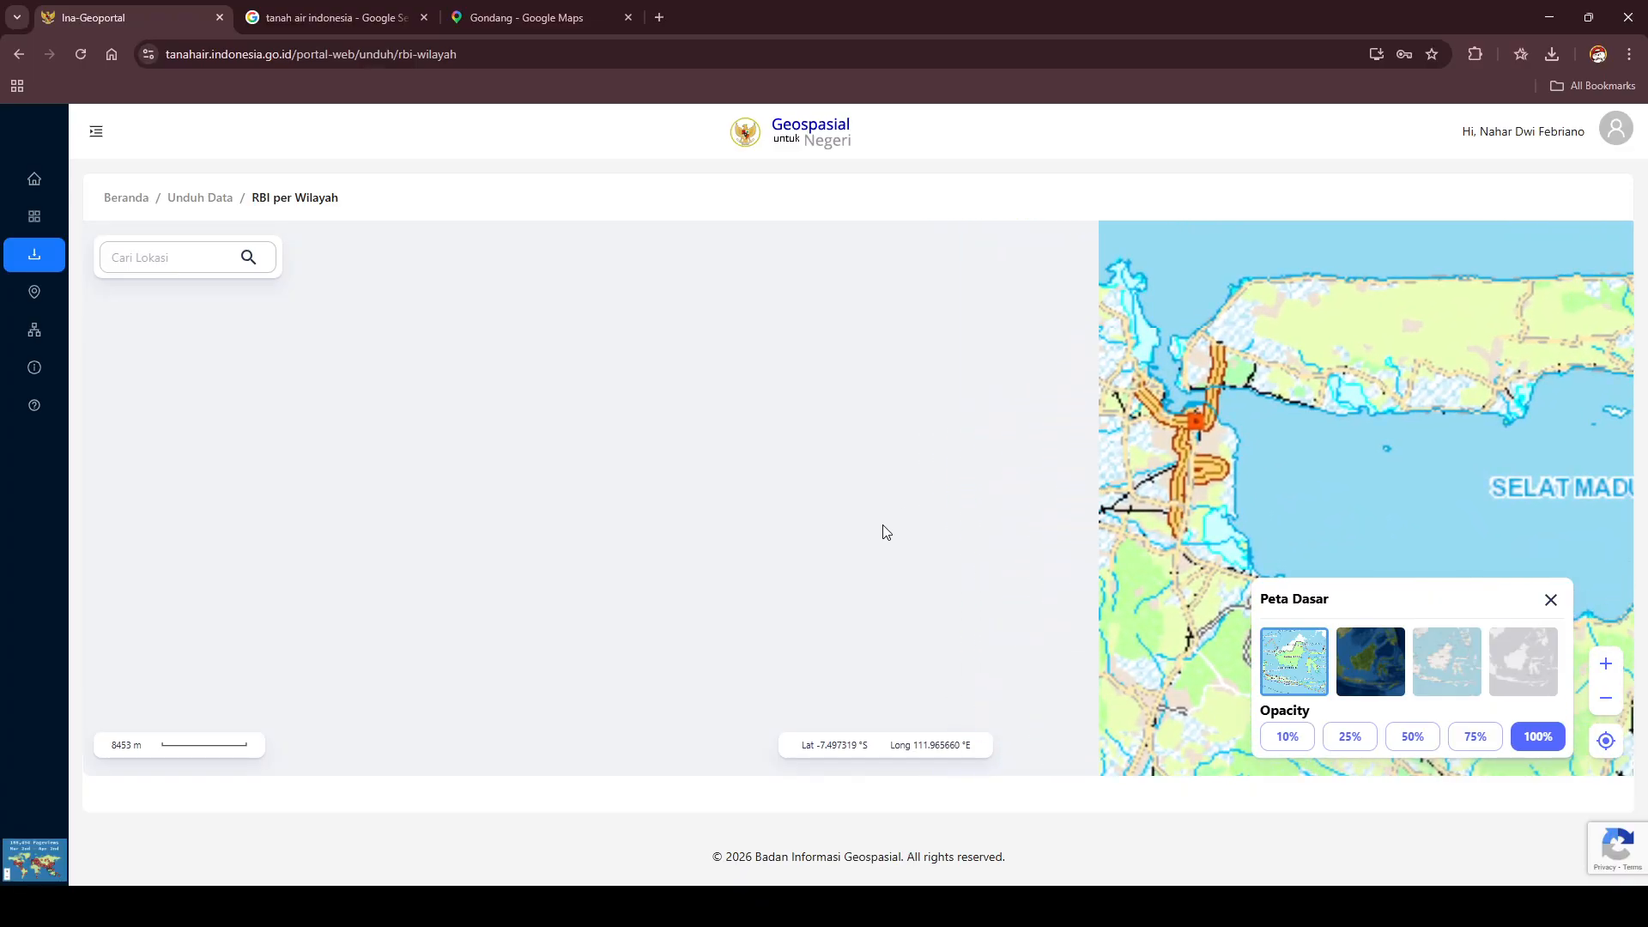
{"action": "left_click_drag", "start_coordinate": [753, 556], "coordinate": [357, 475]}
{"action": "scroll", "coordinate": [618, 426], "scroll_direction": "down", "scroll_amount": 1}
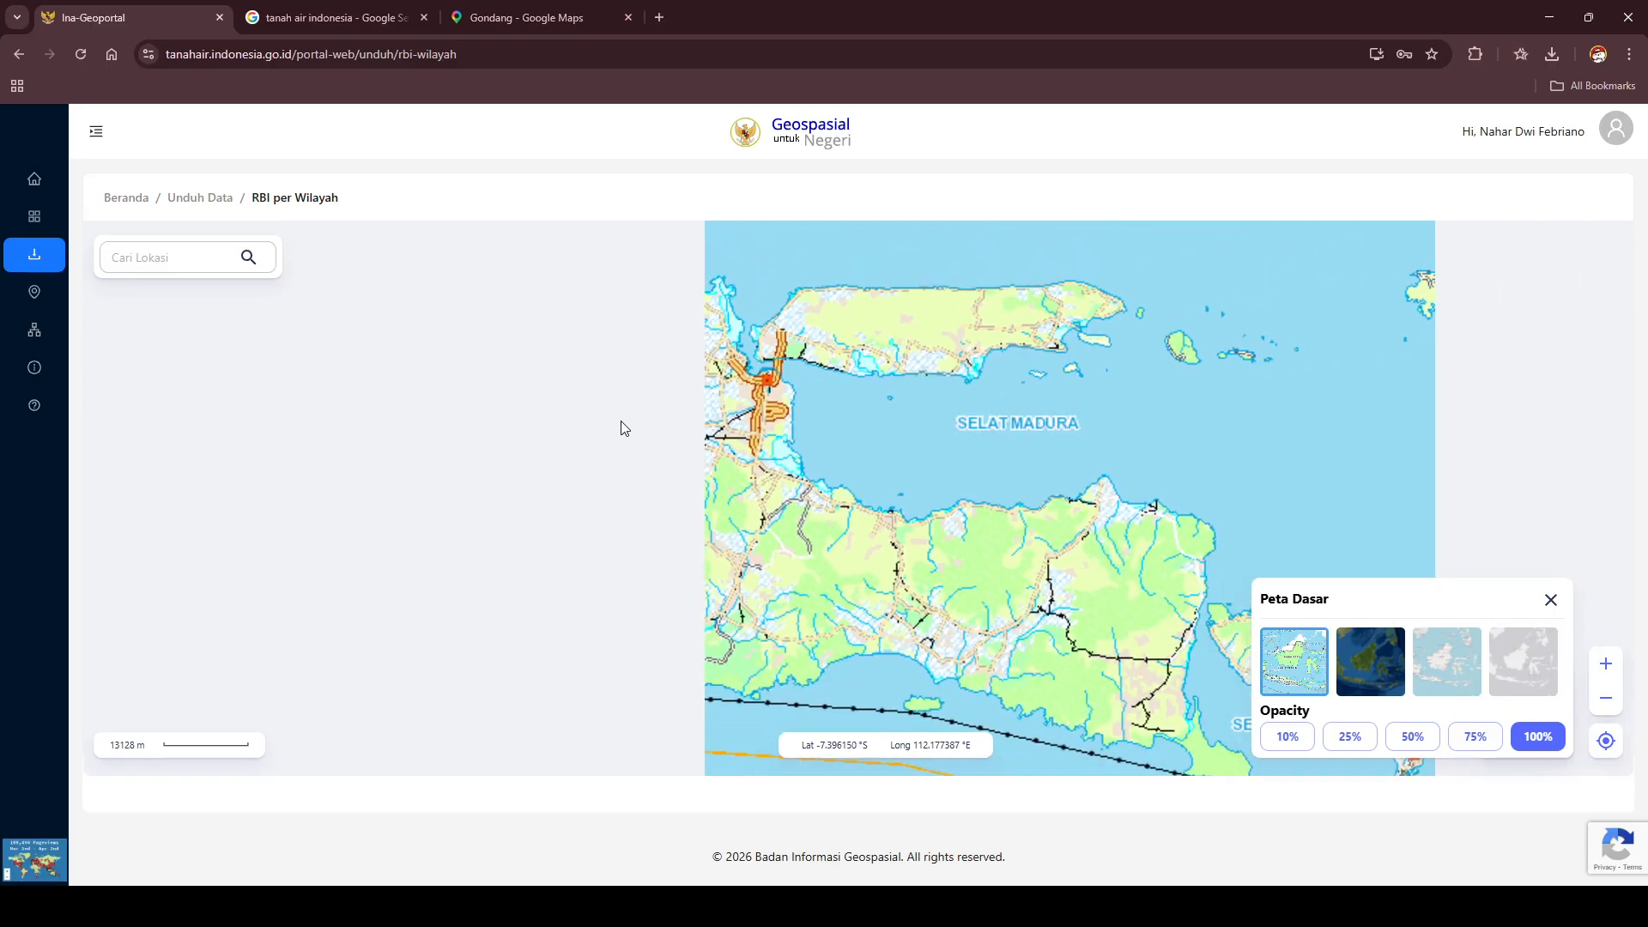
{"action": "left_click_drag", "start_coordinate": [566, 507], "coordinate": [848, 514]}
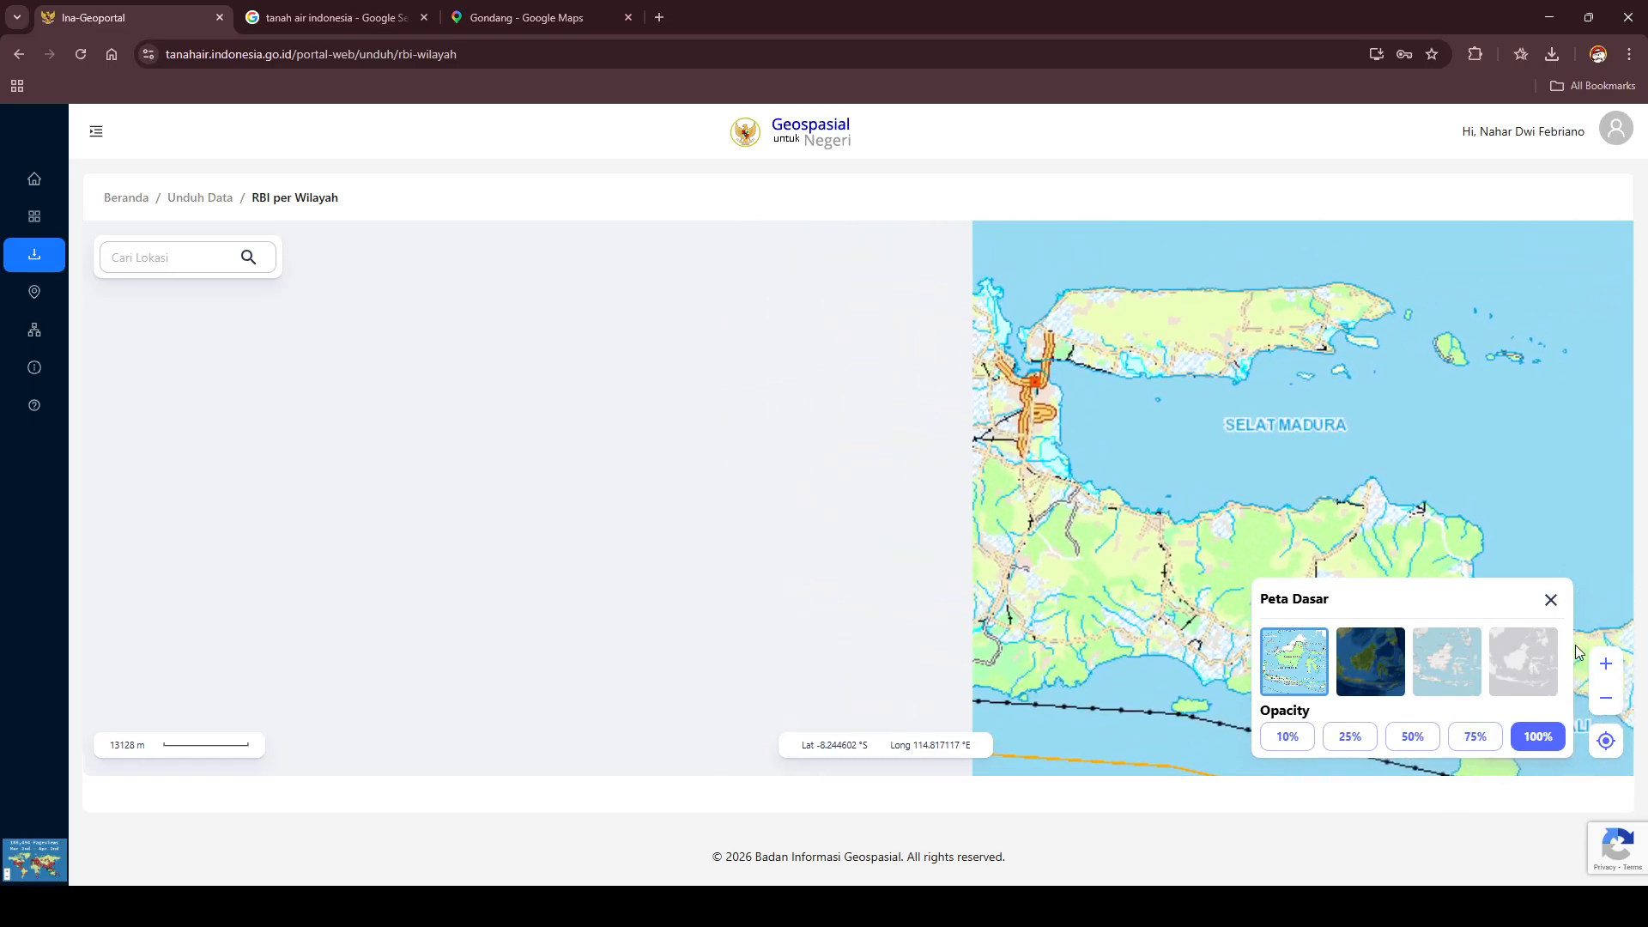
- Try the pale blue street-style basemap on the RBI per Wilayah map and restore the coloured topographic basemap
{"action": "left_click", "coordinate": [1450, 667]}
{"action": "scroll", "coordinate": [950, 479], "scroll_direction": "up", "scroll_amount": 1}
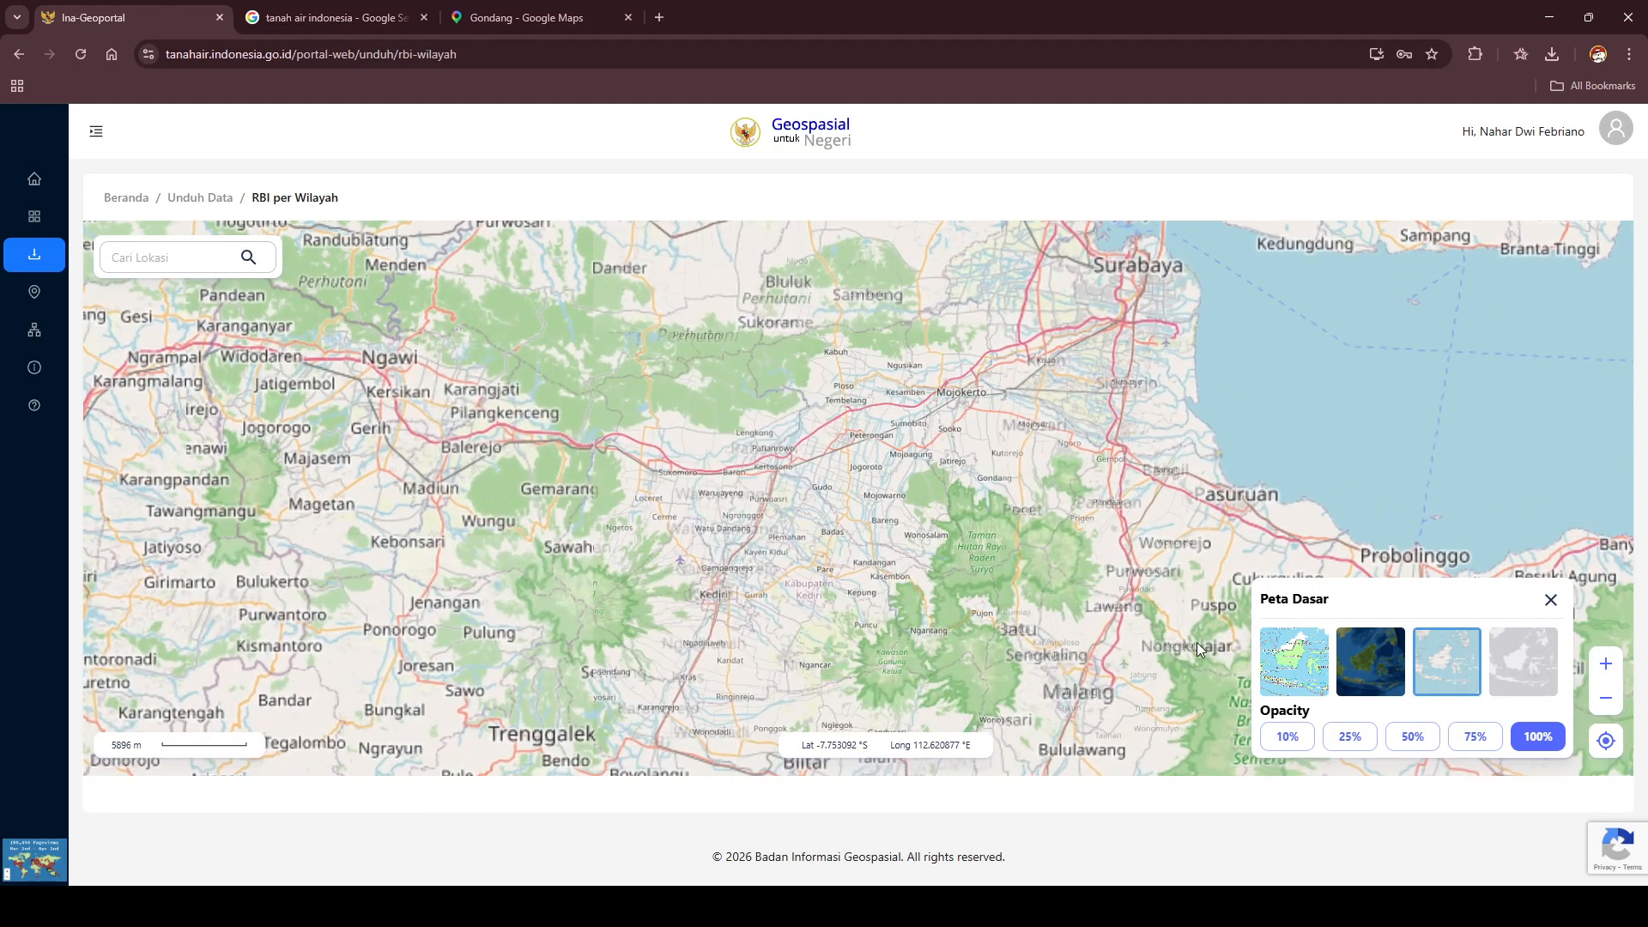
{"action": "left_click", "coordinate": [1304, 673]}
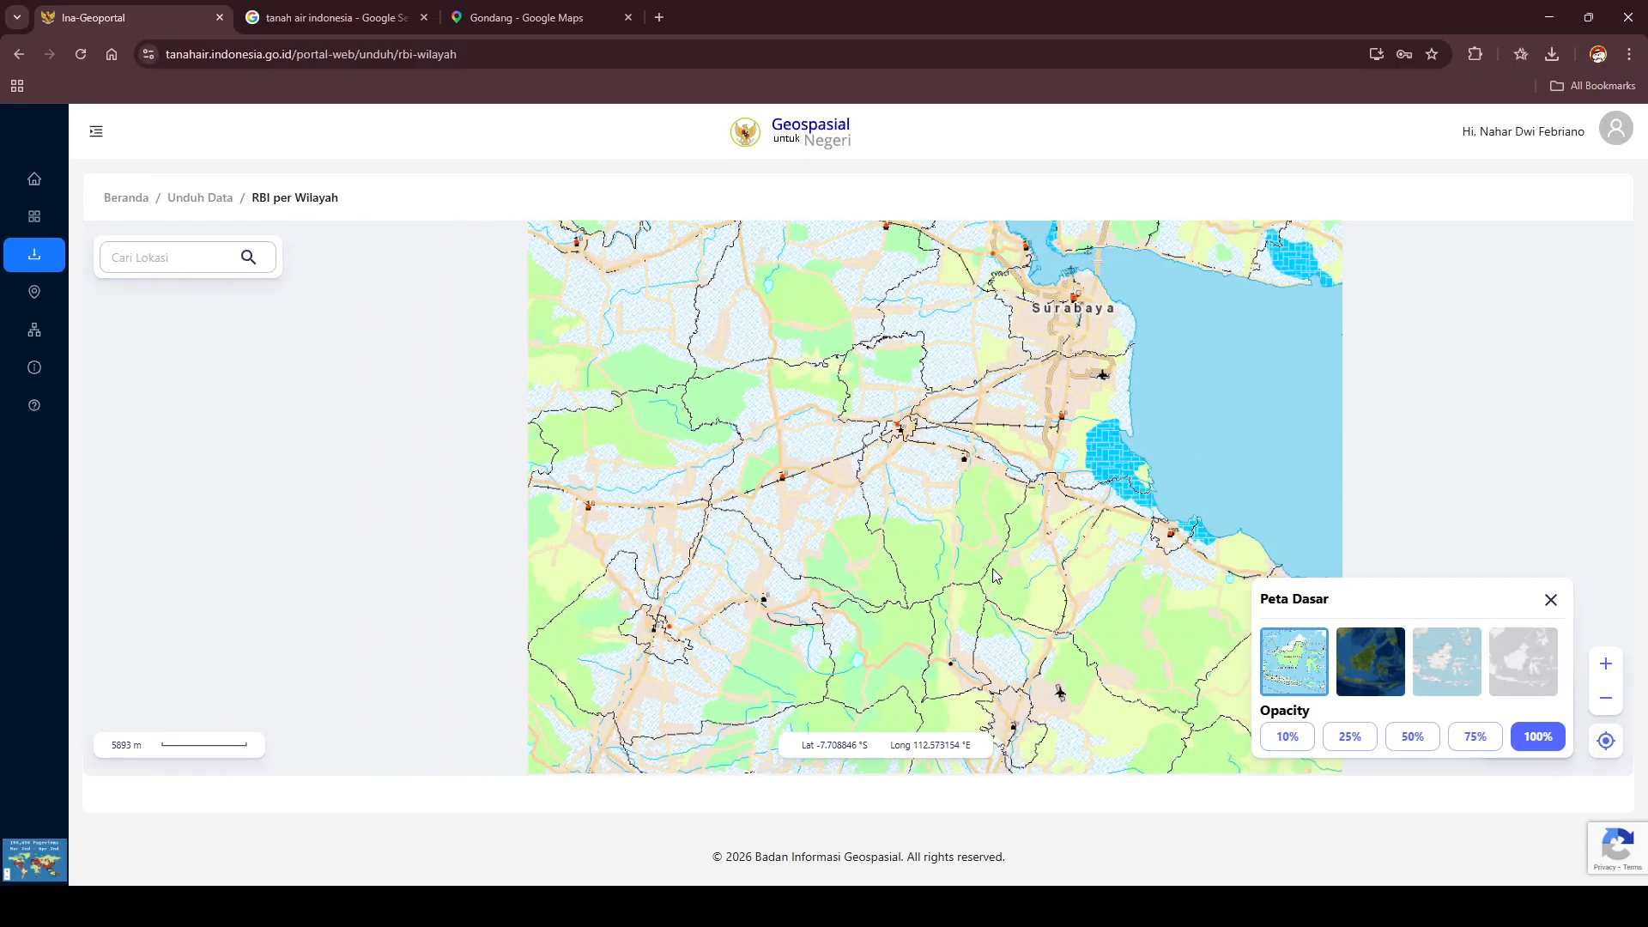
- Open the RBI download options for Nganjuk and try to download 25K Nganjuk.zip and 50K Nganjuk.zip
{"action": "scroll", "coordinate": [766, 471], "scroll_direction": "up", "scroll_amount": 1}
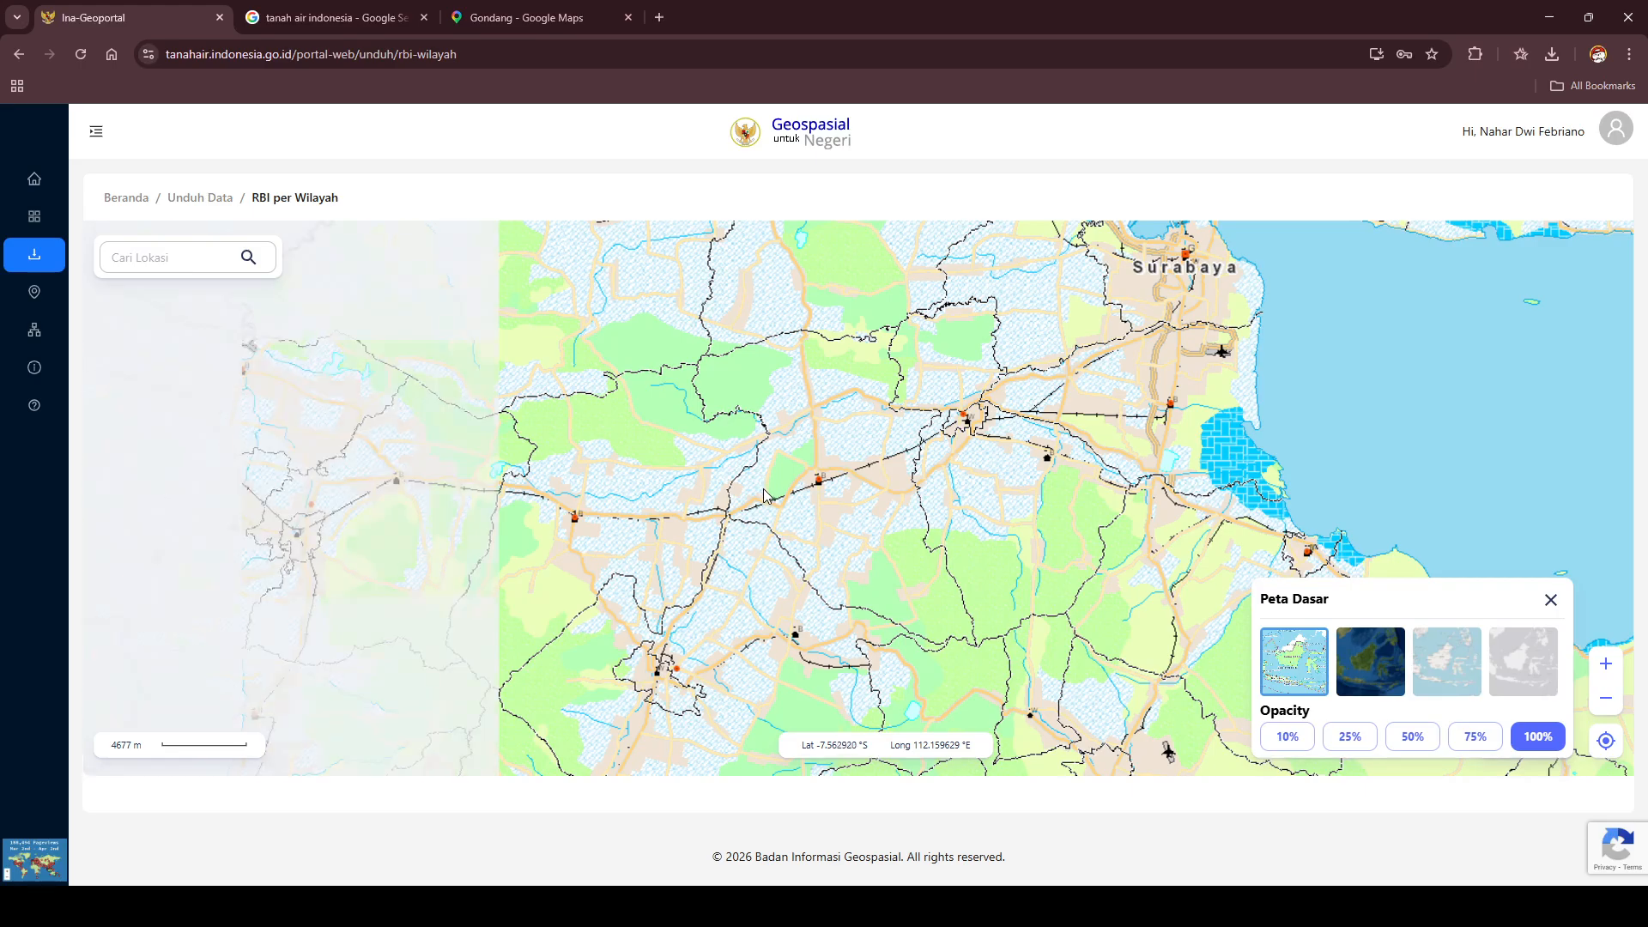
{"action": "left_click_drag", "start_coordinate": [563, 544], "coordinate": [861, 515]}
{"action": "scroll", "coordinate": [941, 486], "scroll_direction": "up", "scroll_amount": 2}
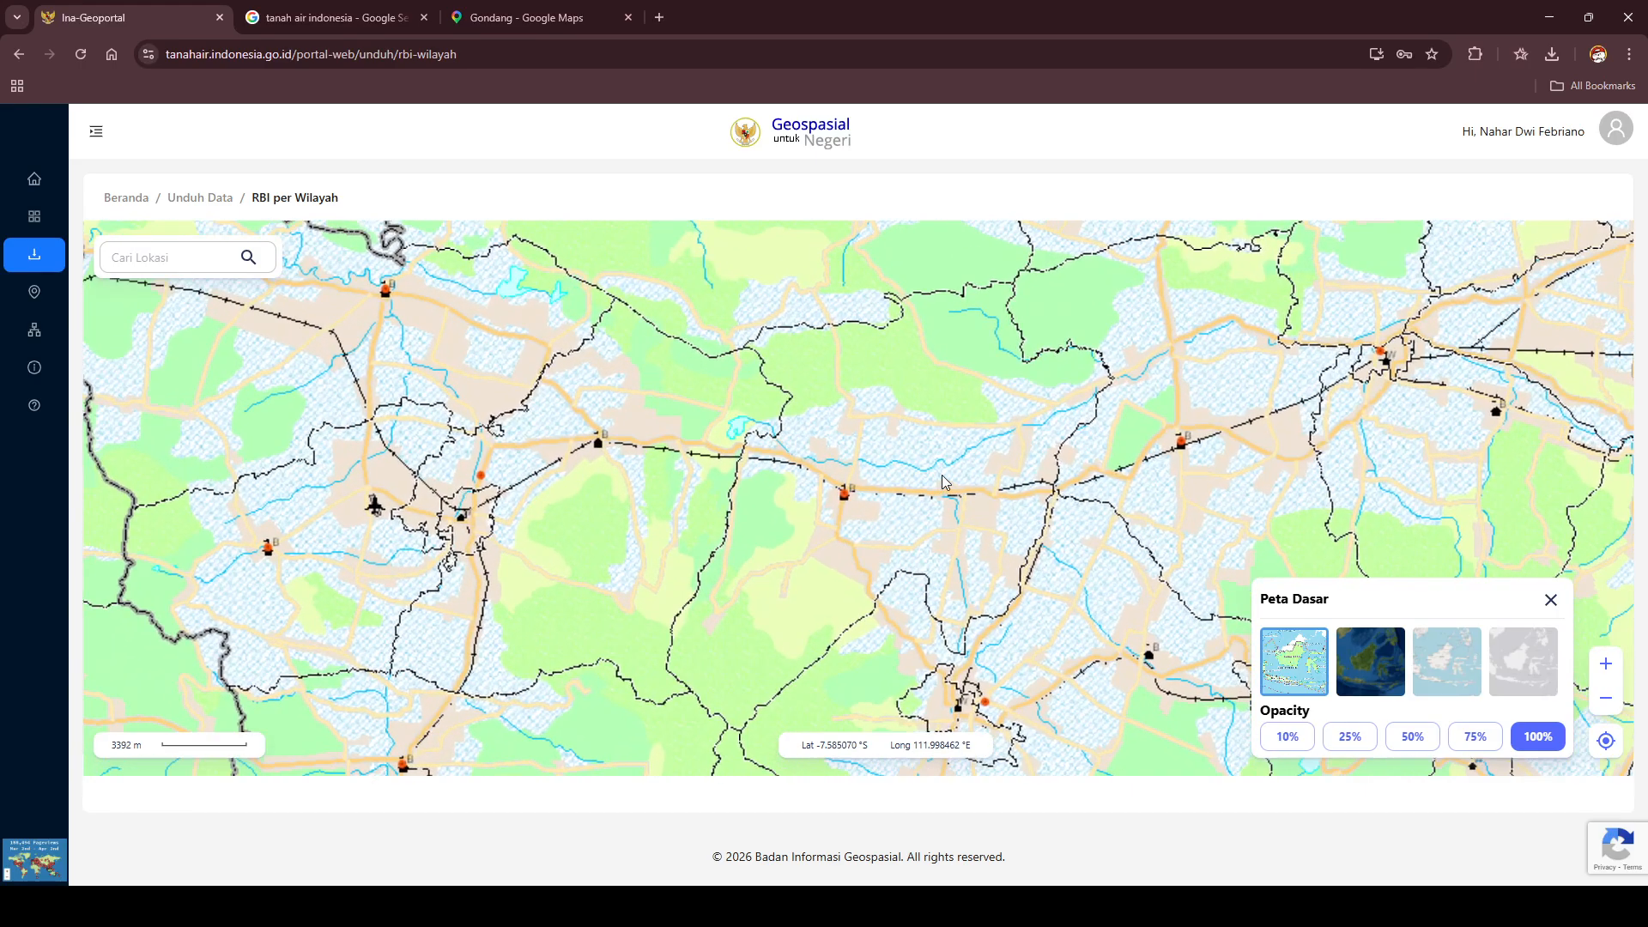
{"action": "left_click_drag", "start_coordinate": [917, 405], "coordinate": [819, 425]}
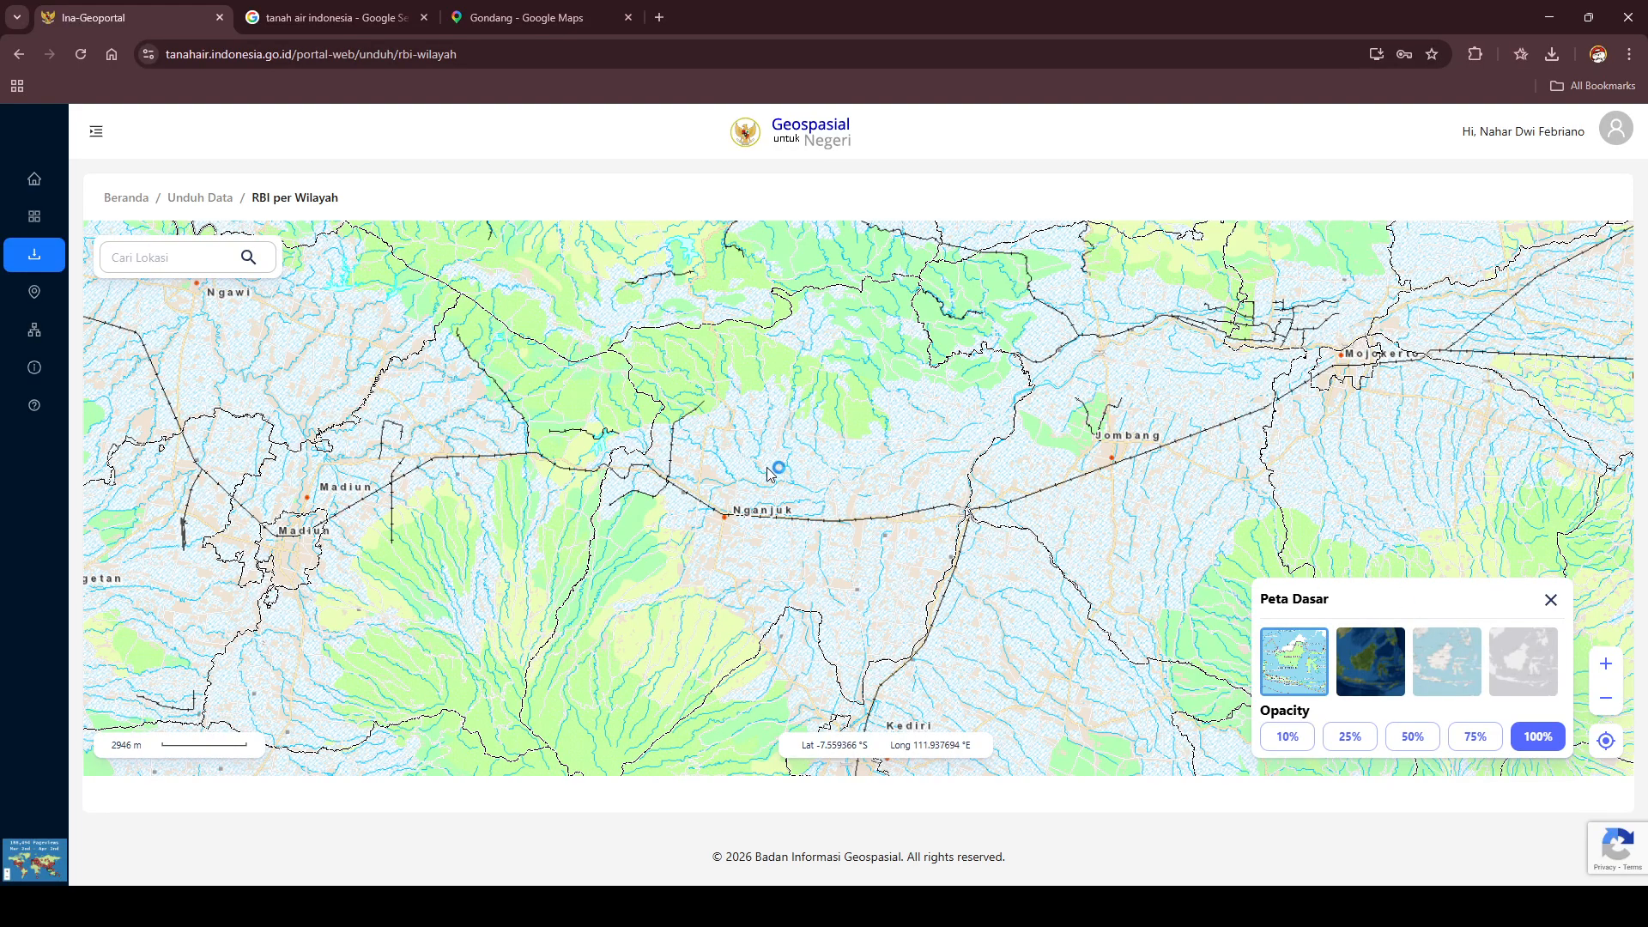
{"action": "left_click", "coordinate": [939, 488]}
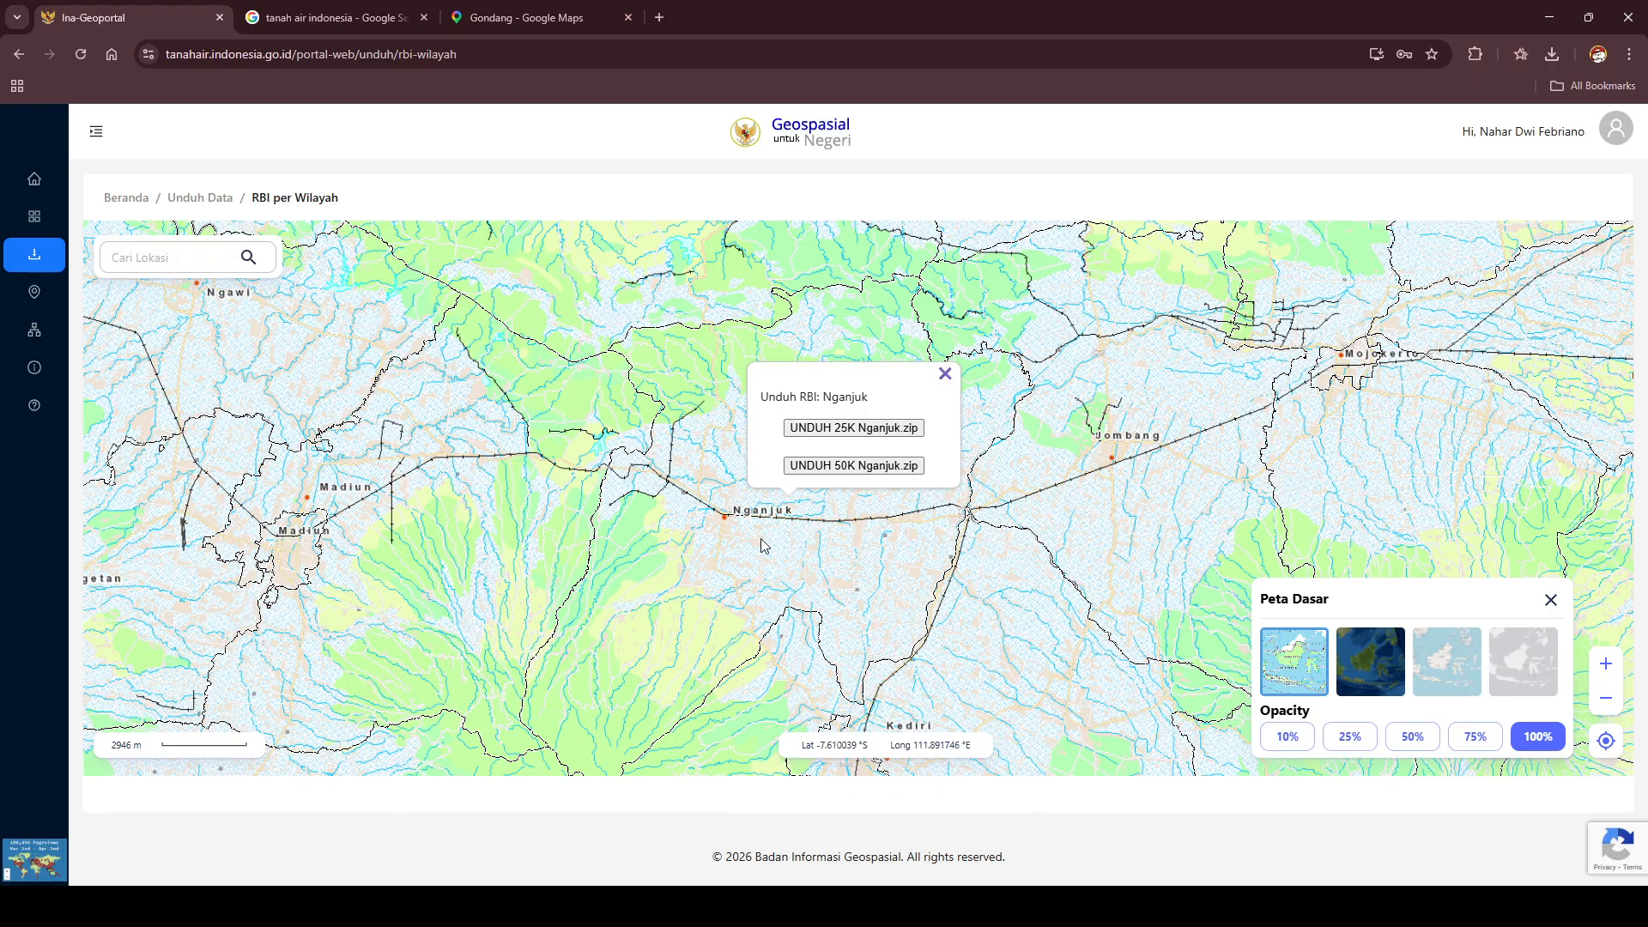
{"action": "left_click", "coordinate": [846, 431]}
{"action": "left_click", "coordinate": [903, 433]}
{"action": "left_click", "coordinate": [889, 475]}
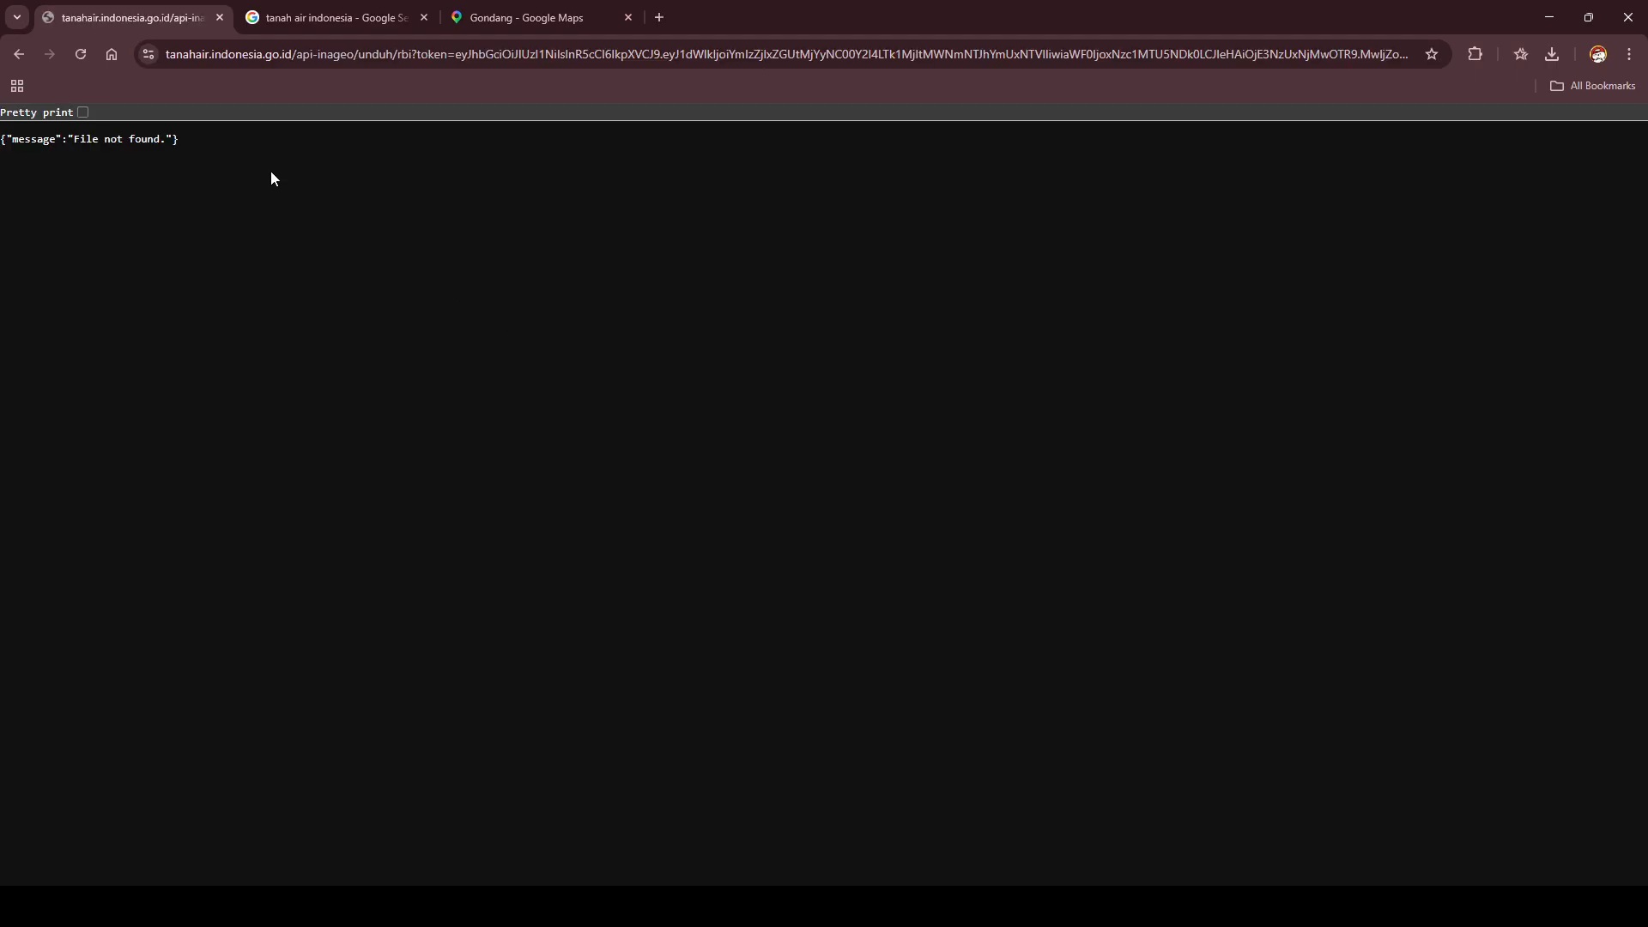
- Go back to the RBI per Wilayah map and close the Nganjuk download popup
{"action": "left_click_drag", "start_coordinate": [272, 178], "coordinate": [2, 134]}
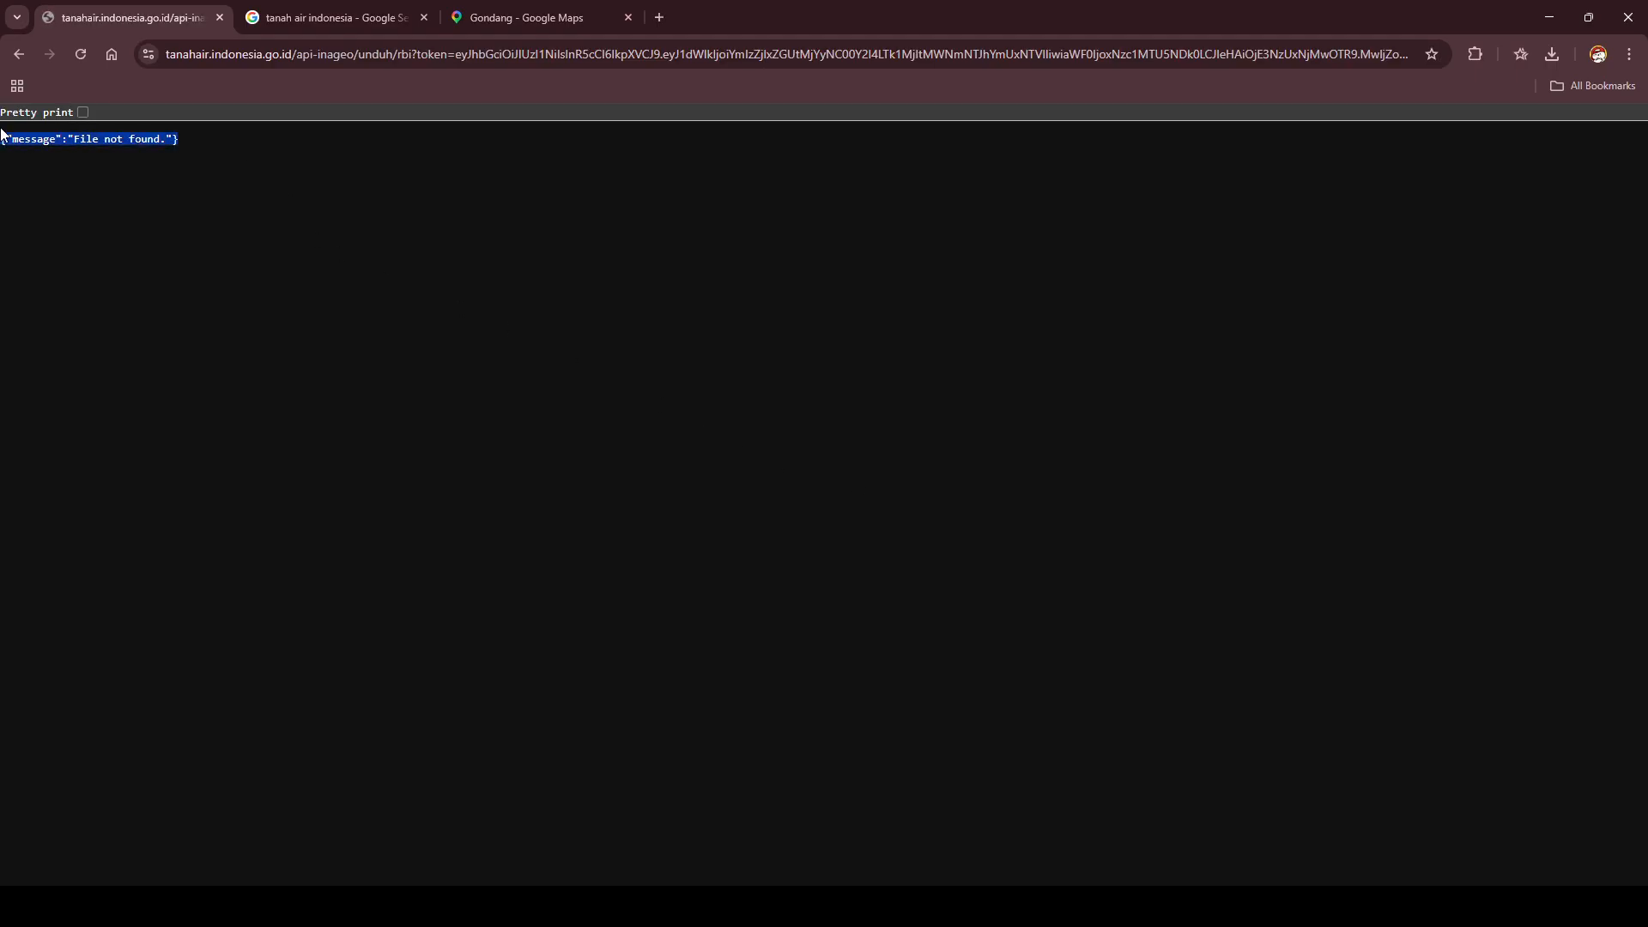
{"action": "left_click", "coordinate": [18, 54]}
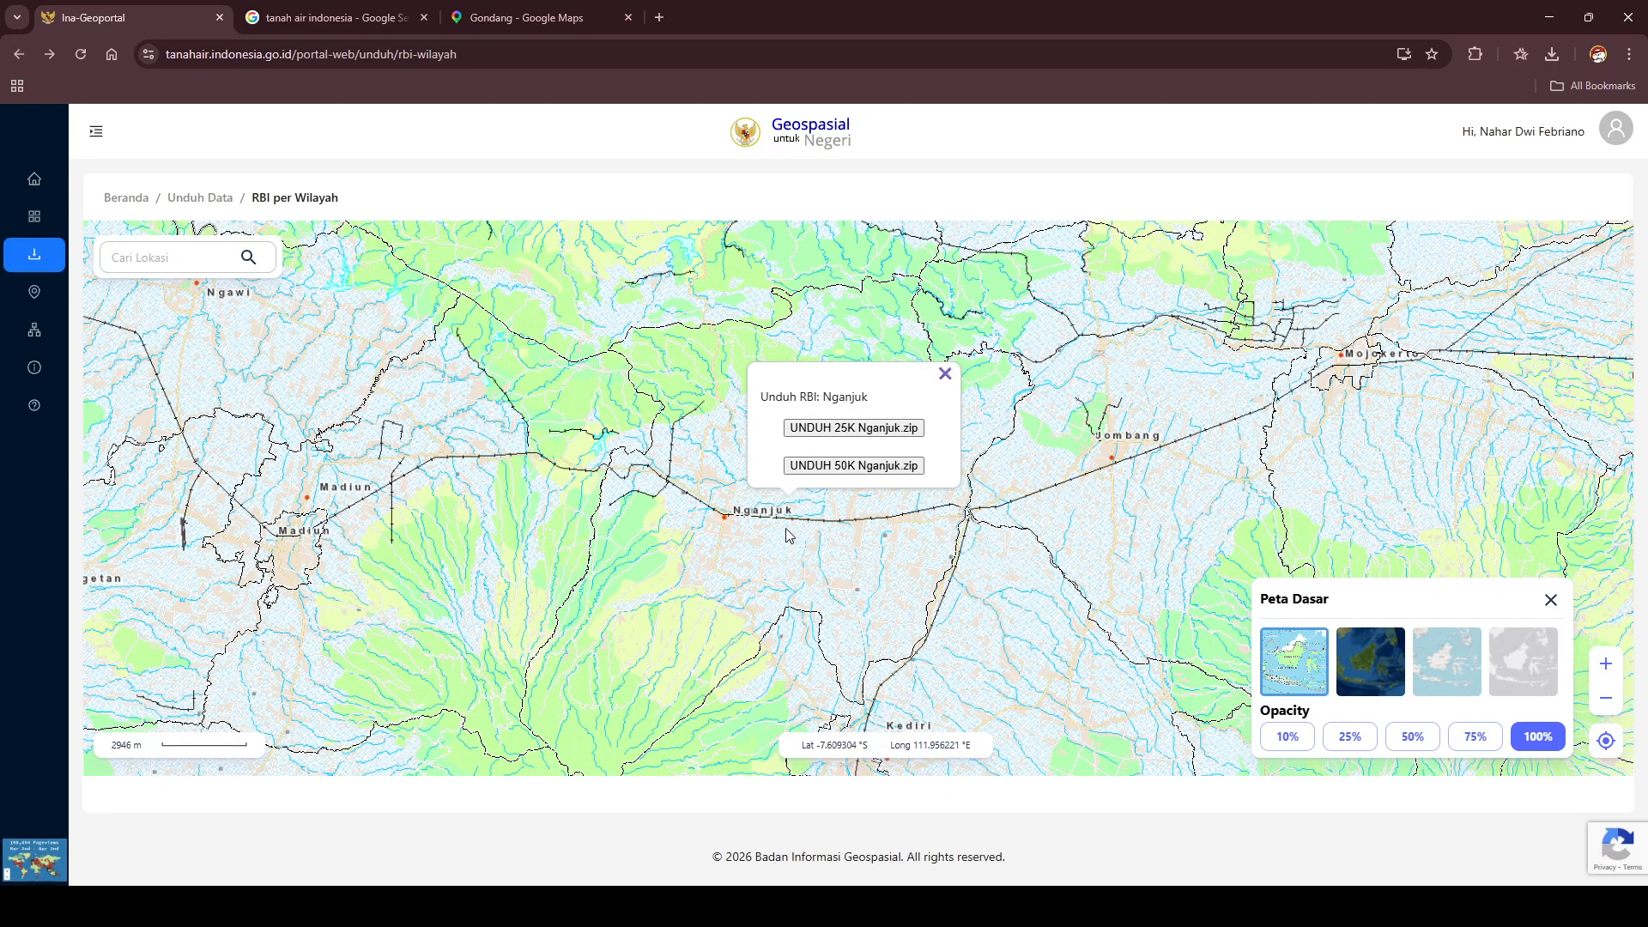
{"action": "left_click_drag", "start_coordinate": [893, 543], "coordinate": [837, 549]}
{"action": "scroll", "coordinate": [859, 554], "scroll_direction": "down", "scroll_amount": 1}
{"action": "scroll", "coordinate": [890, 566], "scroll_direction": "up", "scroll_amount": 1}
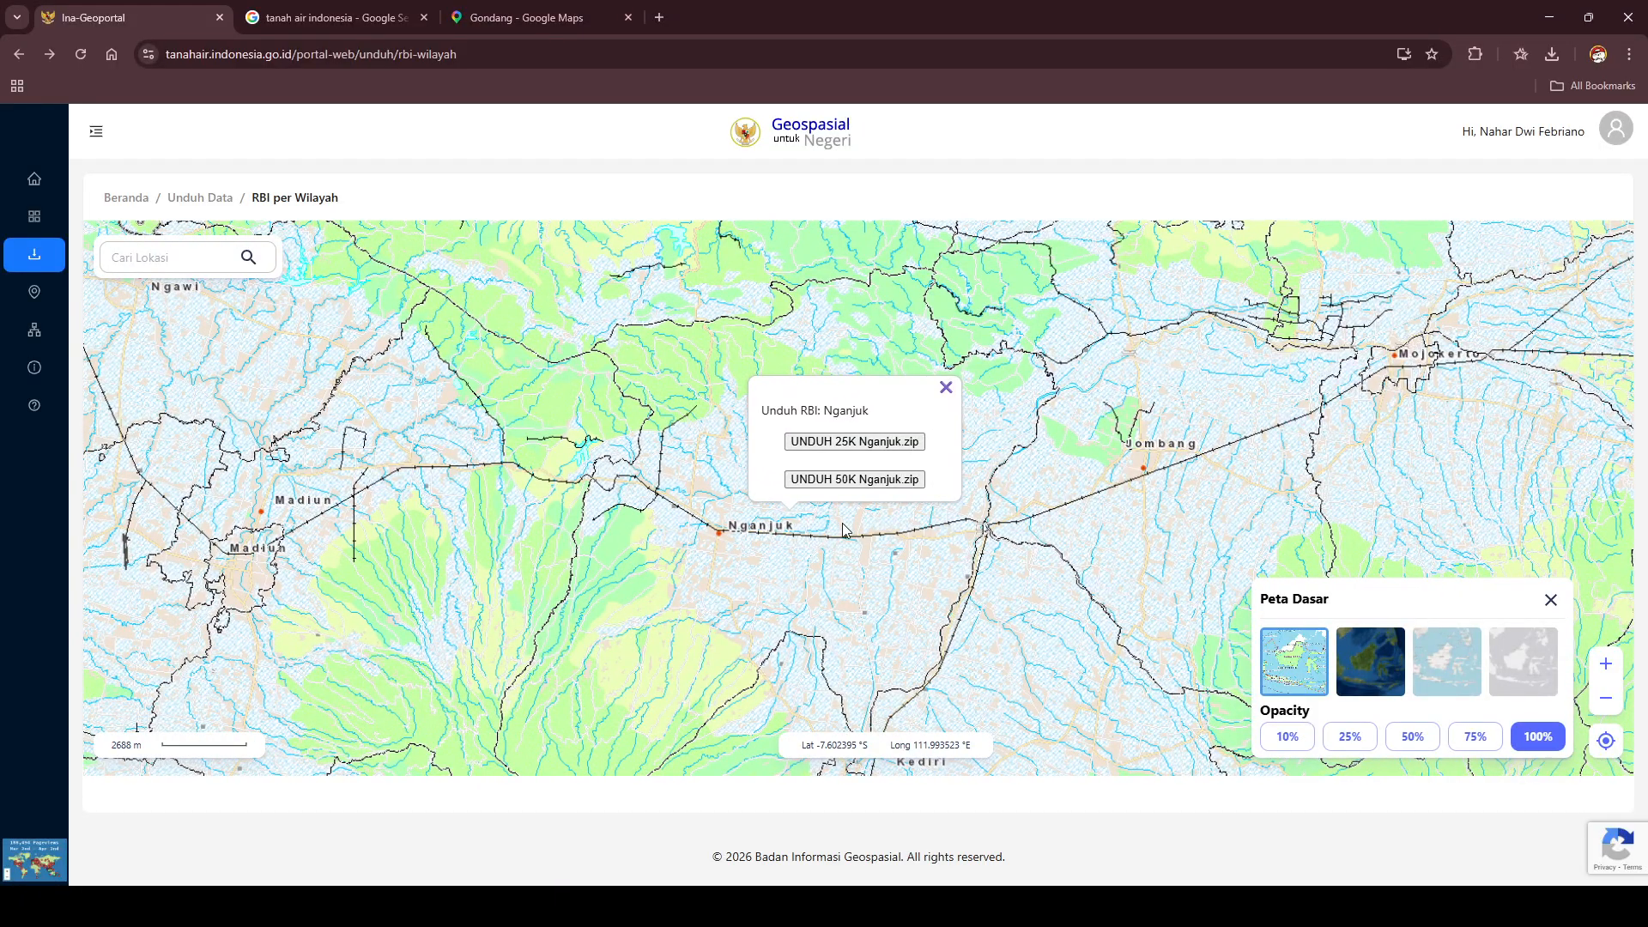
{"action": "left_click", "coordinate": [945, 388]}
{"action": "left_click_drag", "start_coordinate": [944, 394], "coordinate": [757, 527]}
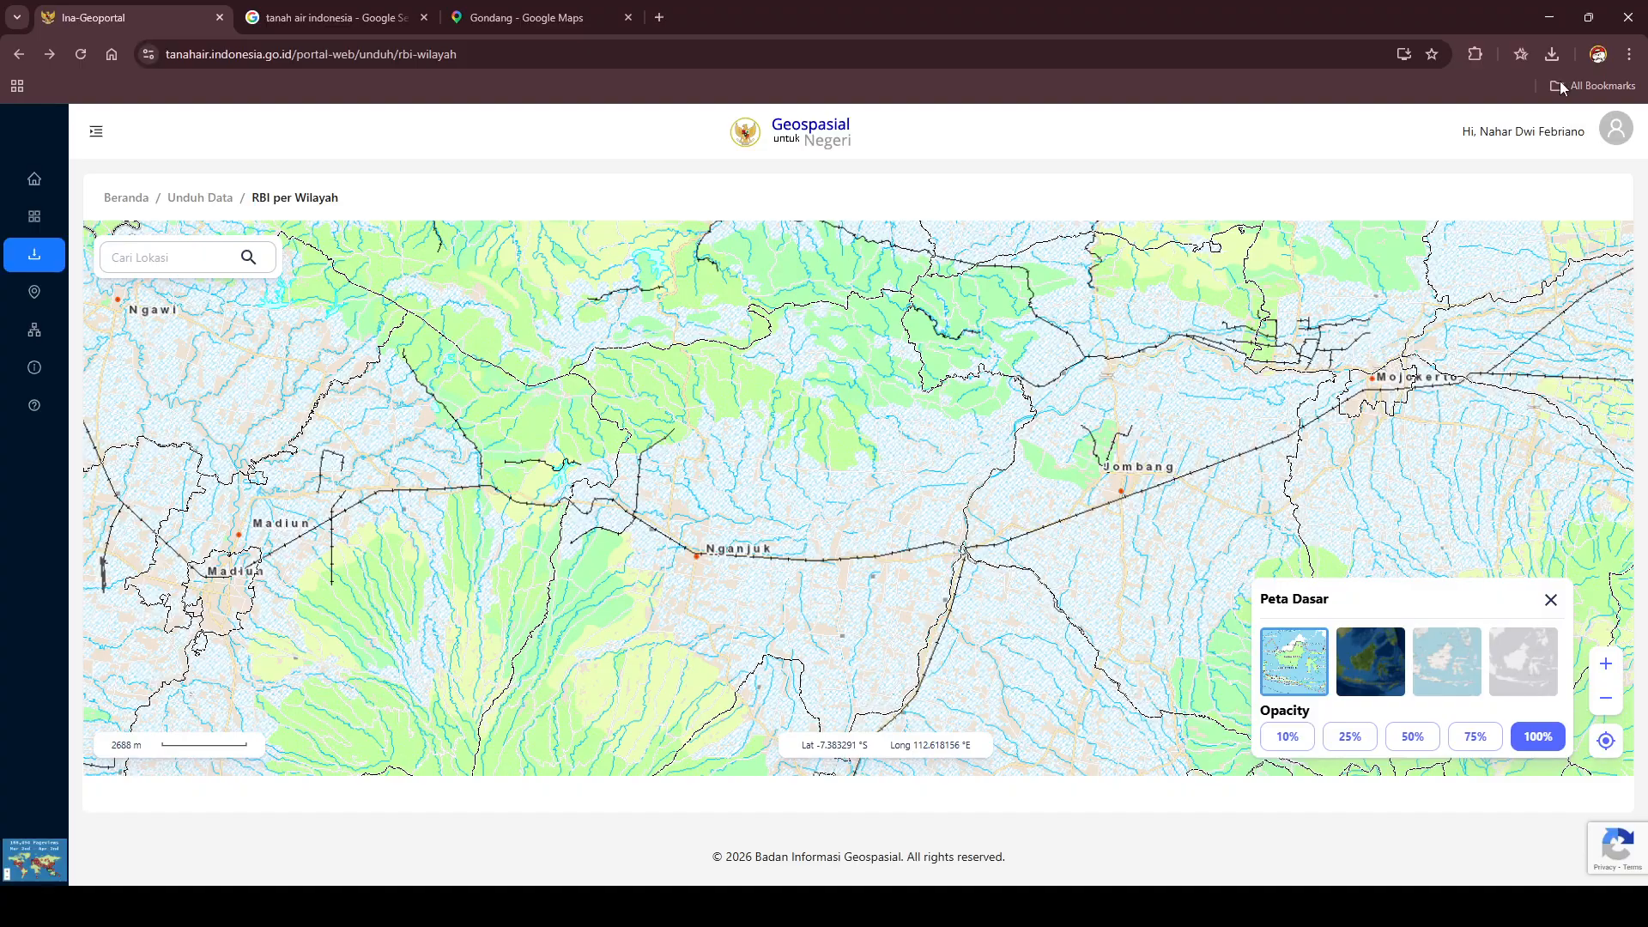
{"action": "left_click_drag", "start_coordinate": [745, 551], "coordinate": [826, 596]}
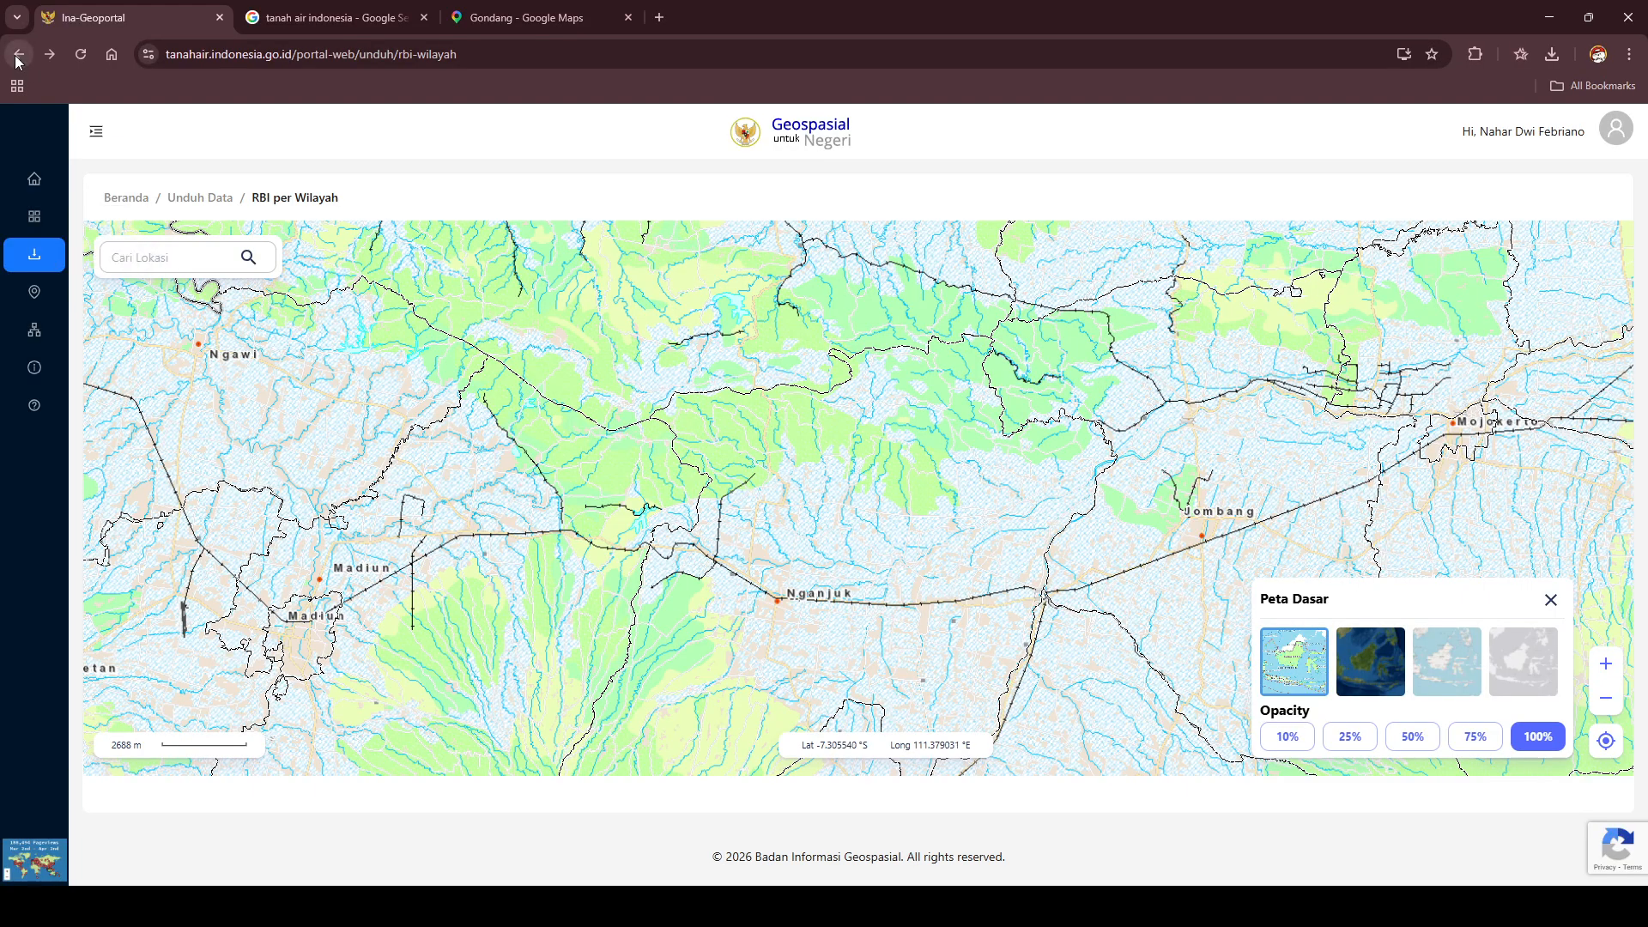
- Leave the RBI per Wilayah map and return to the Unduh Data overview of downloadable datasets
{"action": "scroll", "coordinate": [511, 374], "scroll_direction": "down", "scroll_amount": 2}
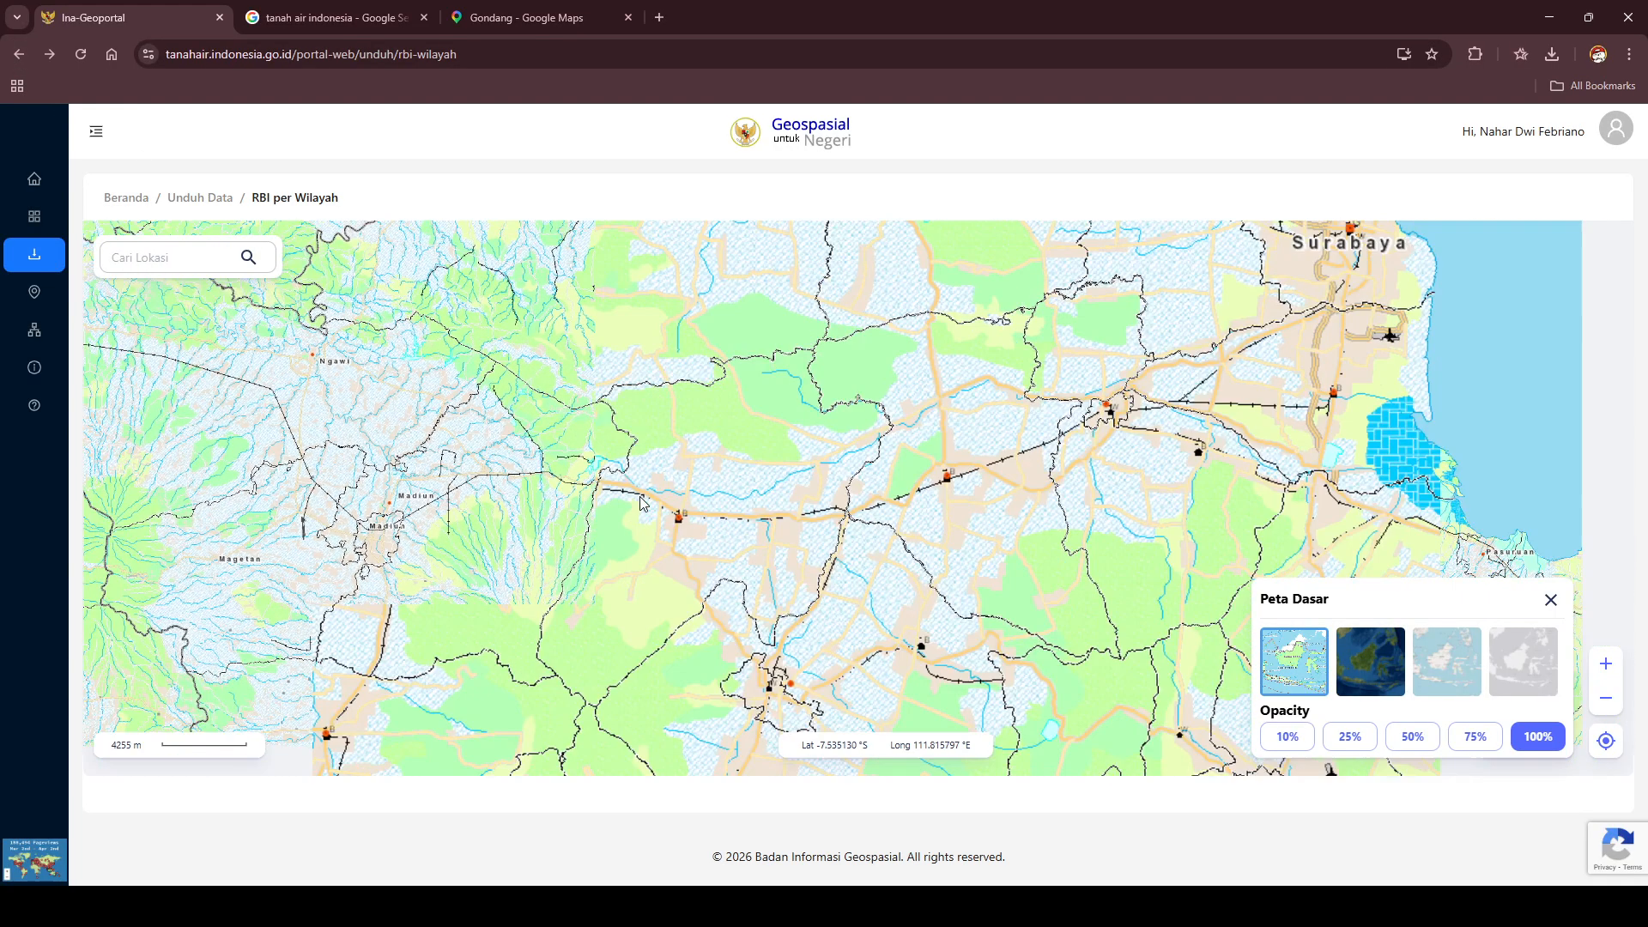
{"action": "left_click_drag", "start_coordinate": [859, 355], "coordinate": [940, 358]}
{"action": "scroll", "coordinate": [841, 482], "scroll_direction": "up", "scroll_amount": 1}
{"action": "scroll", "coordinate": [841, 482], "scroll_direction": "down", "scroll_amount": 1}
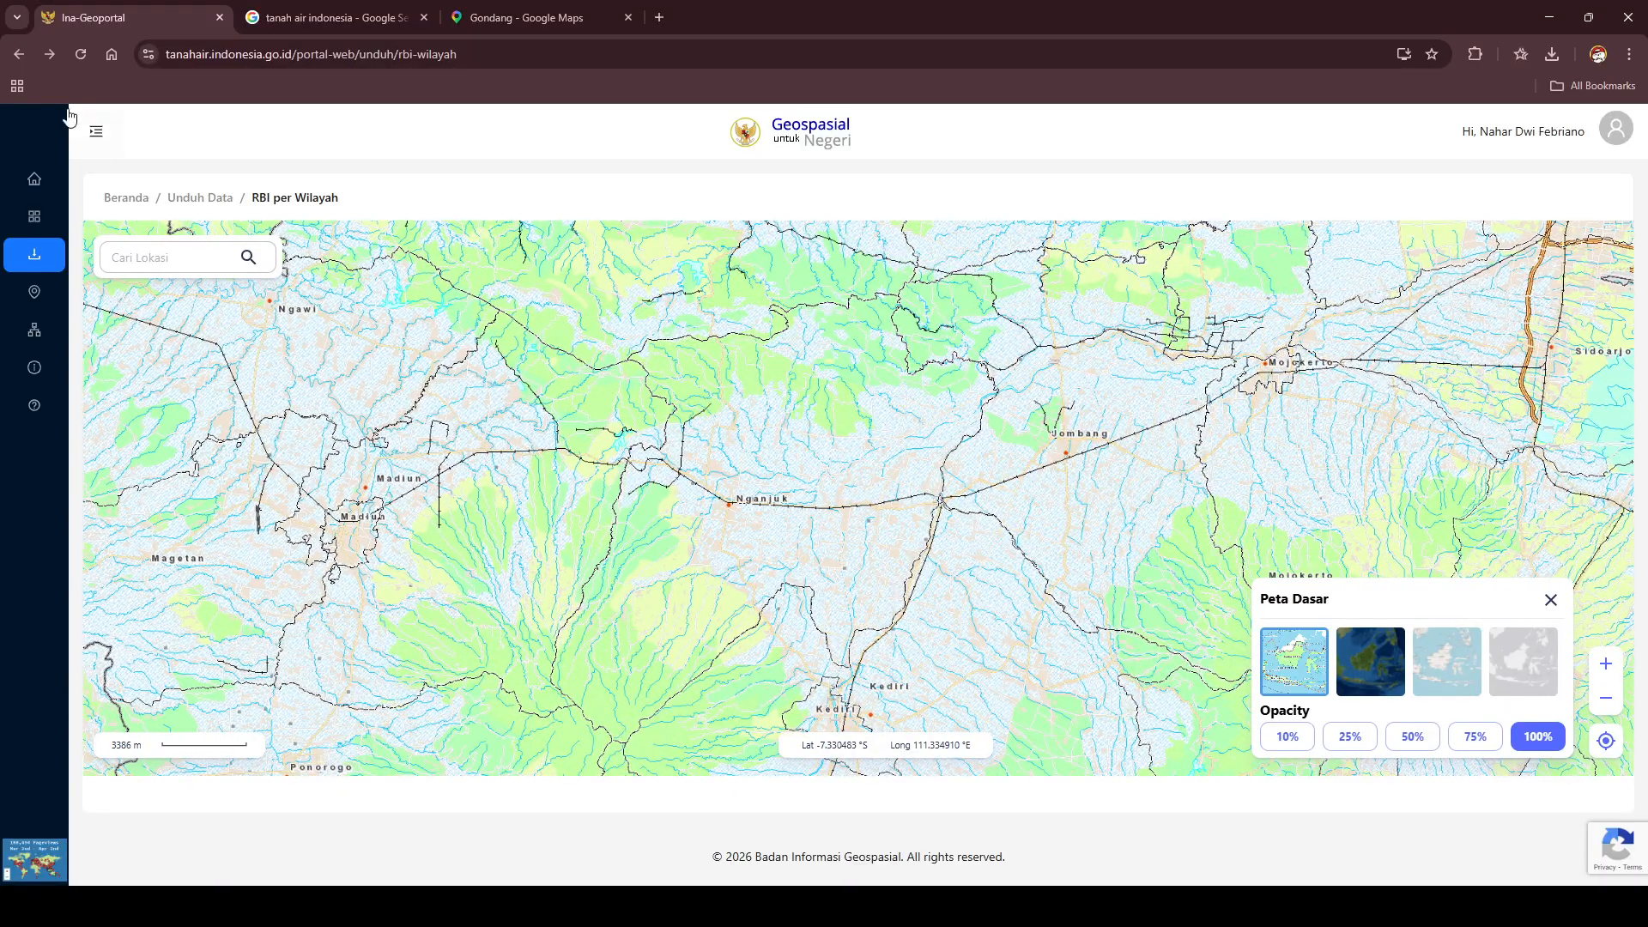
{"action": "left_click", "coordinate": [18, 54]}
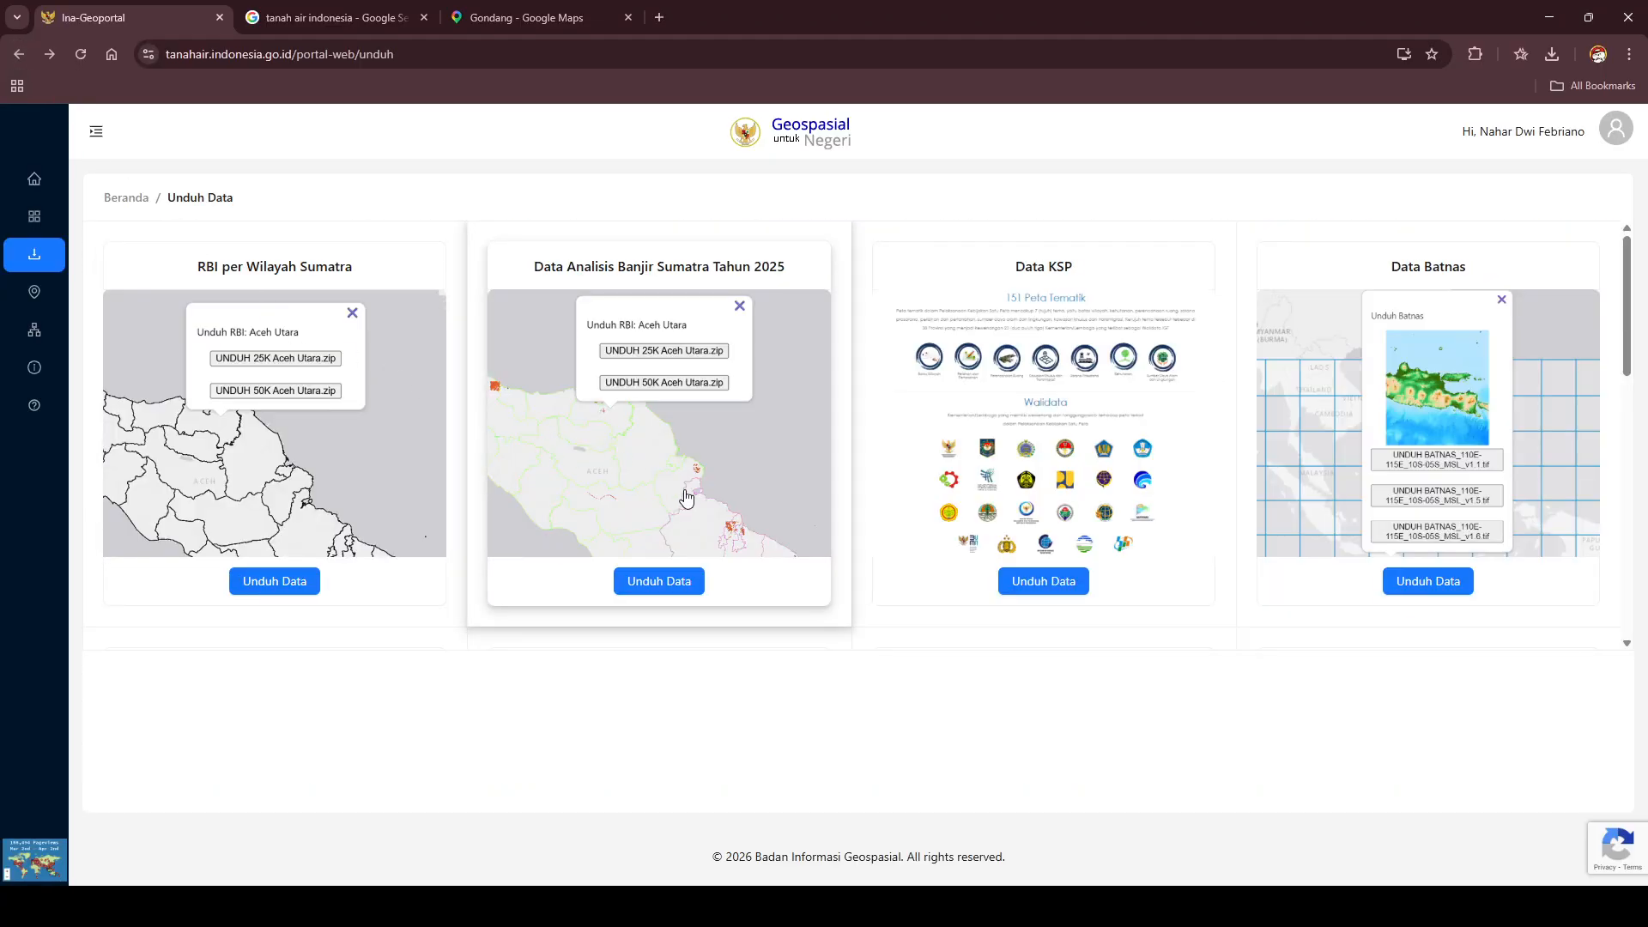
- Review the datasets offered on the Unduh Data page, from RBI per Wilayah Sumatra through Data RBI Cetak 250K
{"action": "scroll", "coordinate": [693, 482], "scroll_direction": "down", "scroll_amount": 6}
{"action": "scroll", "coordinate": [817, 512], "scroll_direction": "up", "scroll_amount": 3}
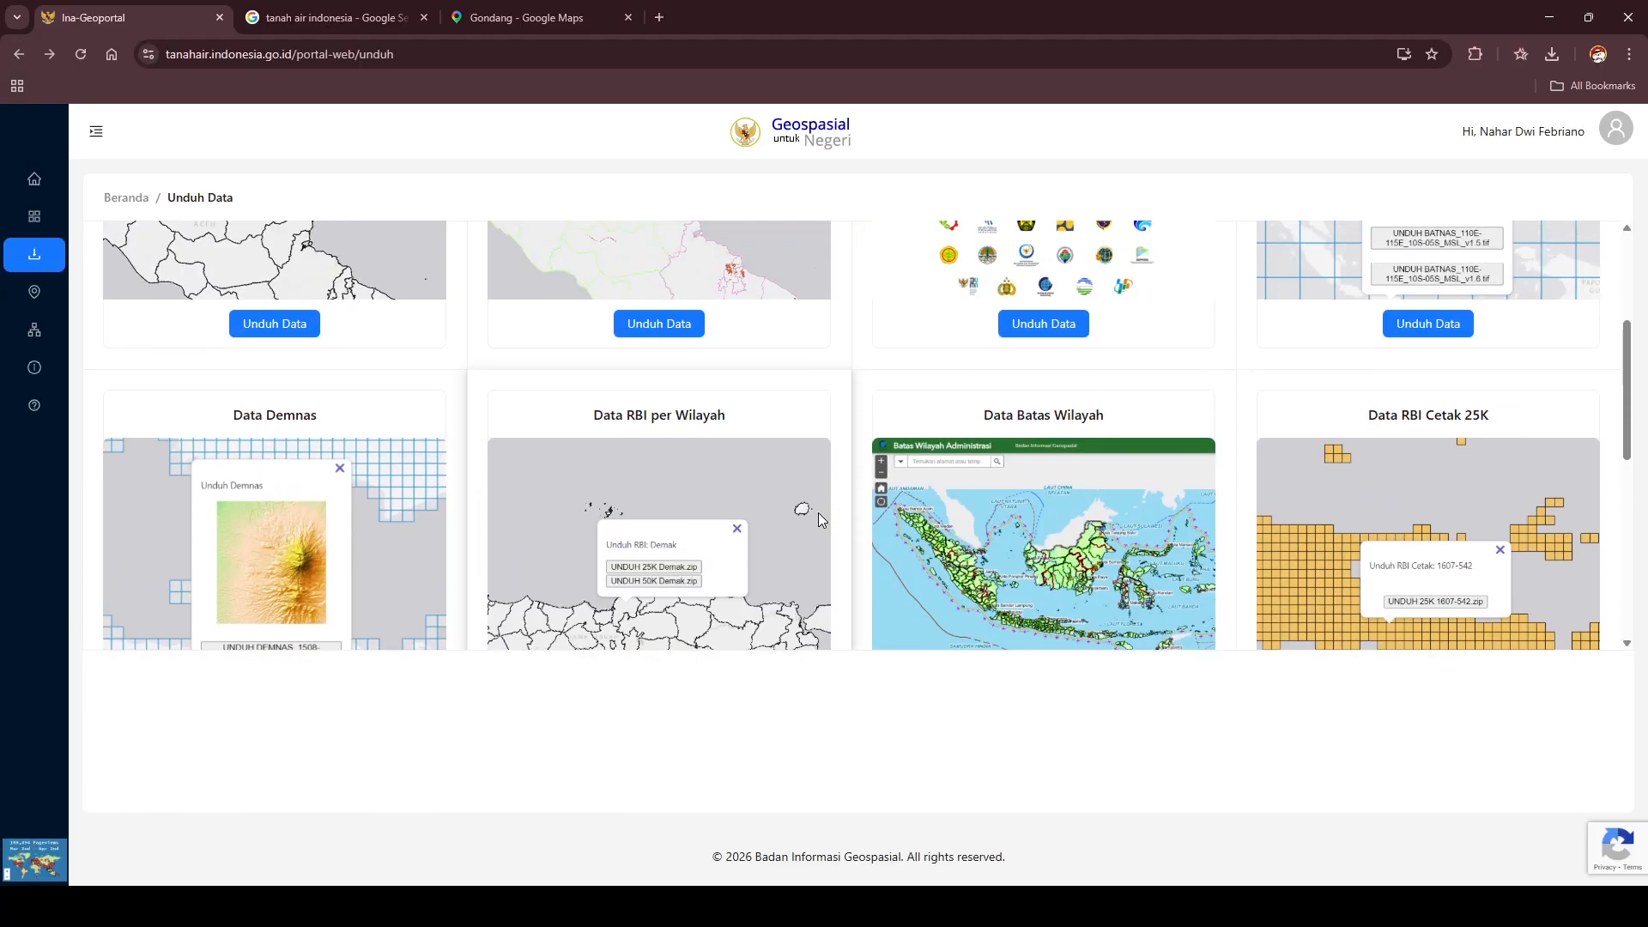
{"action": "scroll", "coordinate": [816, 512], "scroll_direction": "down", "scroll_amount": 2}
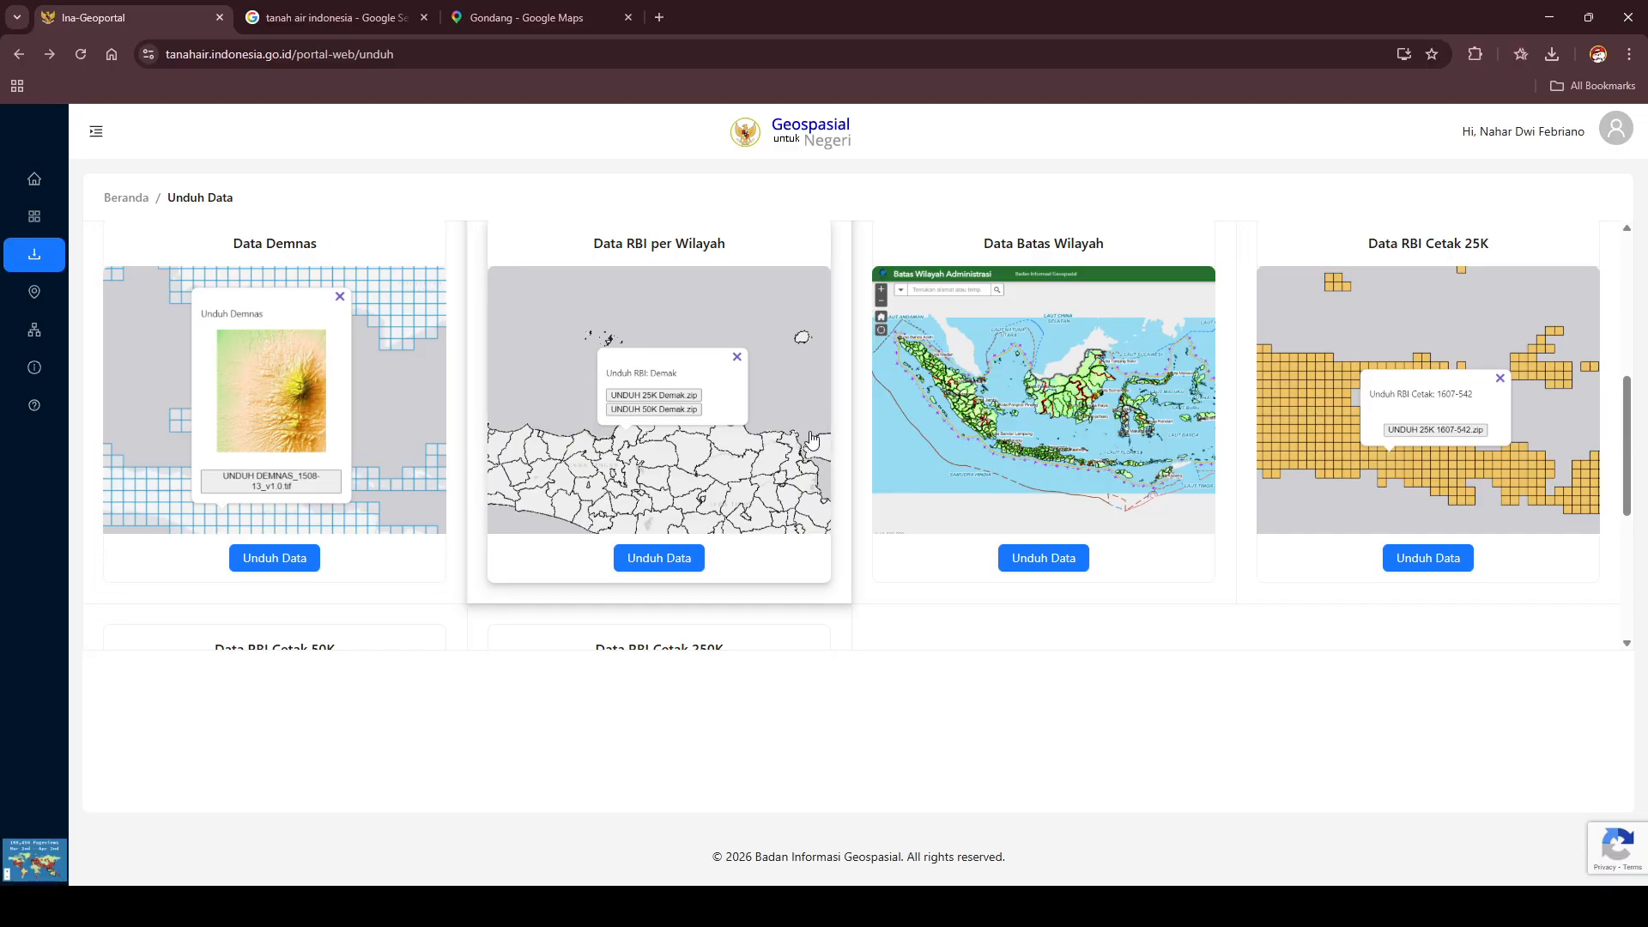
{"action": "scroll", "coordinate": [570, 552], "scroll_direction": "up", "scroll_amount": 1}
{"action": "scroll", "coordinate": [570, 552], "scroll_direction": "up", "scroll_amount": 4}
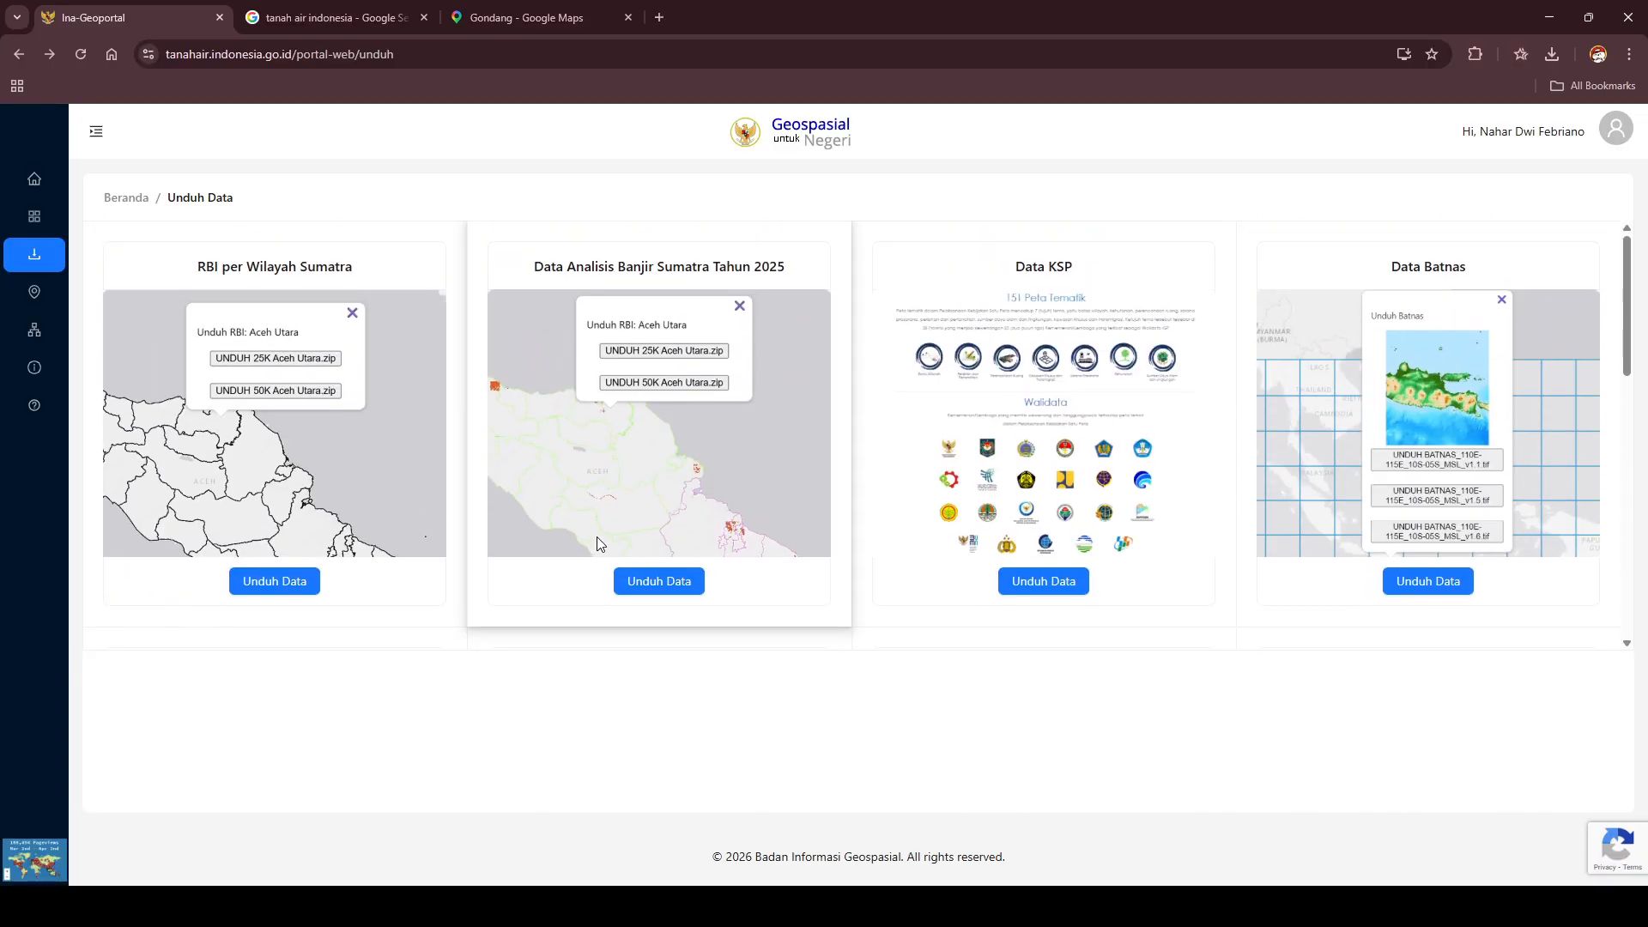
{"action": "scroll", "coordinate": [901, 436], "scroll_direction": "down", "scroll_amount": 4}
{"action": "scroll", "coordinate": [901, 436], "scroll_direction": "down", "scroll_amount": 5}
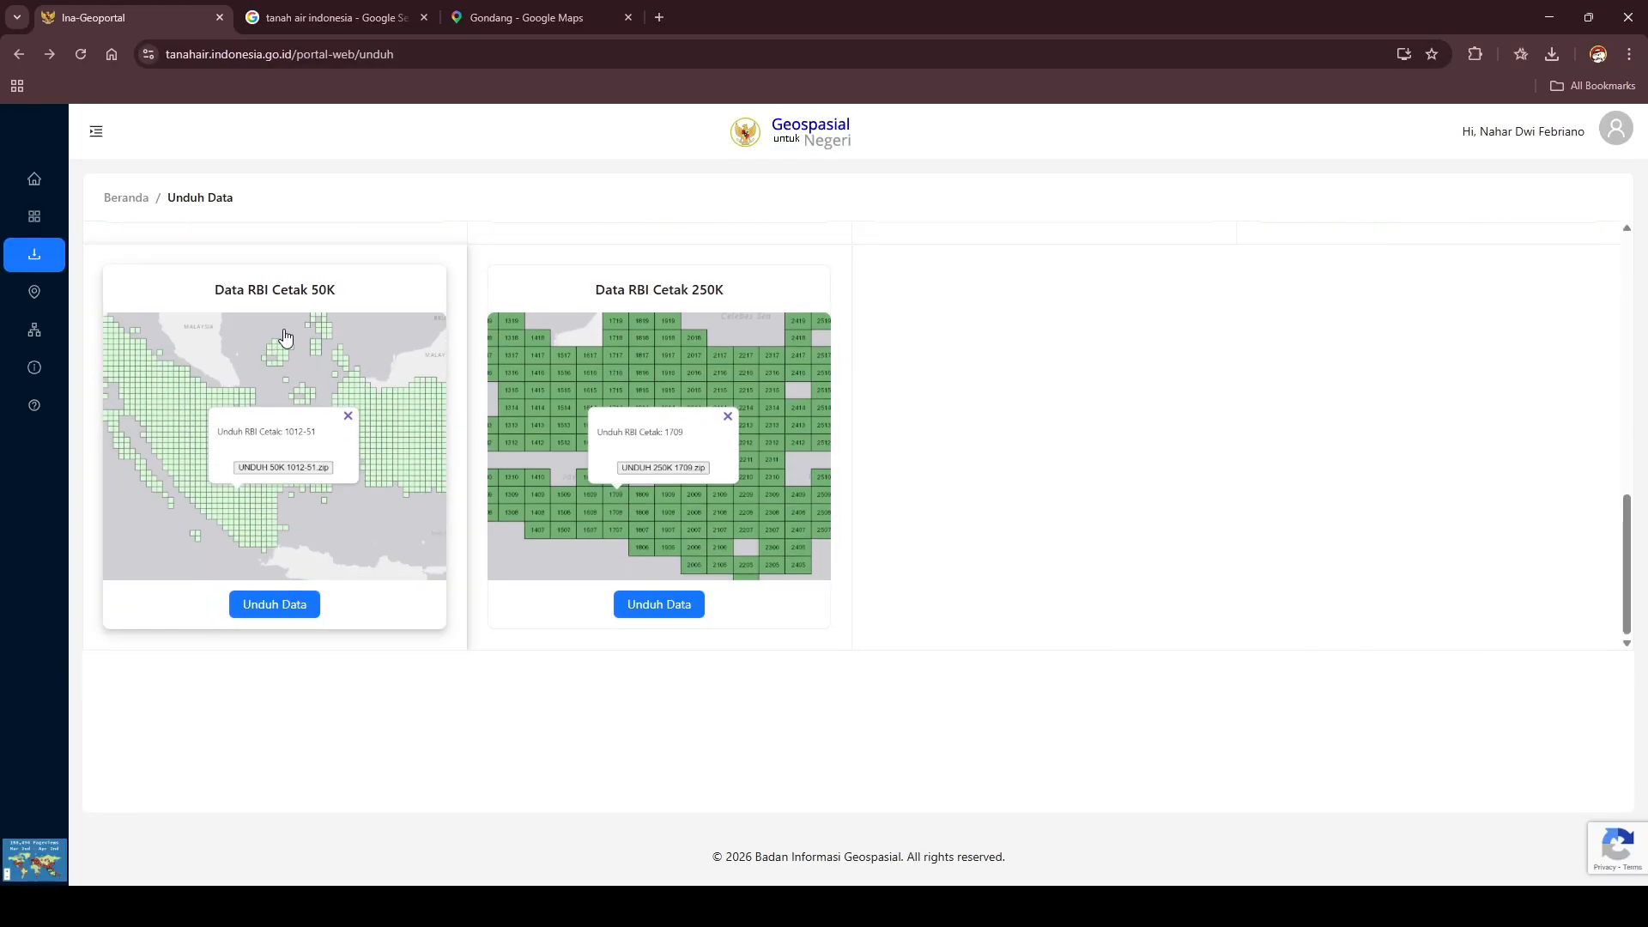
{"action": "scroll", "coordinate": [960, 456], "scroll_direction": "up", "scroll_amount": 9}
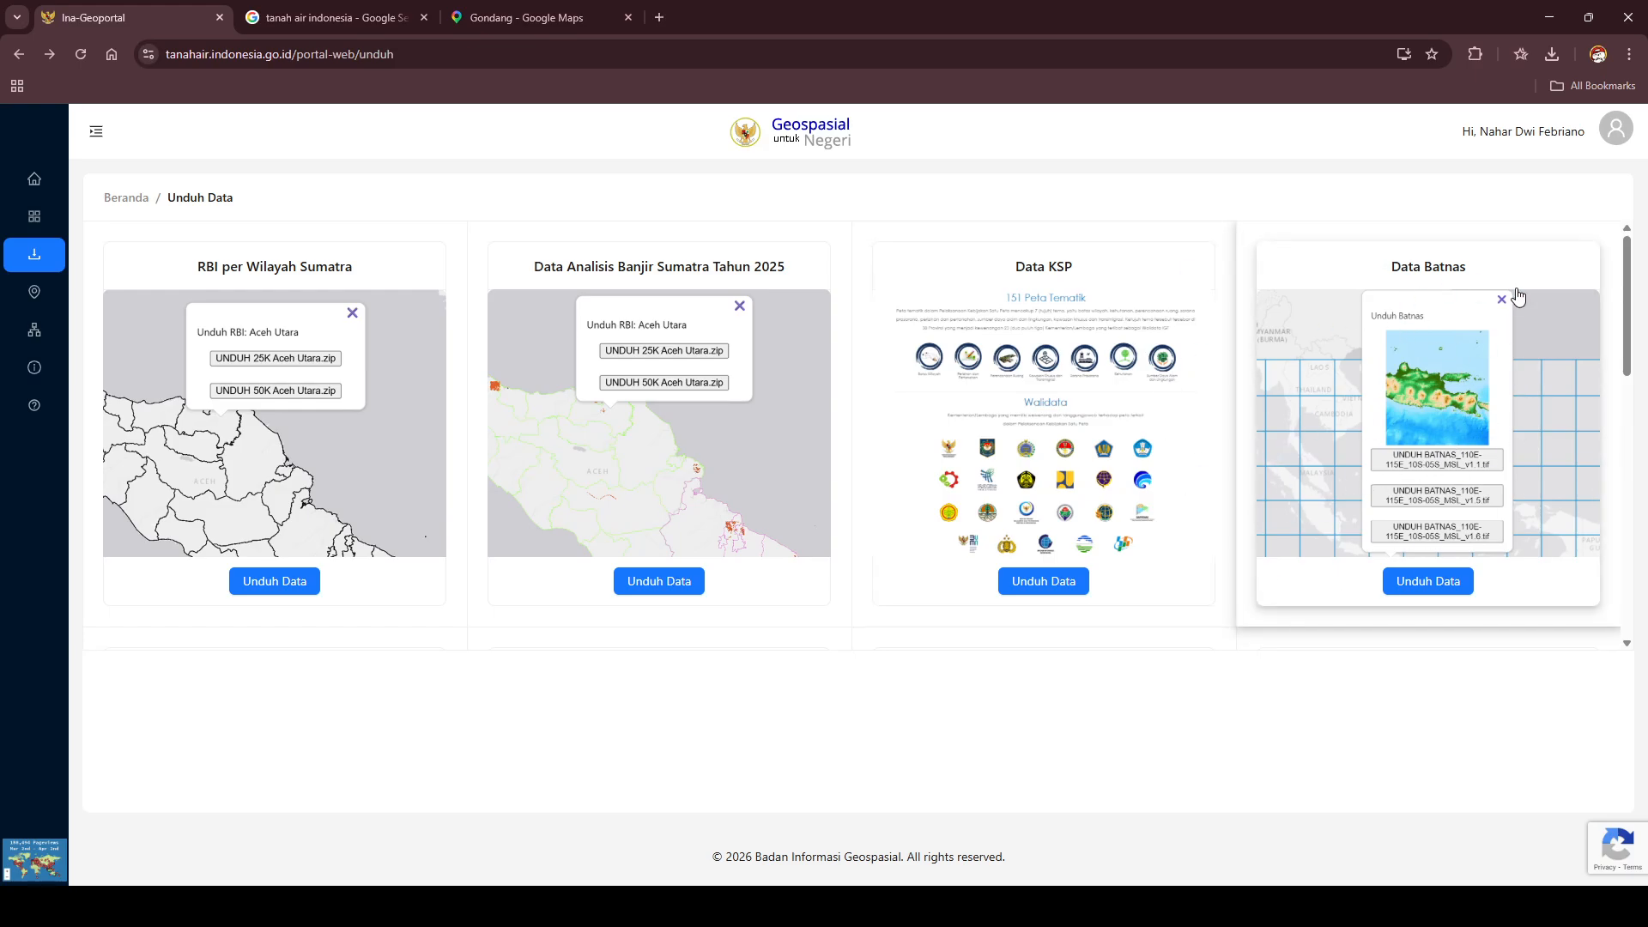
{"action": "scroll", "coordinate": [1276, 371], "scroll_direction": "down", "scroll_amount": 7}
{"action": "scroll", "coordinate": [1055, 607], "scroll_direction": "down", "scroll_amount": 2}
{"action": "scroll", "coordinate": [1048, 616], "scroll_direction": "up", "scroll_amount": 9}
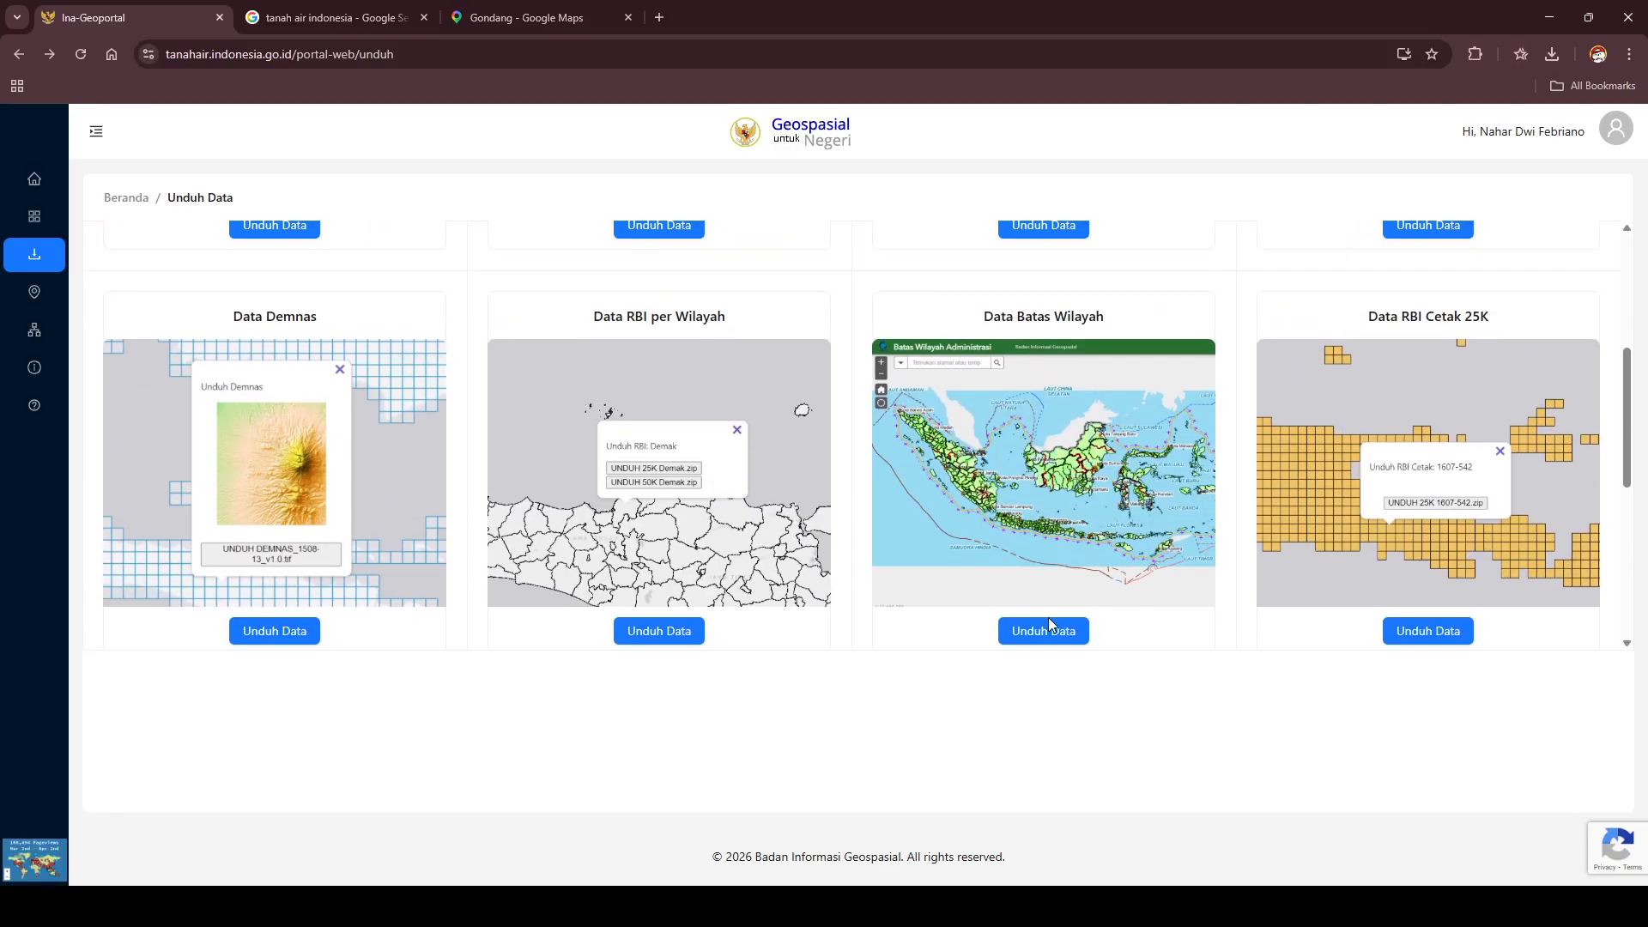
{"action": "left_click", "coordinate": [1030, 906]}
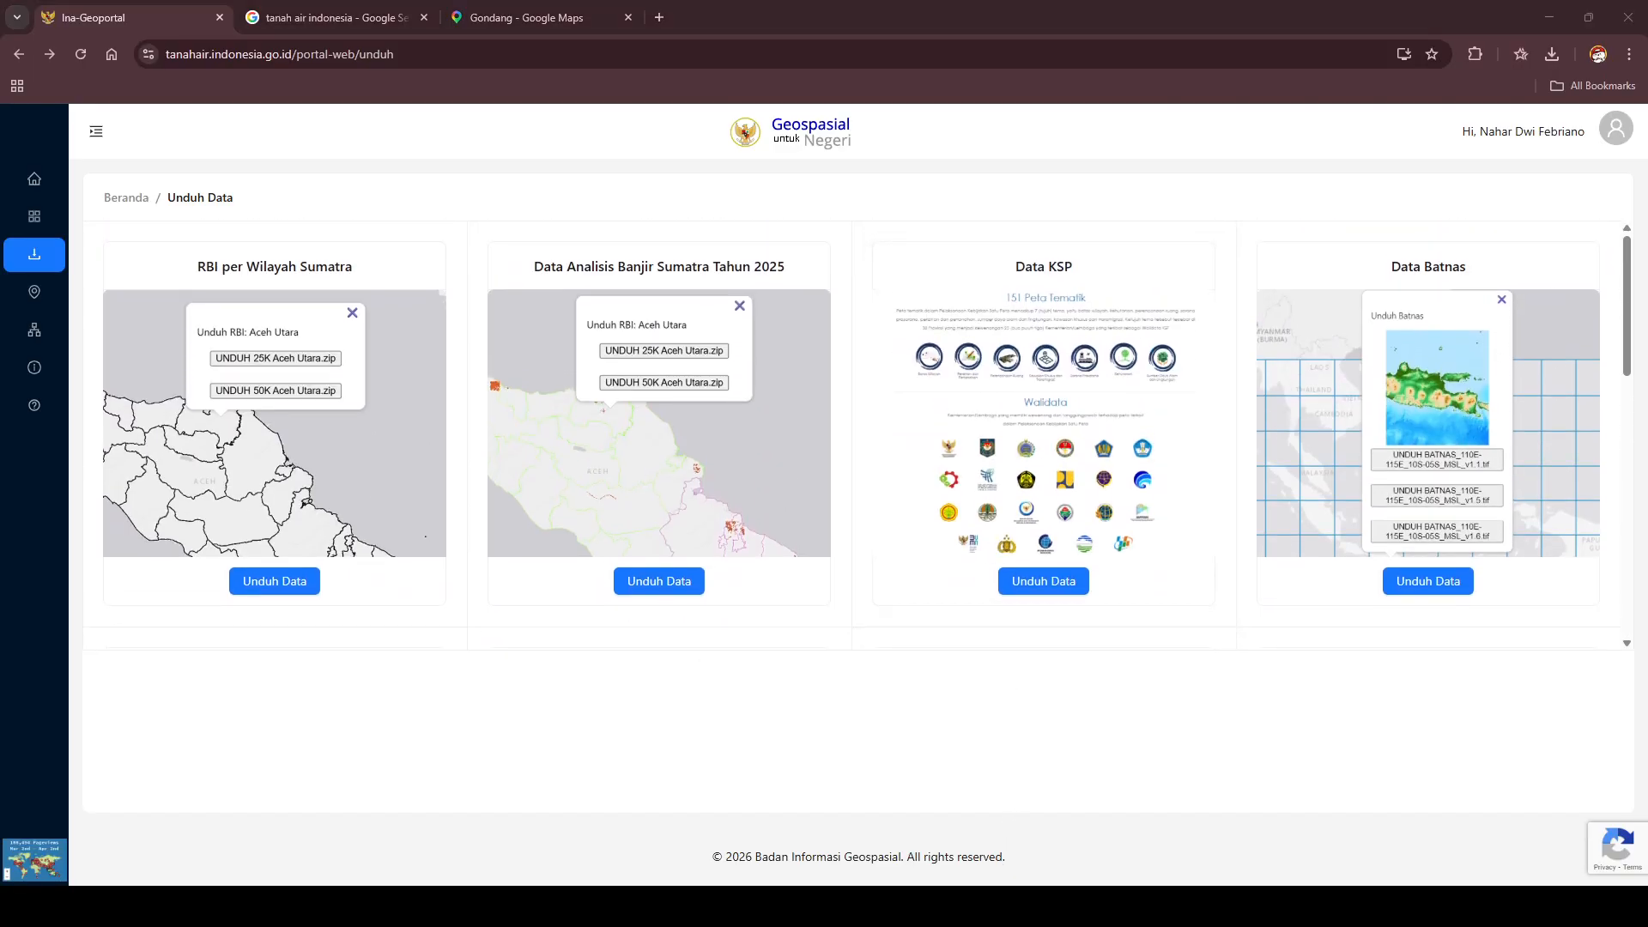